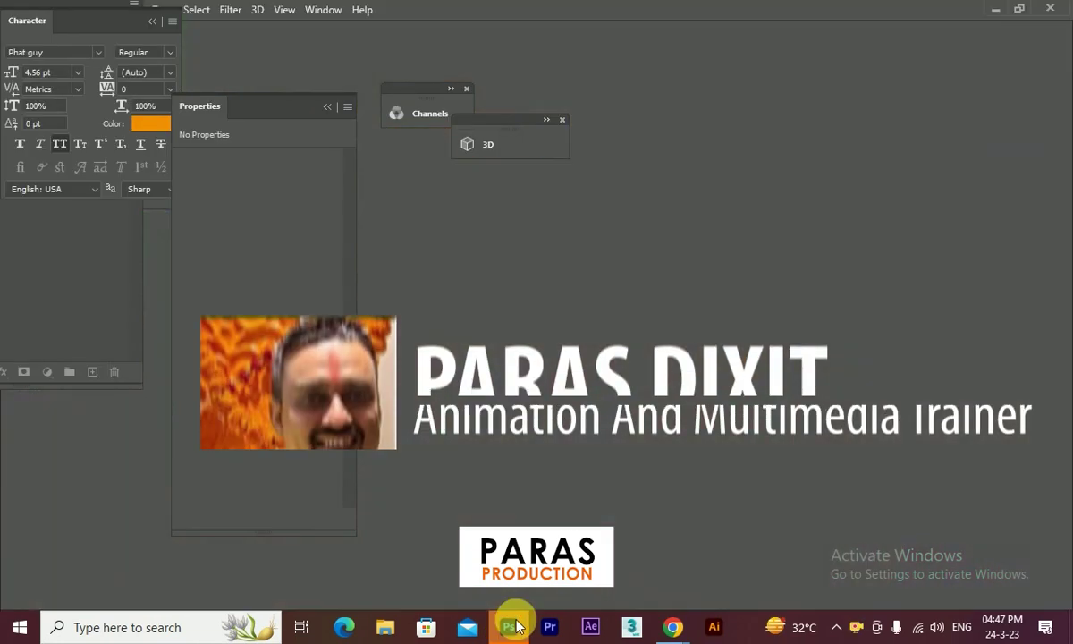
# Step: Rearrange the panels, then create a 720 × 1280 px document with a single Layer 0
pyautogui.moveTo(96, 17); pyautogui.dragTo(582, 111)
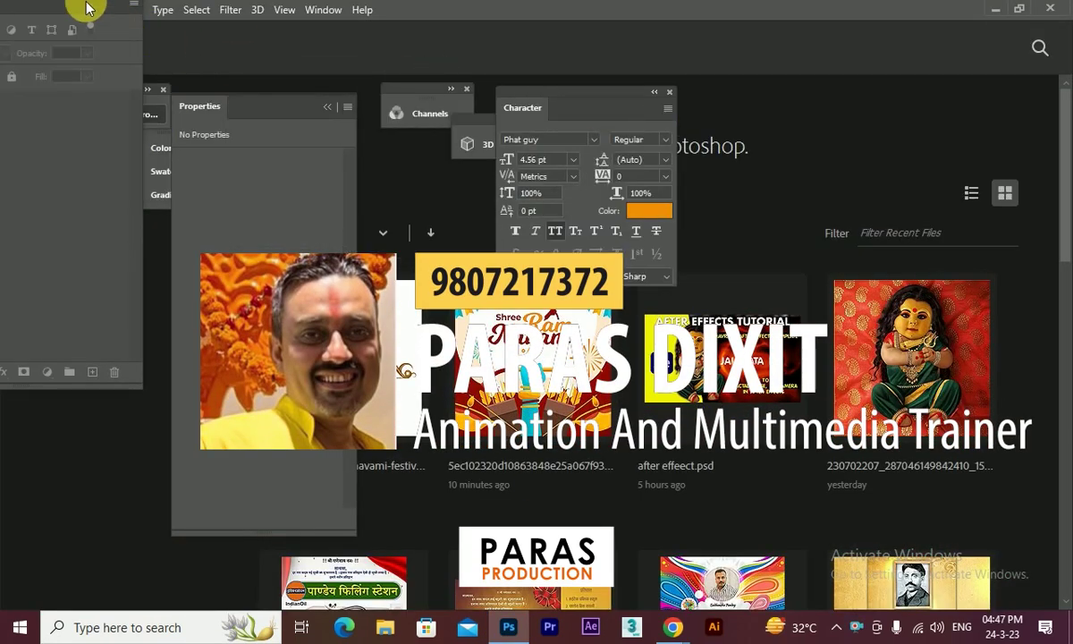
pyautogui.moveTo(84, 7); pyautogui.dragTo(890, 117)
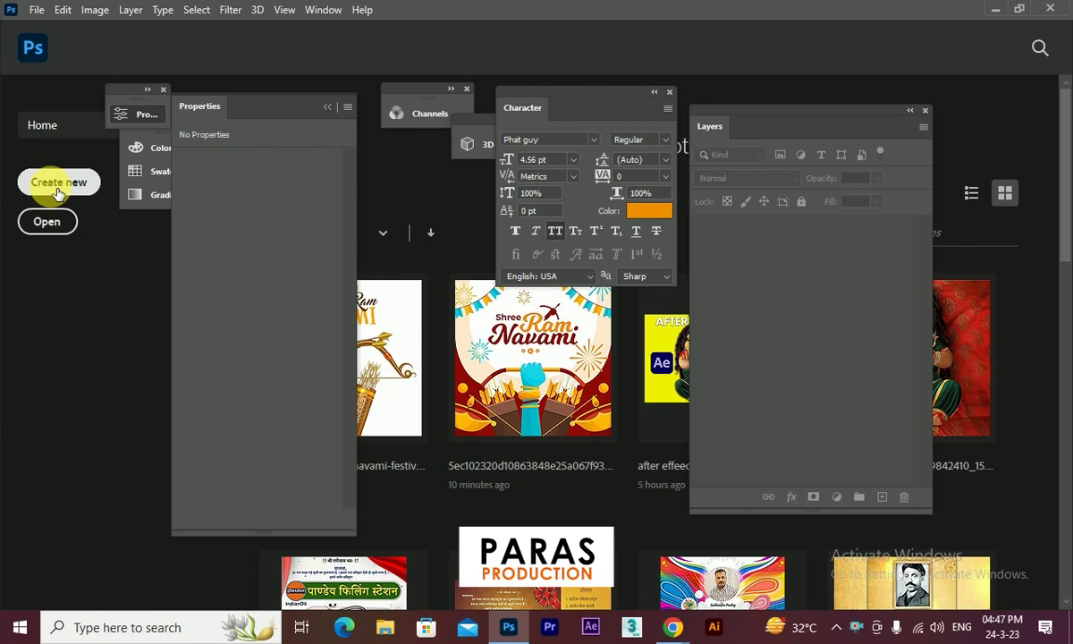
pyautogui.click(58, 186)
pyautogui.write('720')
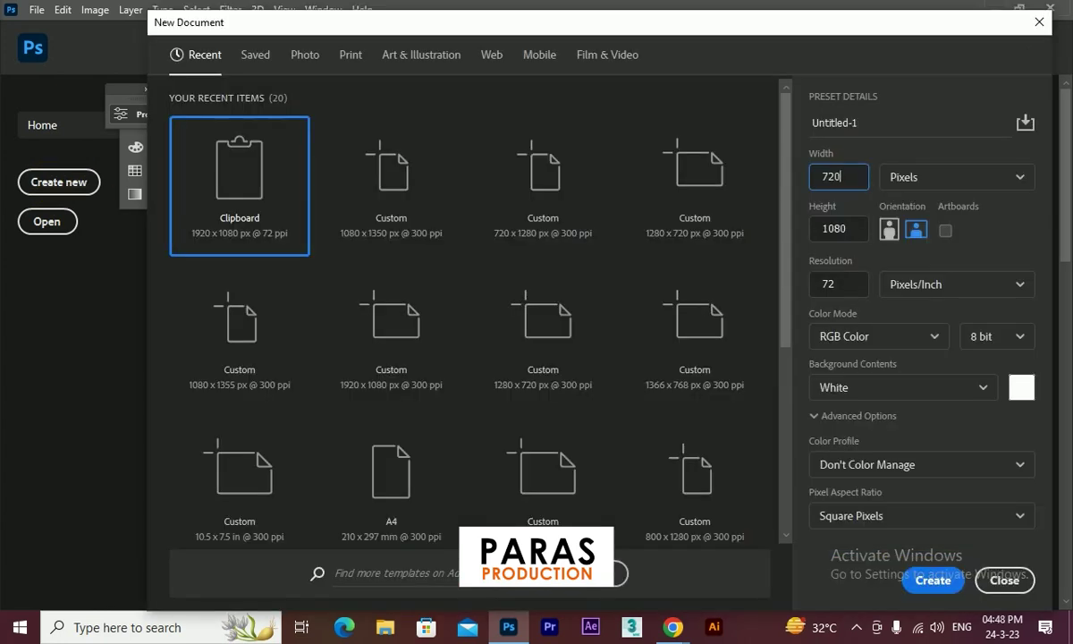
pyautogui.doubleClick(838, 229)
pyautogui.write('1280')
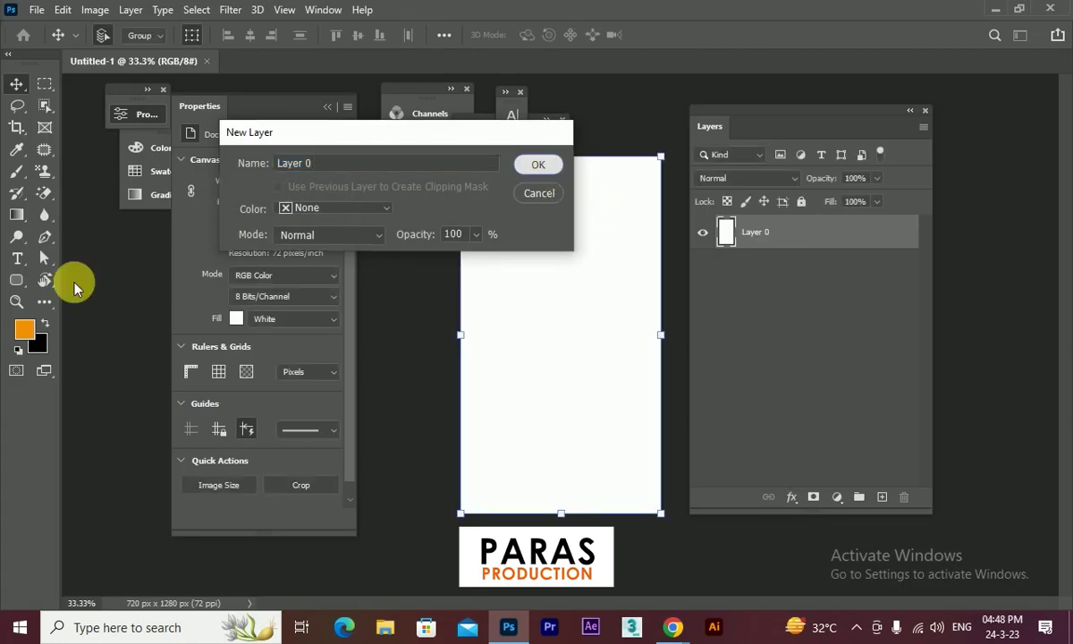
pyautogui.press('Return')
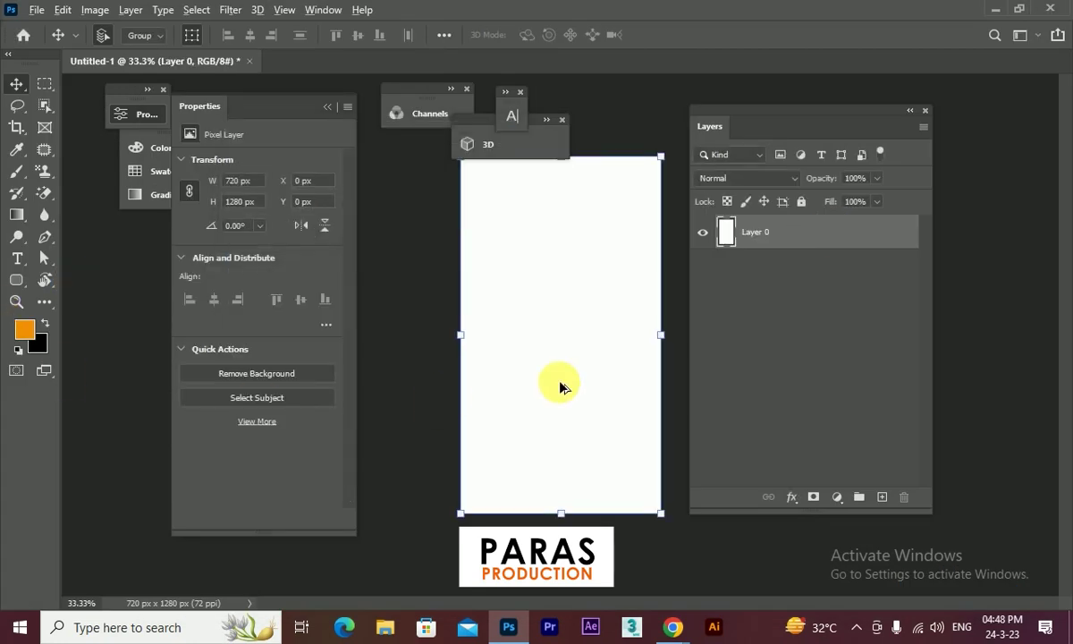
# Step: Fill Layer 0 with orange and drop hand.png from the desktop onto the canvas
pyautogui.hotkey('alt', 'BackSpace')
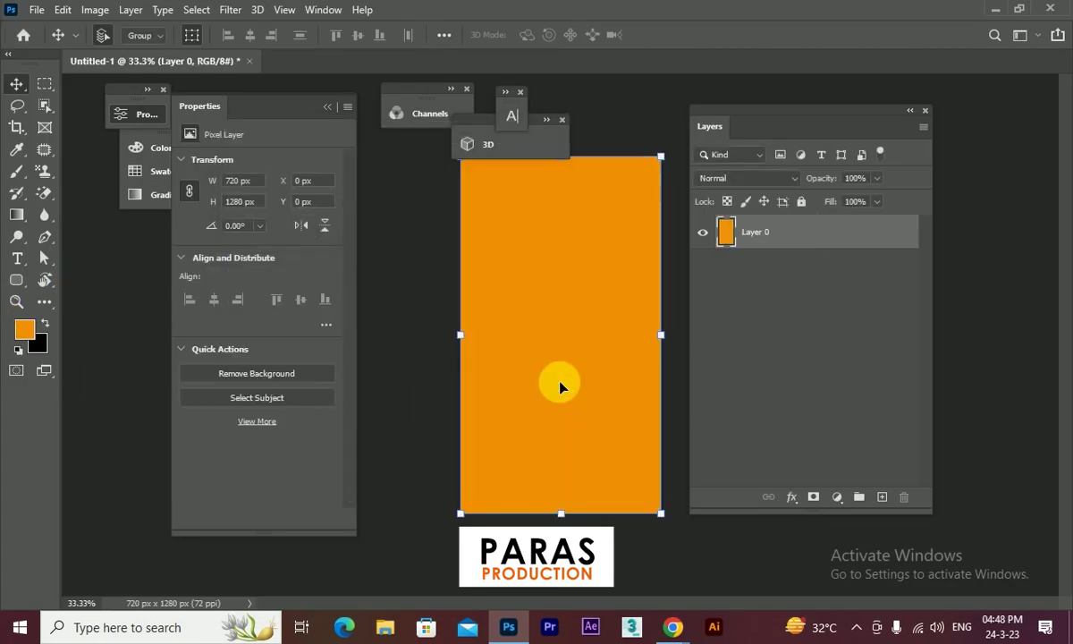
pyautogui.press('super+d')
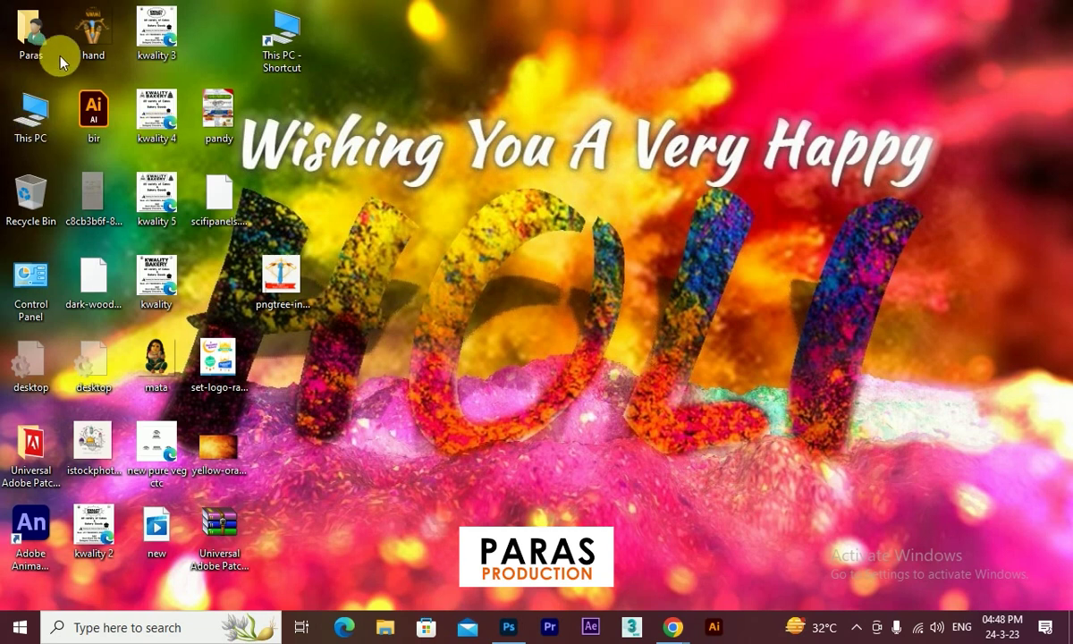
pyautogui.moveTo(93, 36)
pyautogui.mouseDown()
pyautogui.moveTo(530, 334)
pyautogui.moveTo(560, 462)
pyautogui.mouseUp()
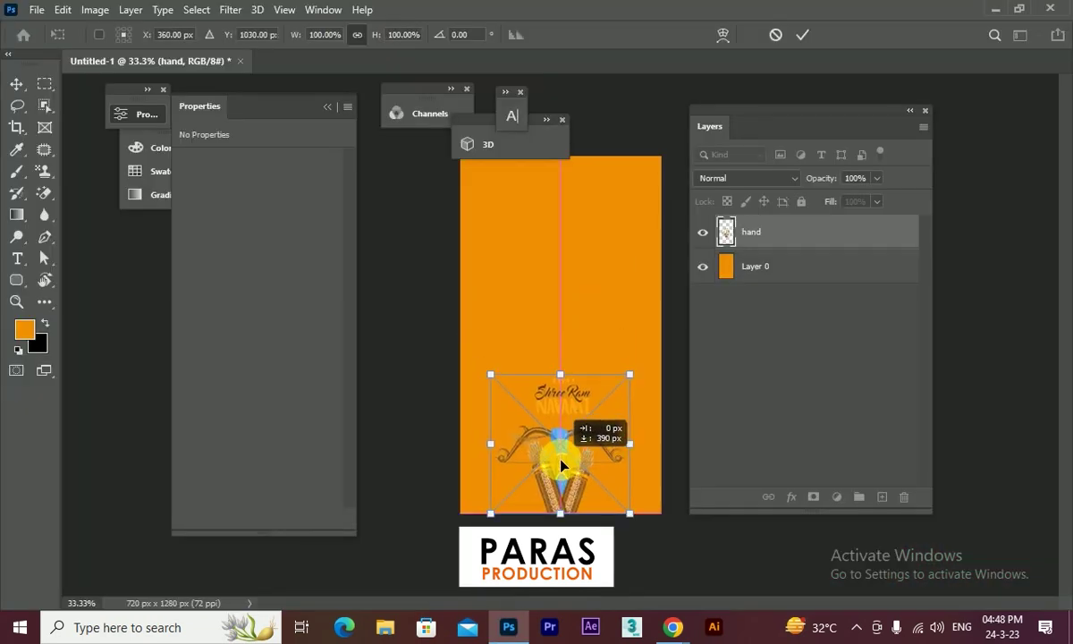
# Step: Nudge the hand artwork up-left, enlarge it to about 125%, and commit the placement
pyautogui.scroll(5, 564, 443)
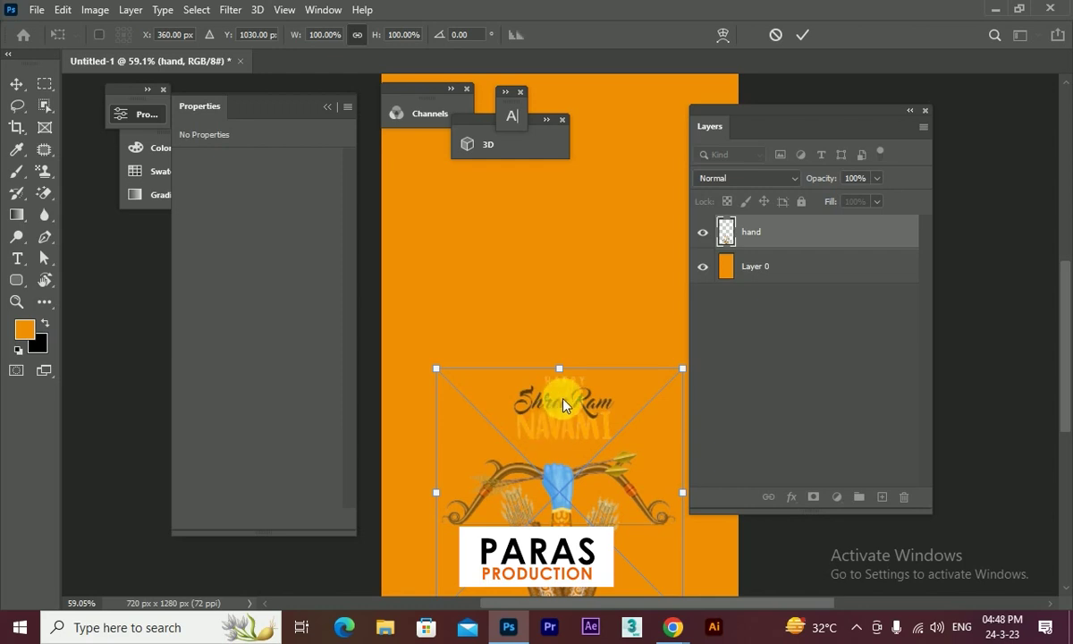
pyautogui.moveTo(563, 407); pyautogui.dragTo(555, 386)
pyautogui.scroll(-2, 551, 383)
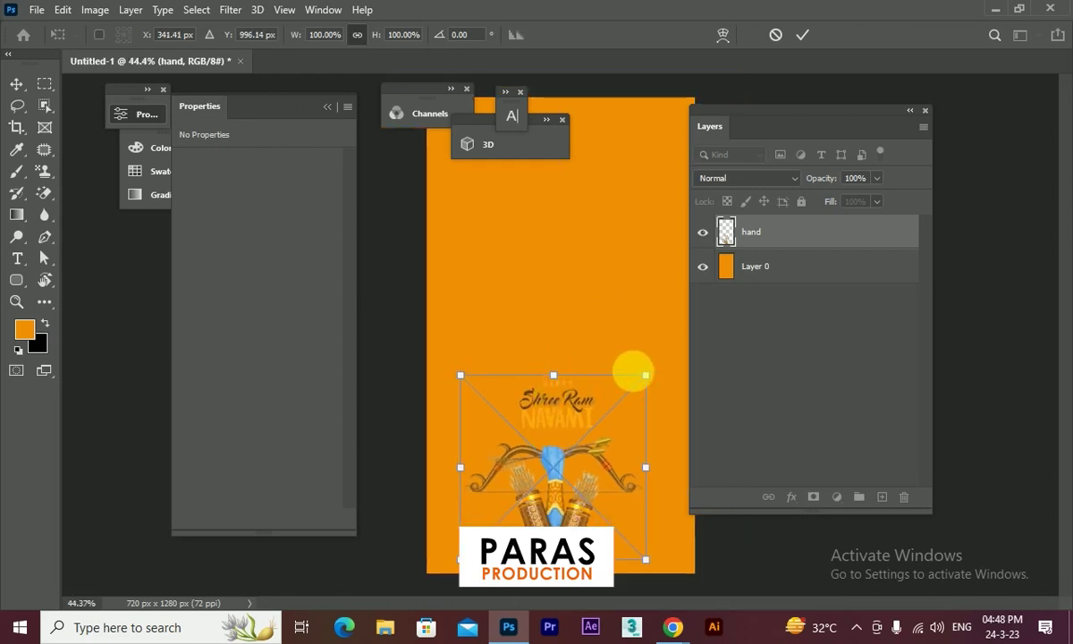
pyautogui.moveTo(646, 374); pyautogui.dragTo(674, 343)
pyautogui.press('Return')
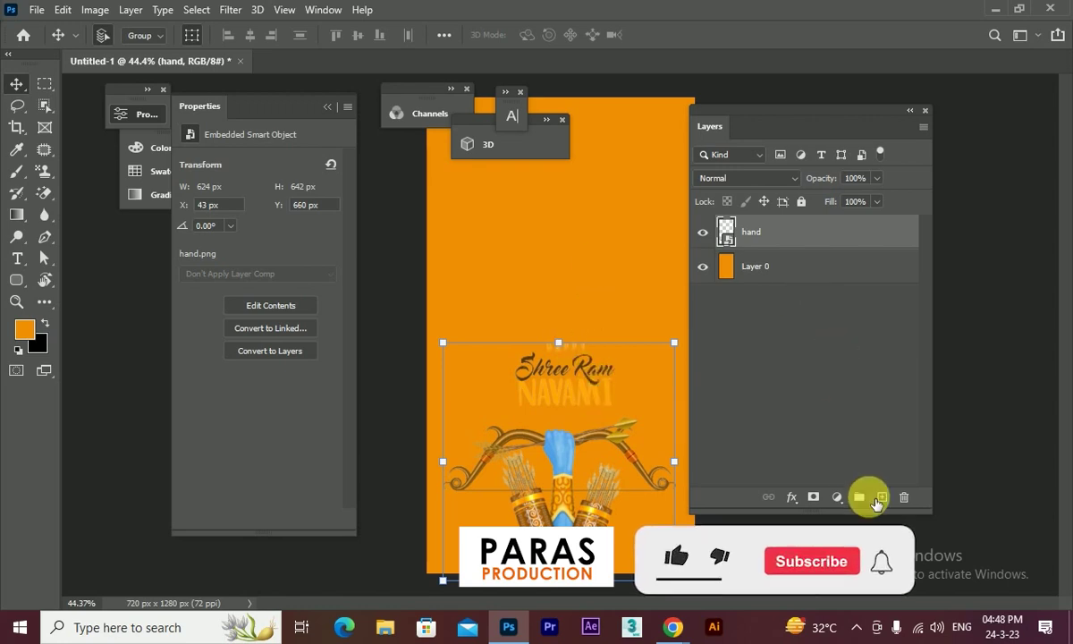
pyautogui.click(787, 269)
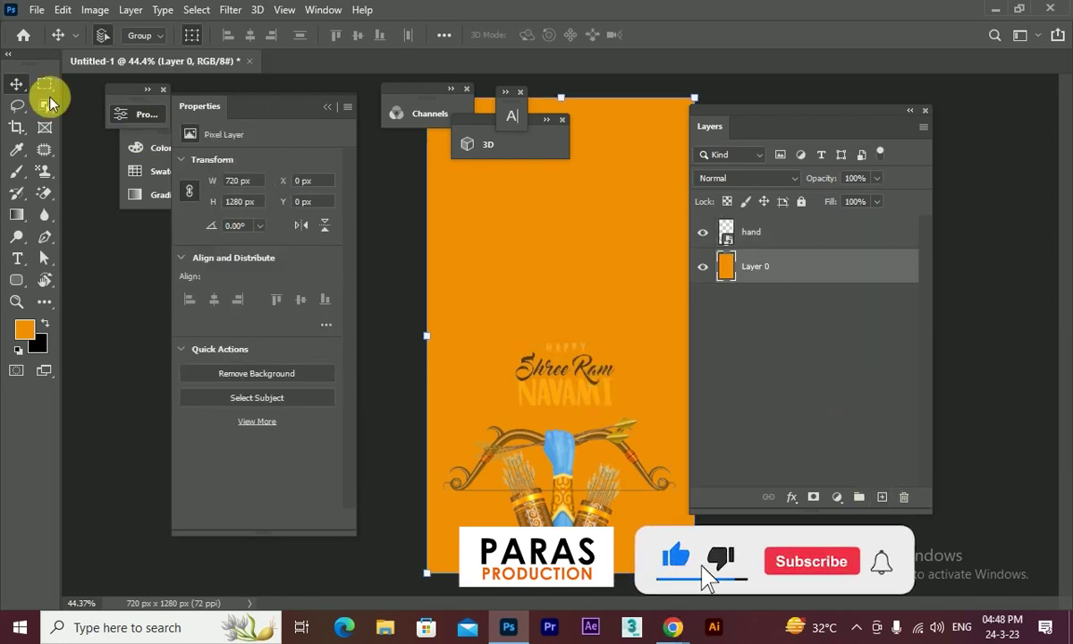
# Step: Draw a white-filled rounded rectangle over the canvas
pyautogui.click(16, 280)
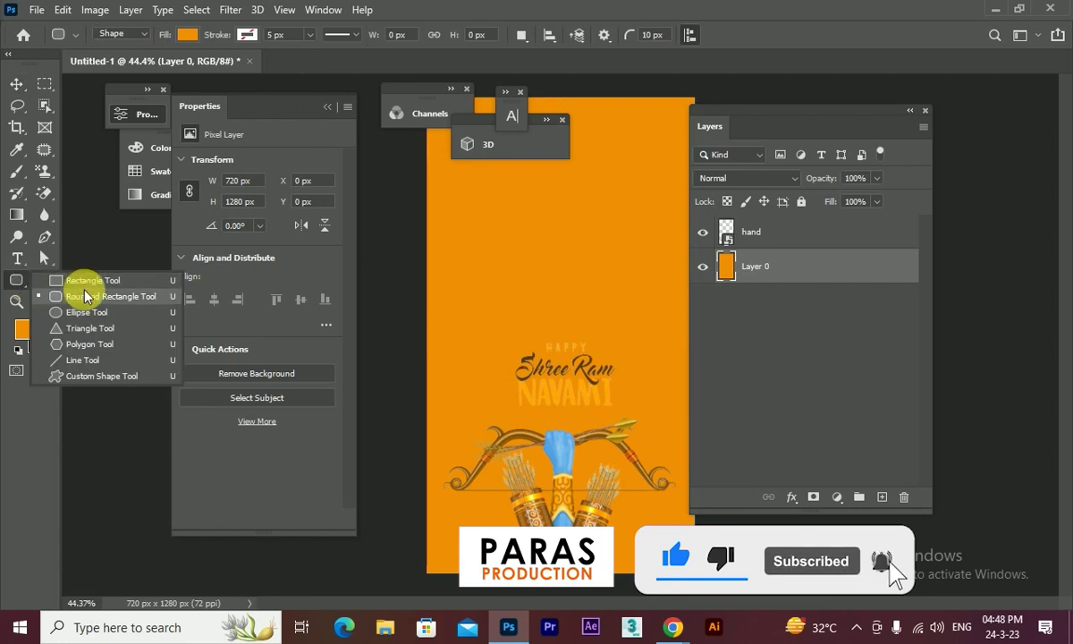
pyautogui.click(76, 296)
pyautogui.hotkey('ctrl', '-')
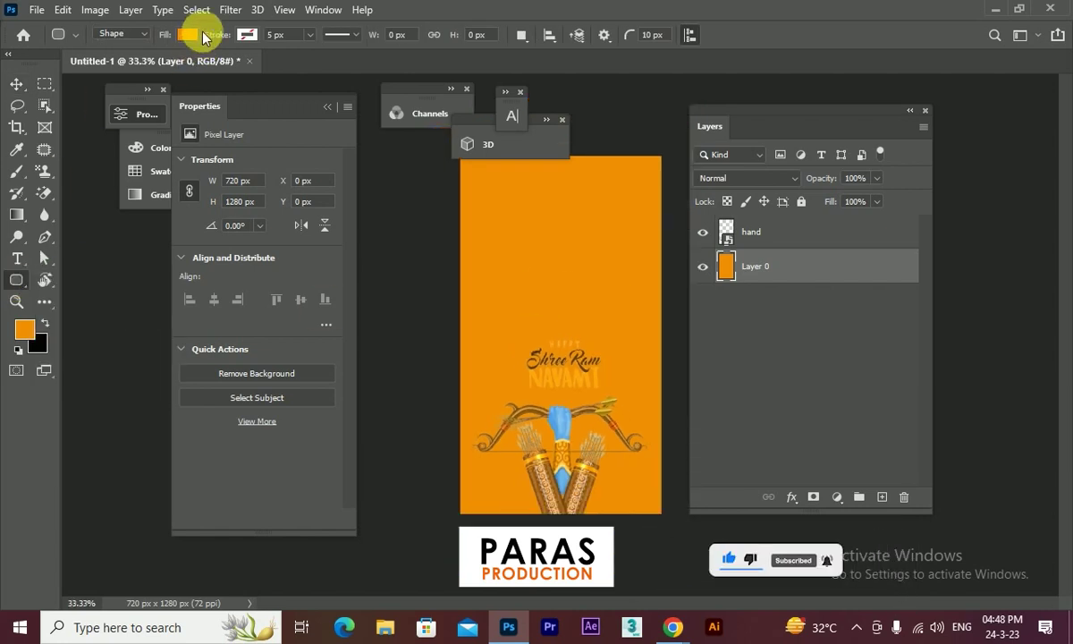
pyautogui.click(188, 34)
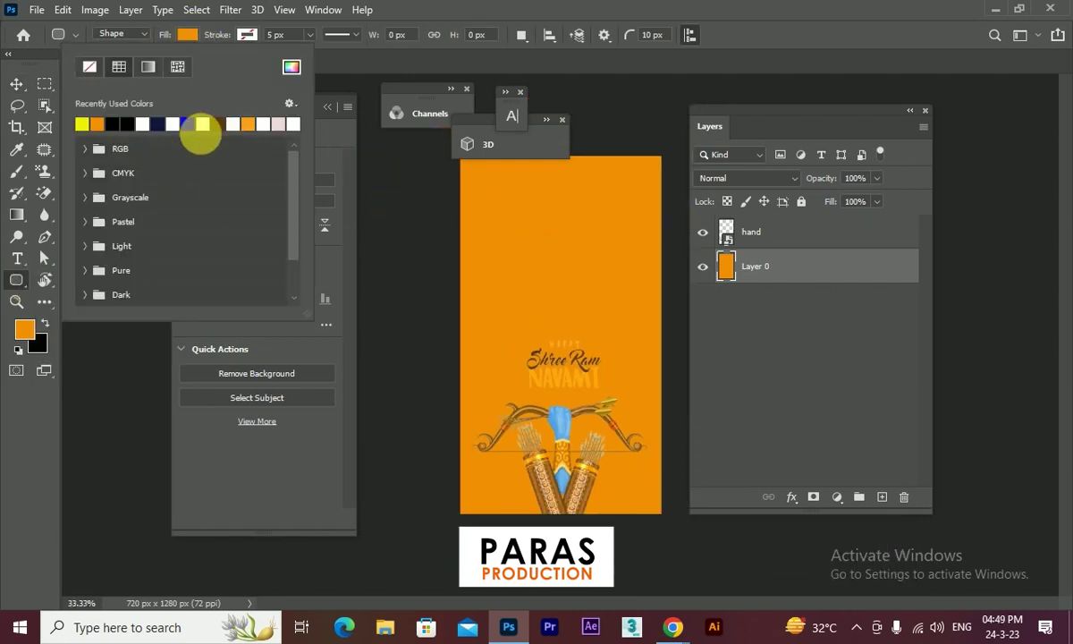
pyautogui.click(142, 123)
pyautogui.click(541, 119)
pyautogui.click(547, 119)
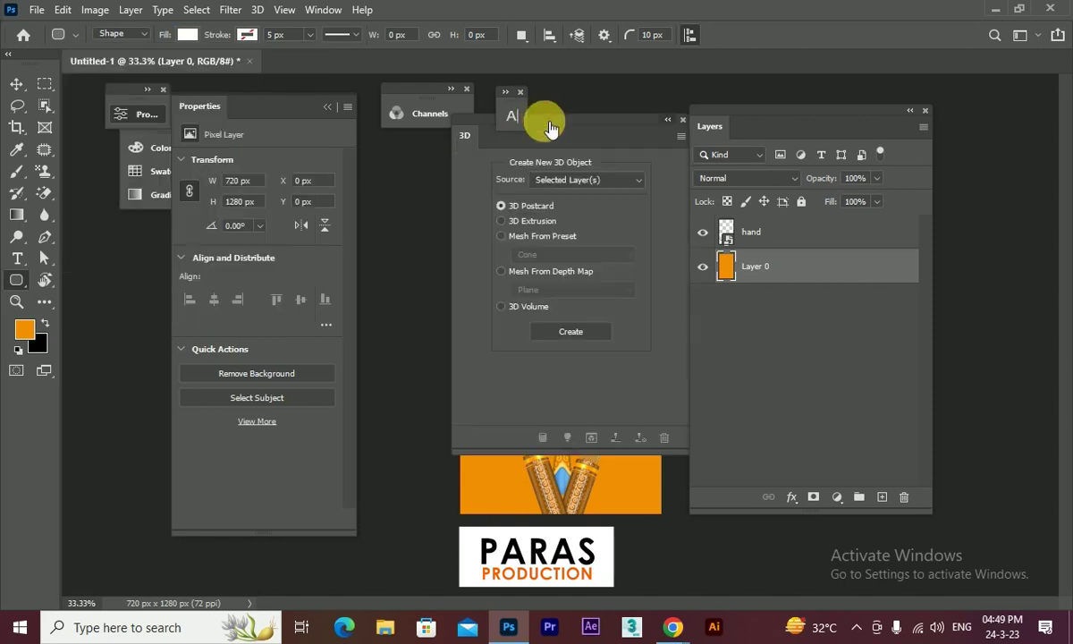
pyautogui.click(668, 119)
# Step: Stretch the rectangle down to the bow and curve its bottom corners to 158 px
pyautogui.hotkey('ctrl', 't')
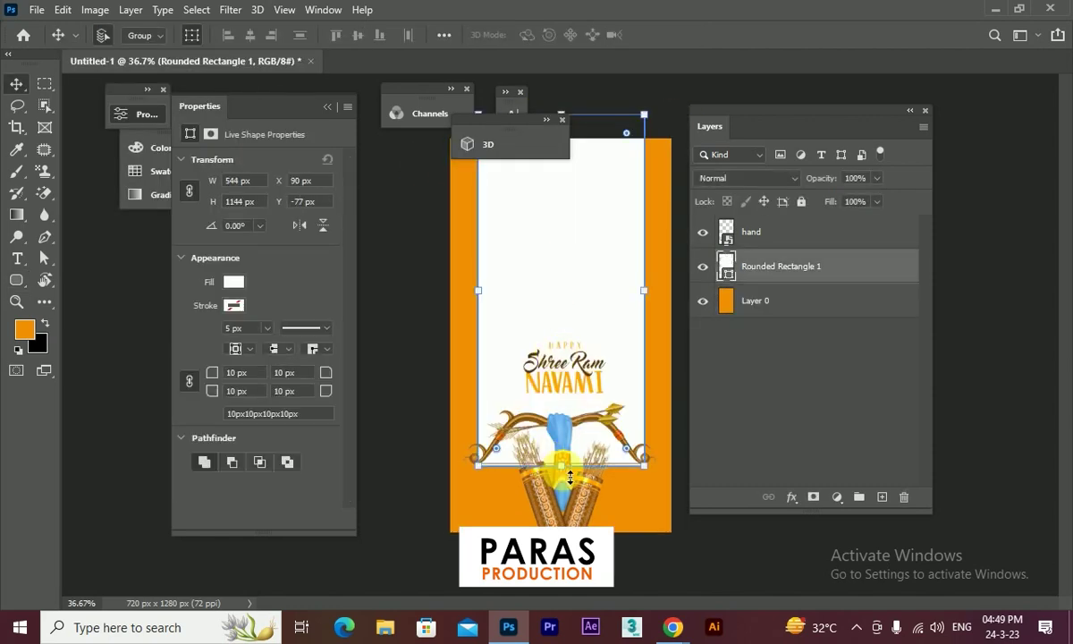
pyautogui.moveTo(561, 467); pyautogui.dragTo(567, 507)
pyautogui.press('Return')
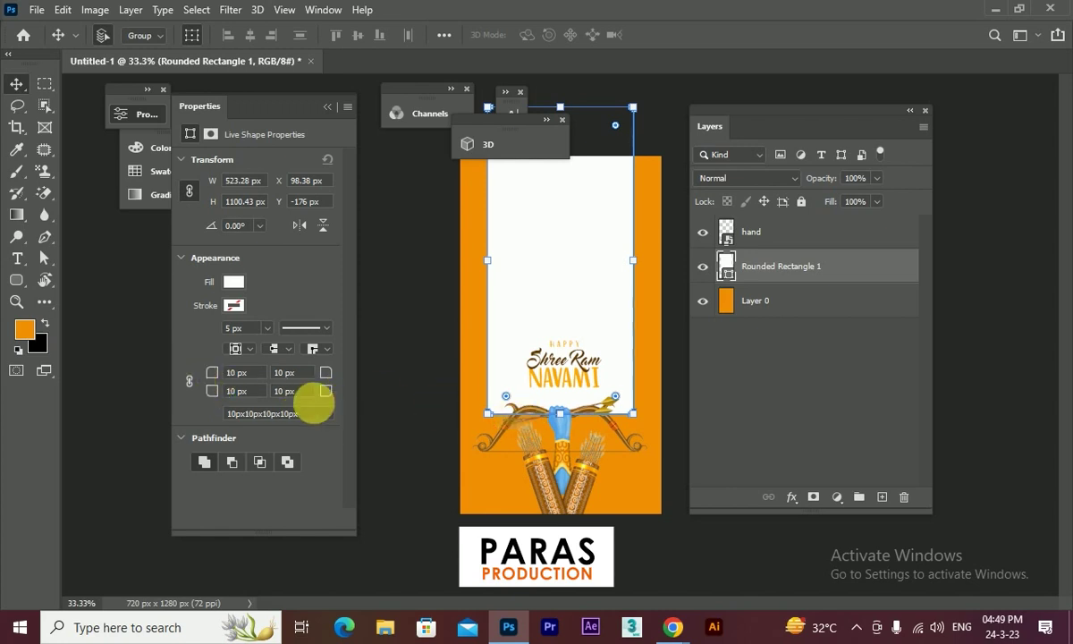
pyautogui.moveTo(212, 391); pyautogui.dragTo(340, 409)
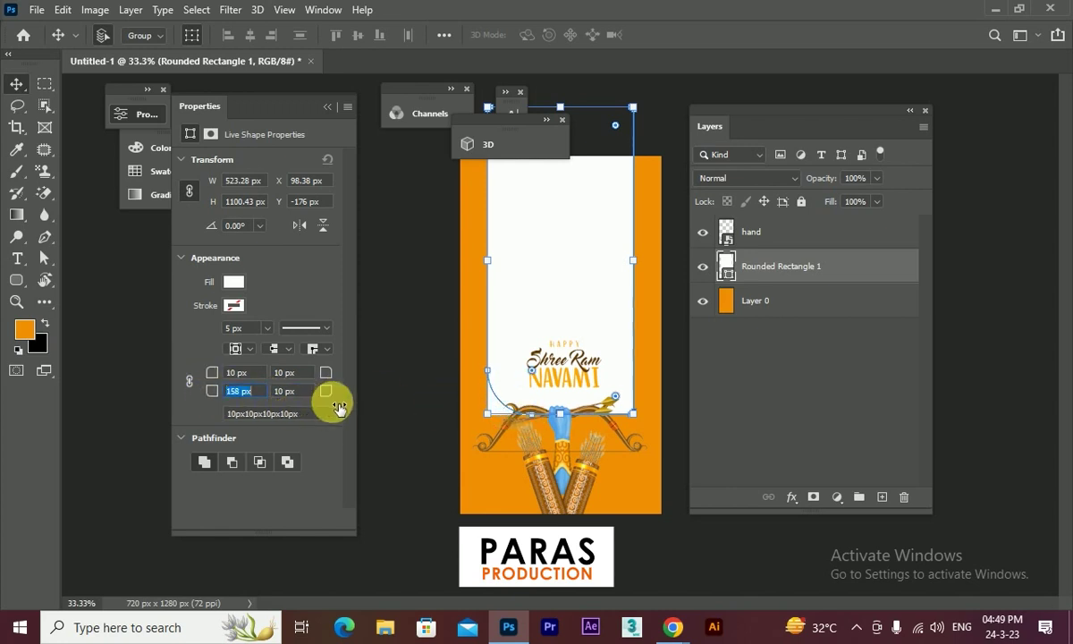
pyautogui.click(398, 240)
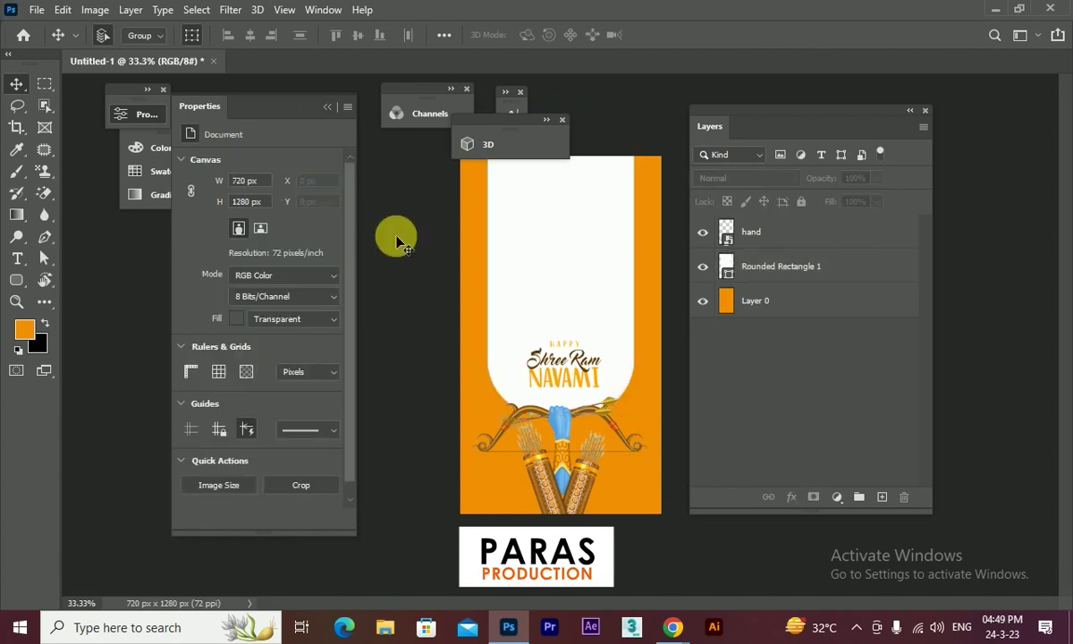
pyautogui.scroll(3, 546, 385)
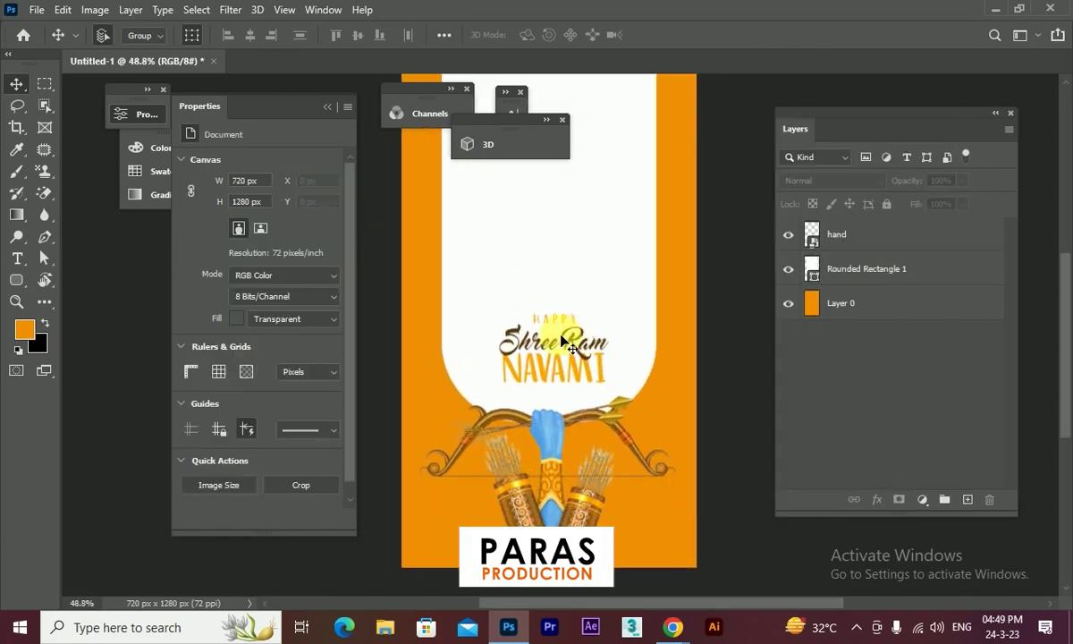
pyautogui.click(43, 84)
# Step: Select the area around the title text and switch between the Rounded Rectangle 1 and Layer 0 layers
pyautogui.moveTo(459, 287); pyautogui.dragTo(639, 402)
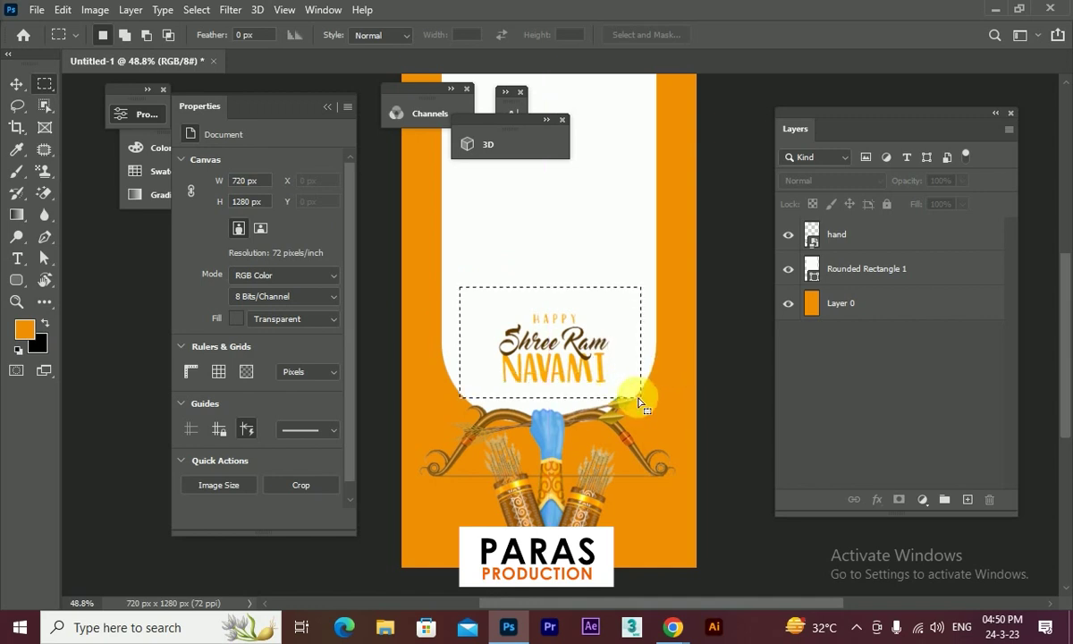
pyautogui.click(905, 271)
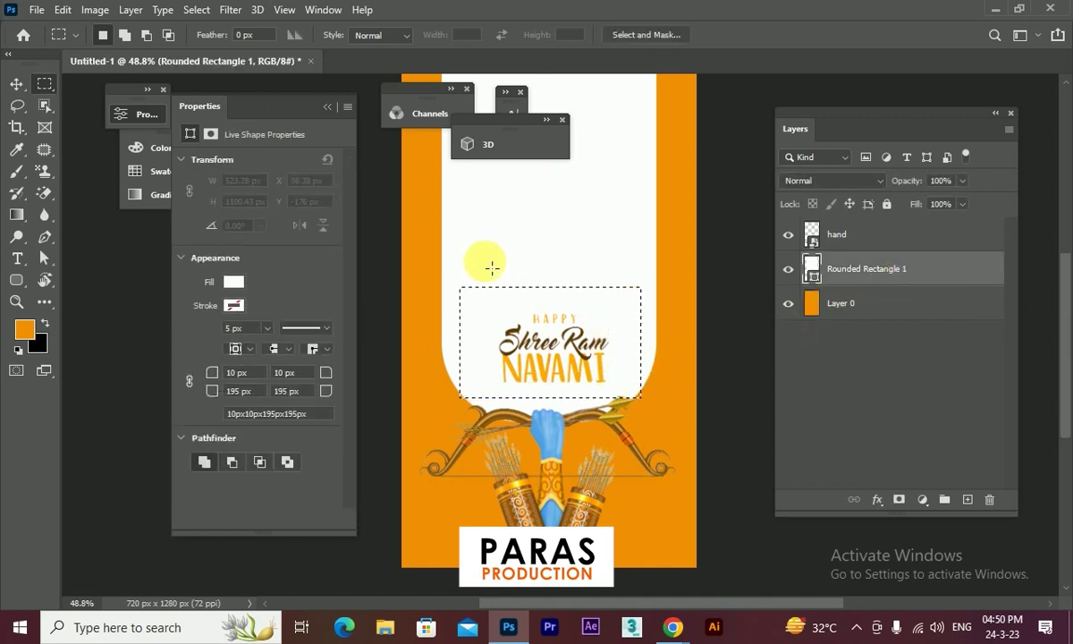
pyautogui.click(683, 305)
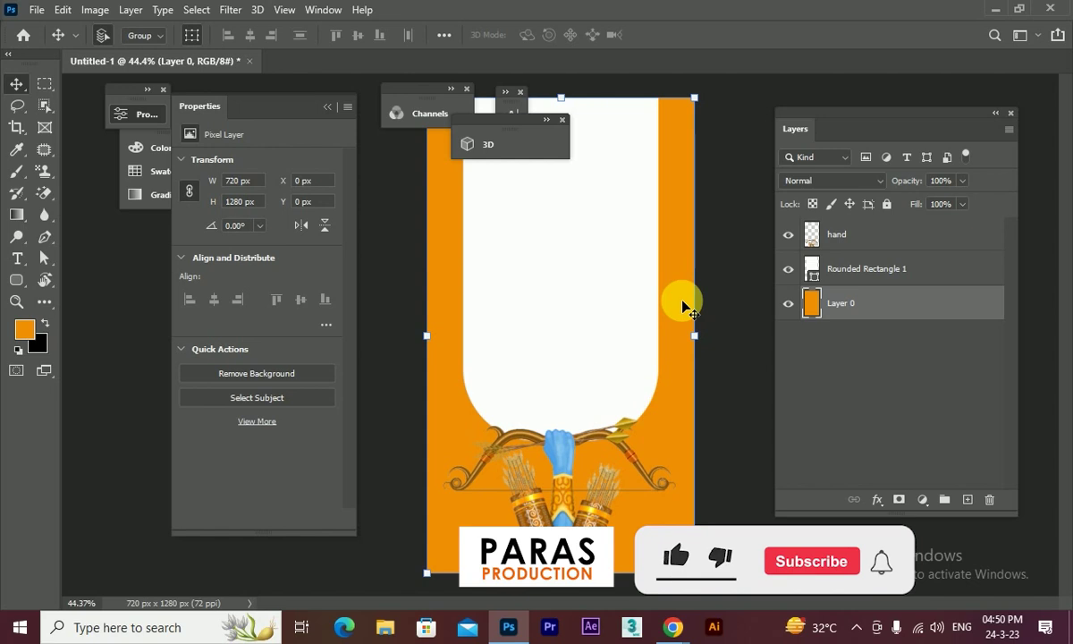
pyautogui.click(715, 298)
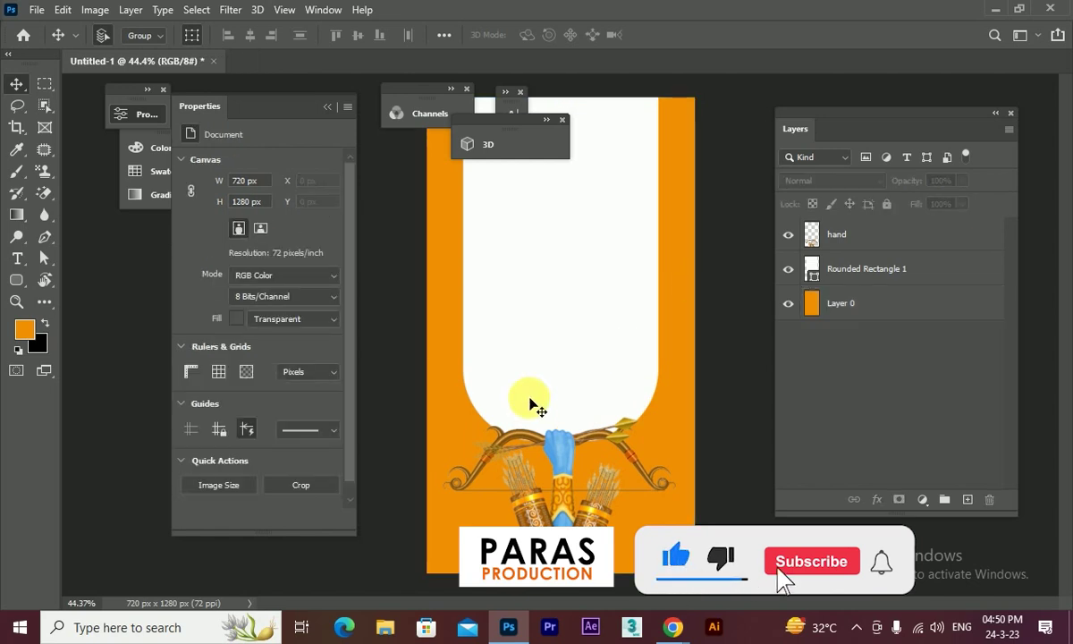
# Step: Save the design as a new Photoshop file named ram
pyautogui.click(37, 10)
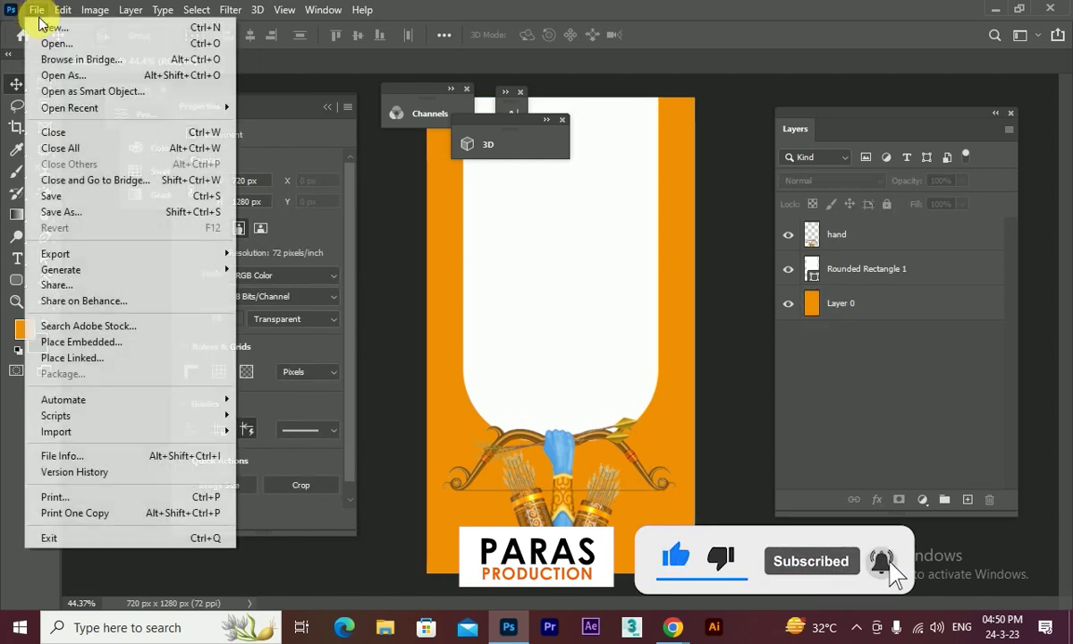
pyautogui.click(158, 215)
pyautogui.write('ra')
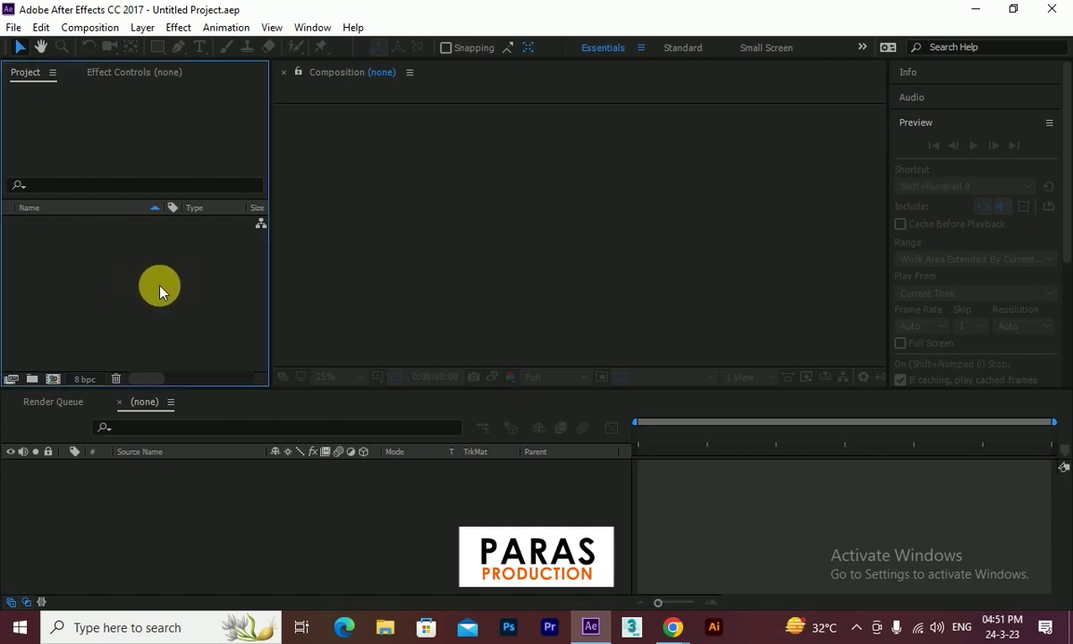
# Step: Import ram.psd as a composition with retained layer sizes and editable layer styles
pyautogui.doubleClick(162, 287)
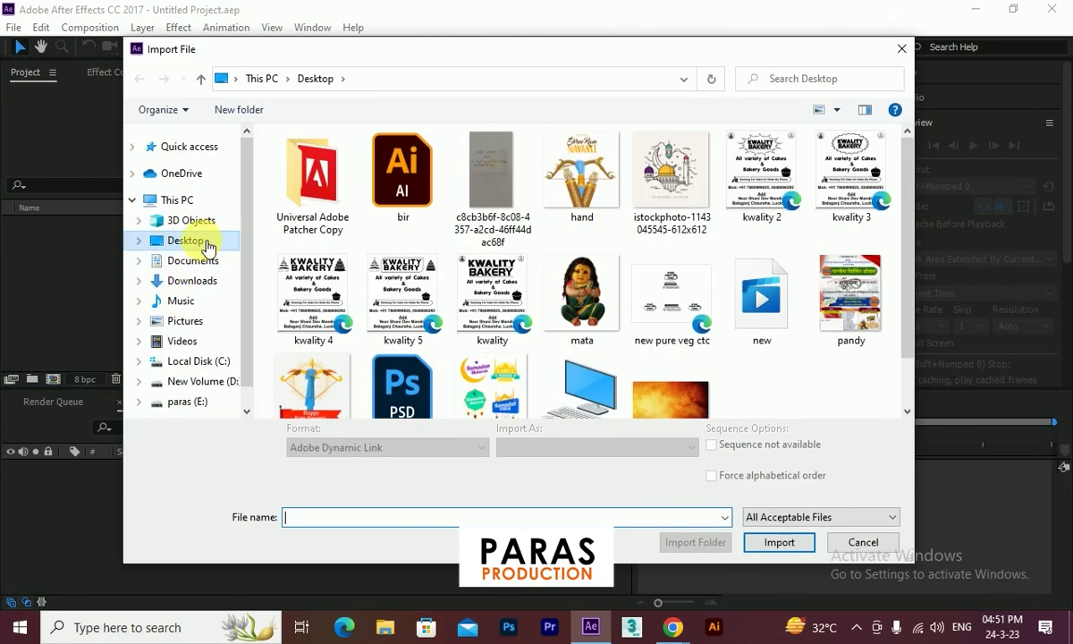
pyautogui.click(414, 394)
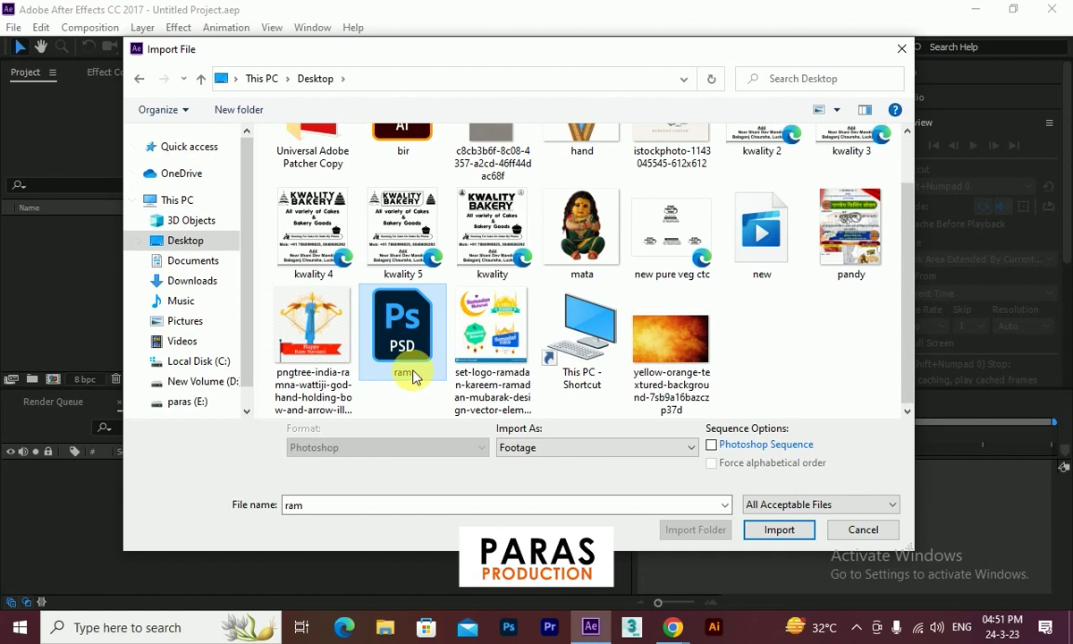
pyautogui.click(555, 449)
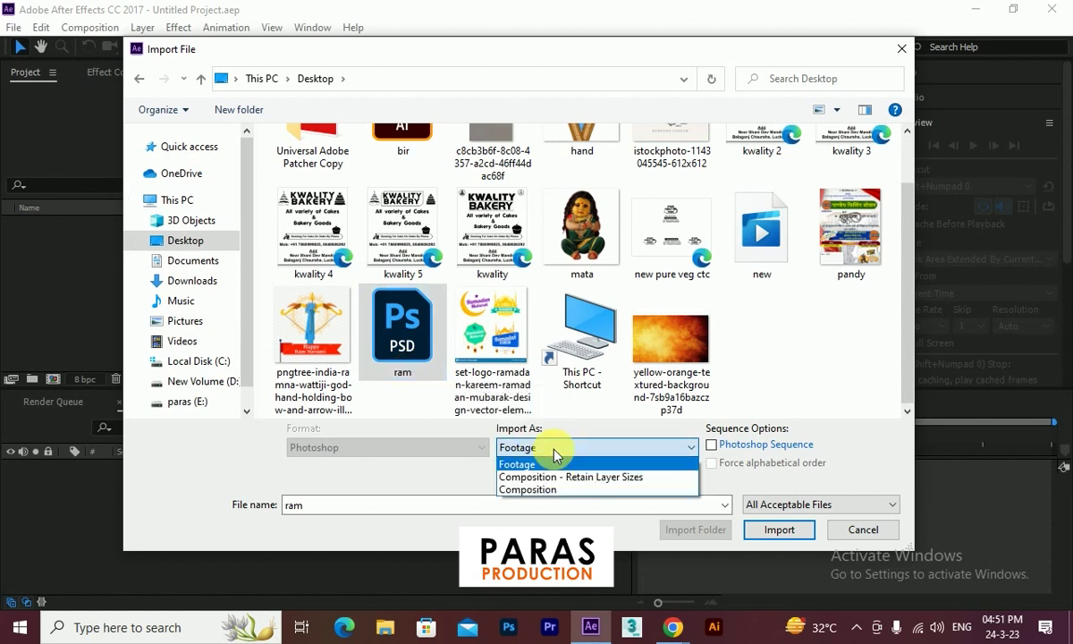
pyautogui.click(616, 484)
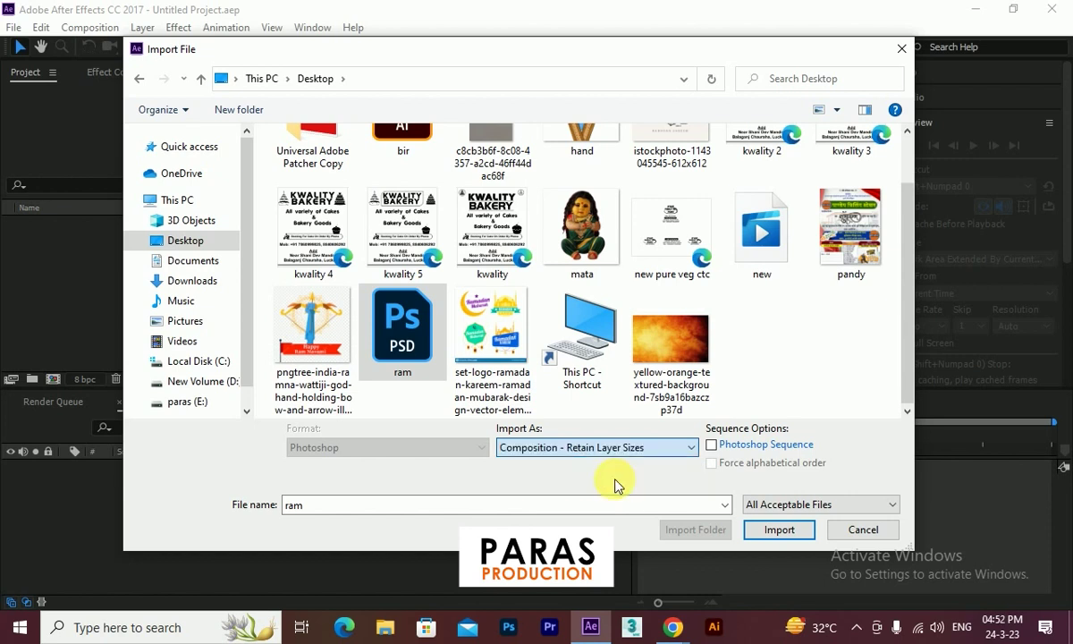
pyautogui.click(795, 537)
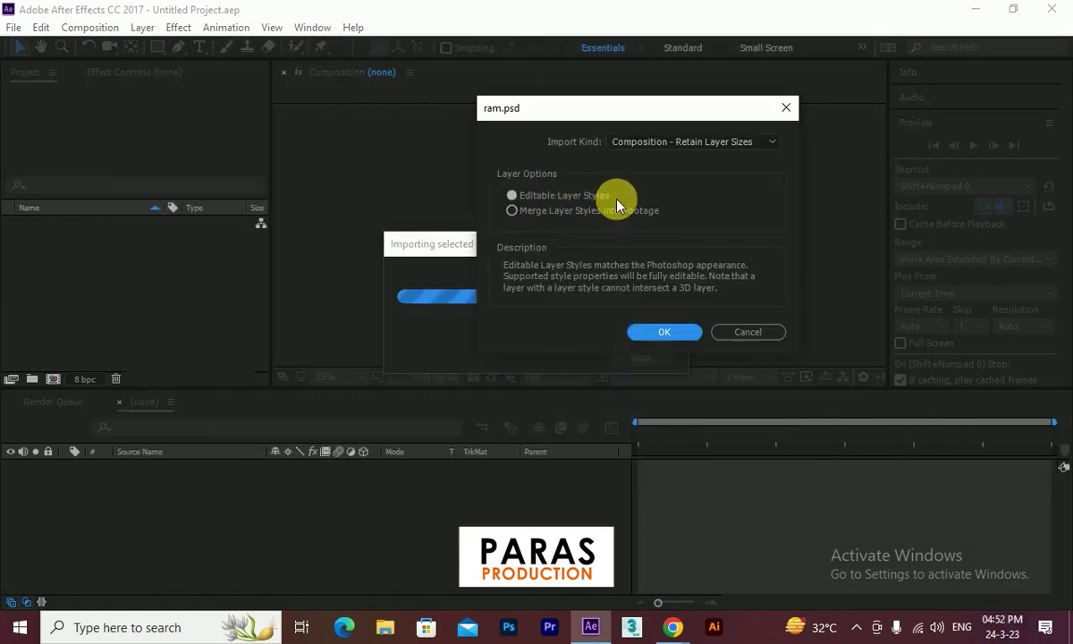
pyautogui.click(655, 331)
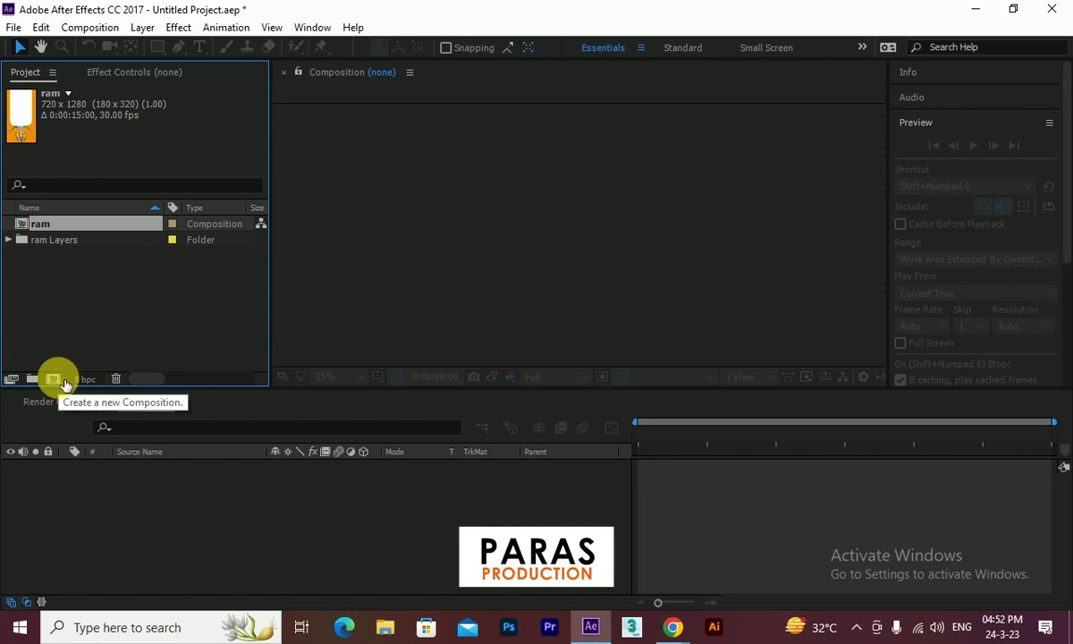
# Step: Open the ram composition and re-centre it in the viewer
pyautogui.doubleClick(21, 225)
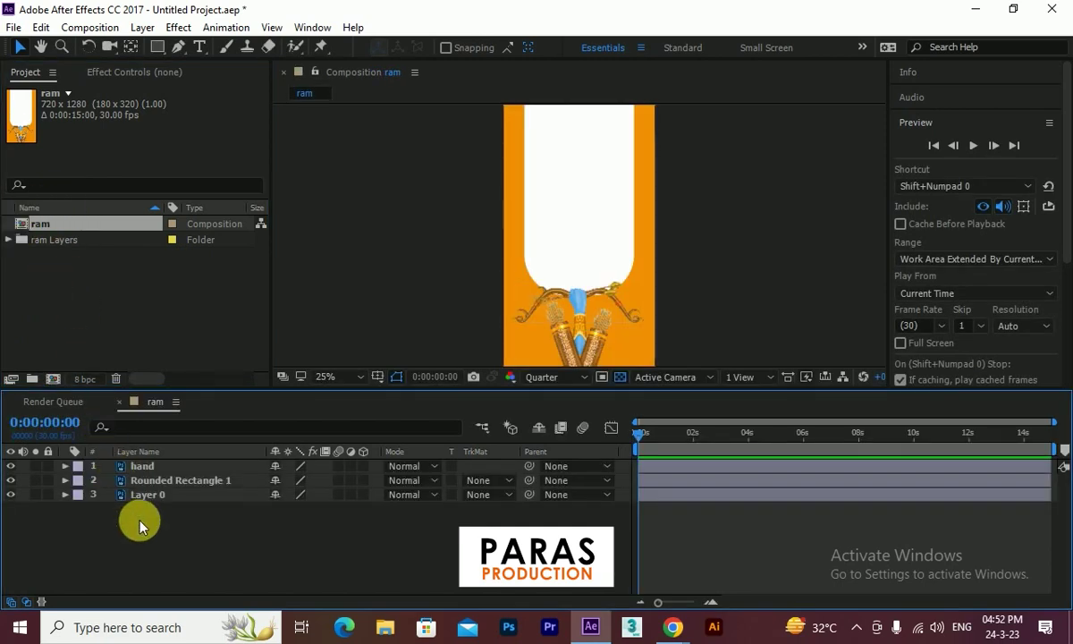
pyautogui.moveTo(484, 256); pyautogui.dragTo(546, 191)
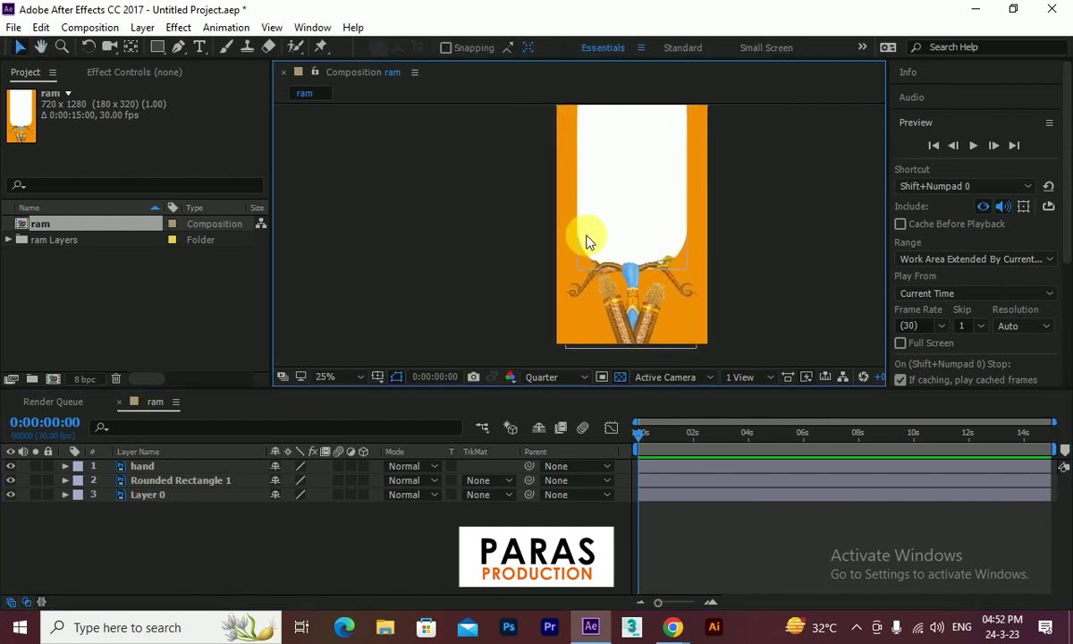
pyautogui.moveTo(671, 459); pyautogui.dragTo(740, 452)
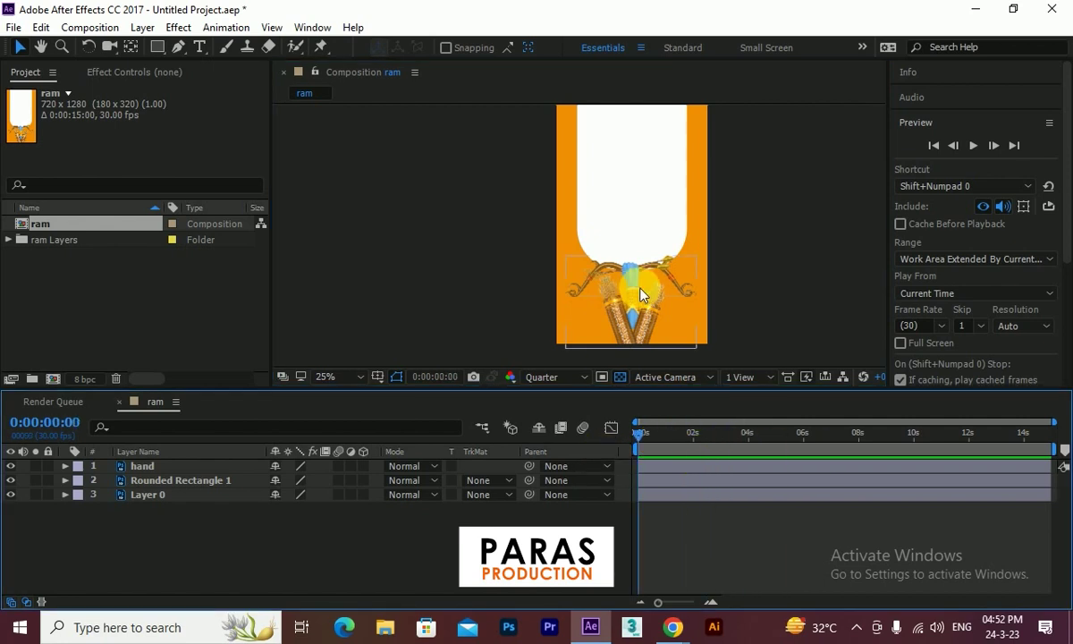
pyautogui.moveTo(624, 300); pyautogui.dragTo(624, 258)
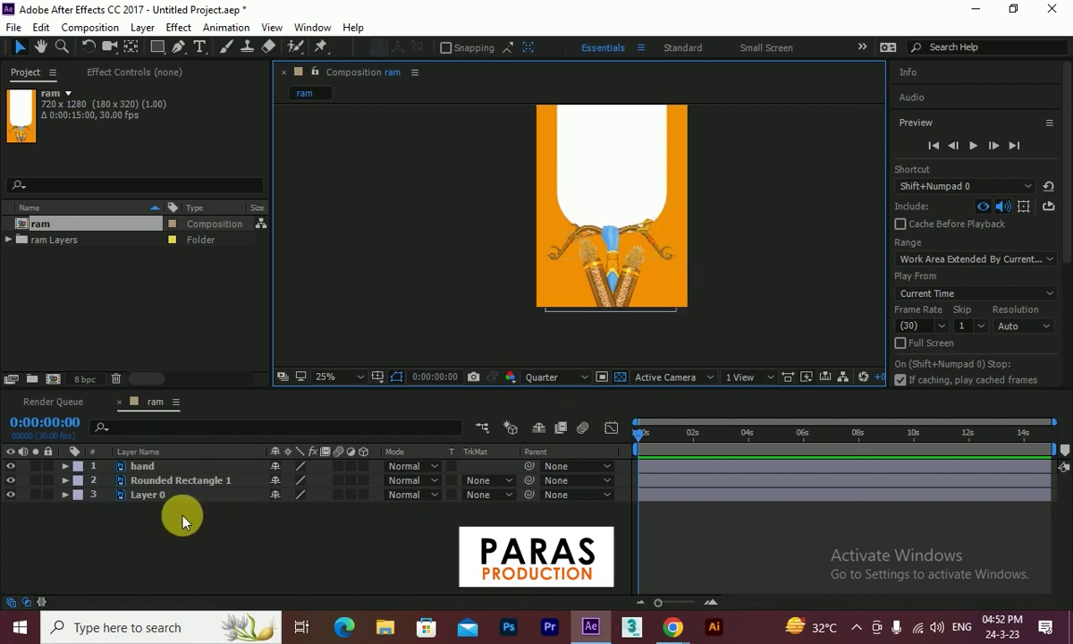
# Step: Hide the hand and Rounded Rectangle 1 layers, select Layer 0, and reset the view to 25%
pyautogui.click(14, 479)
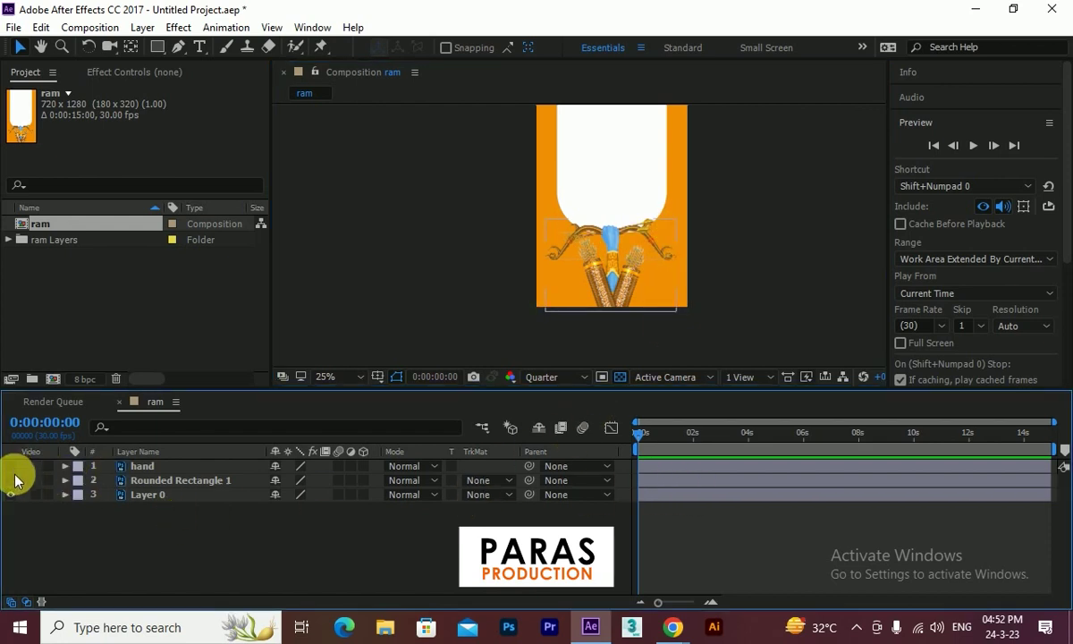
pyautogui.moveTo(15, 480); pyautogui.dragTo(10, 466)
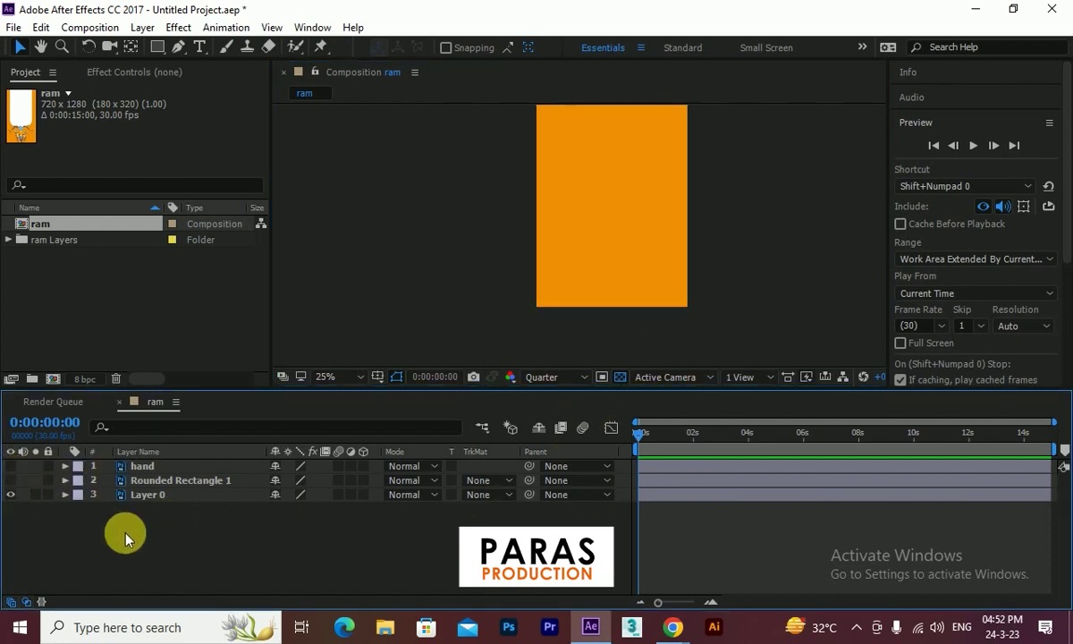
pyautogui.click(171, 495)
pyautogui.press('h')
pyautogui.moveTo(626, 212); pyautogui.dragTo(674, 261)
pyautogui.press('v')
pyautogui.press(',')
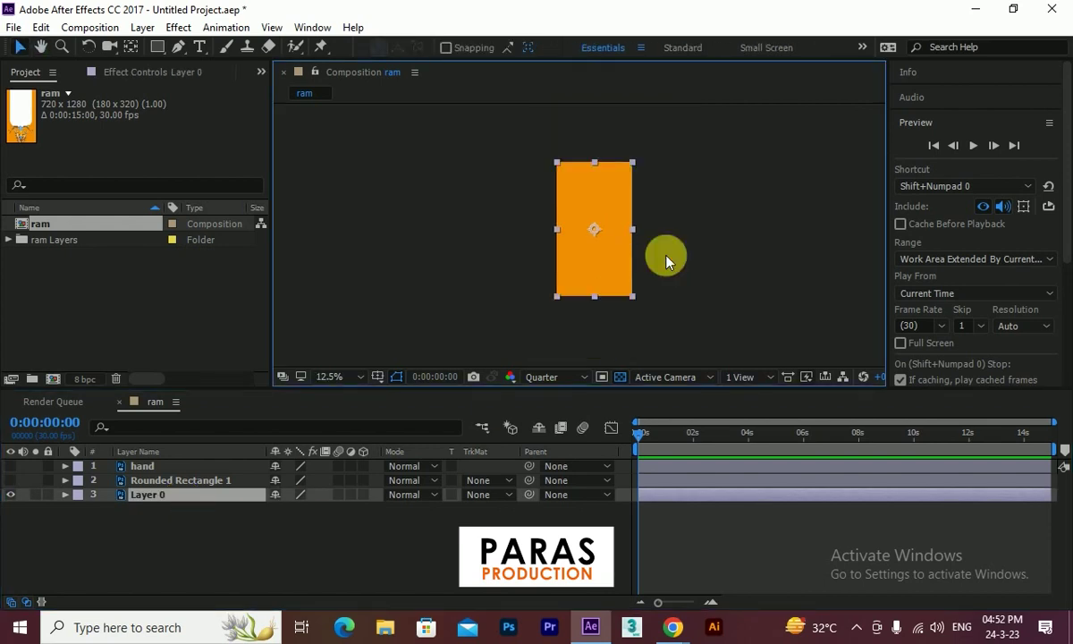
pyautogui.press('.')
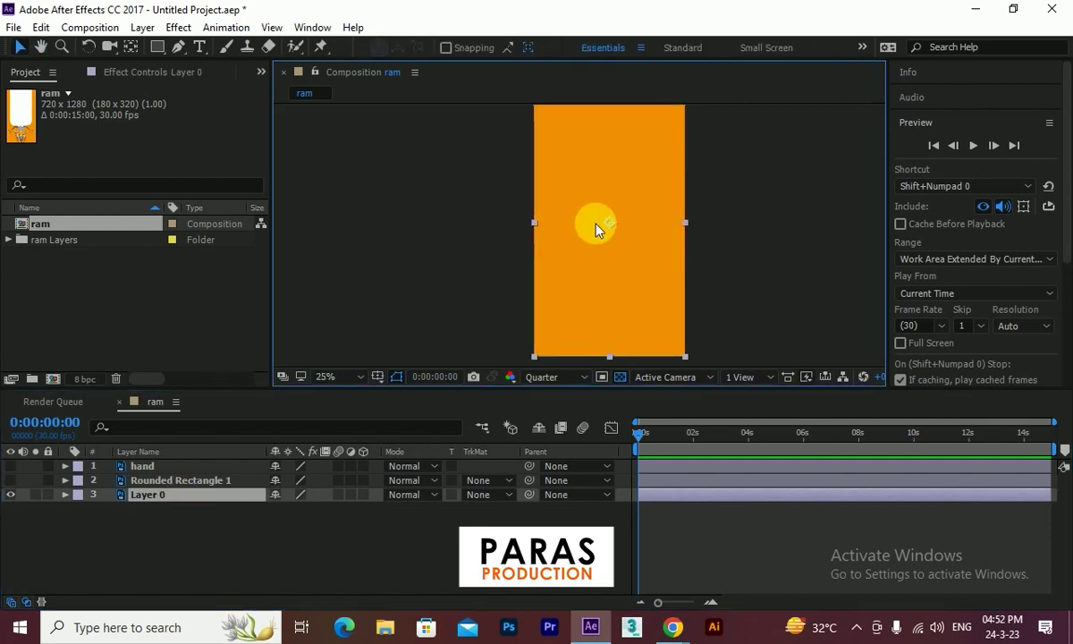
pyautogui.click(272, 516)
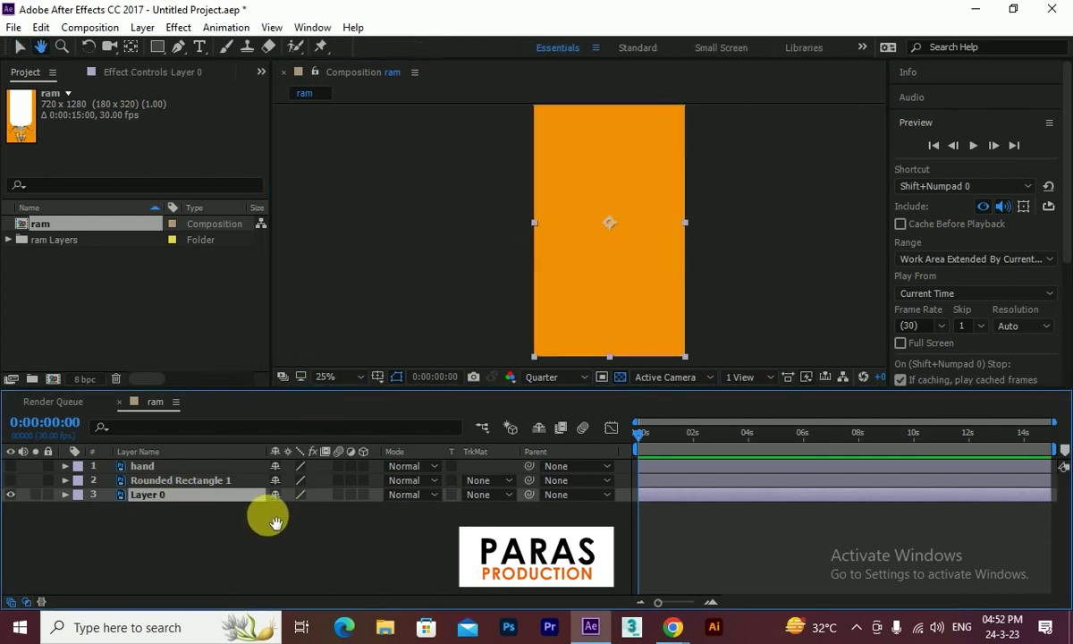
pyautogui.rightClick(352, 524)
# Step: Add a composition-sized white solid above Layer 0
pyautogui.moveTo(444, 394)
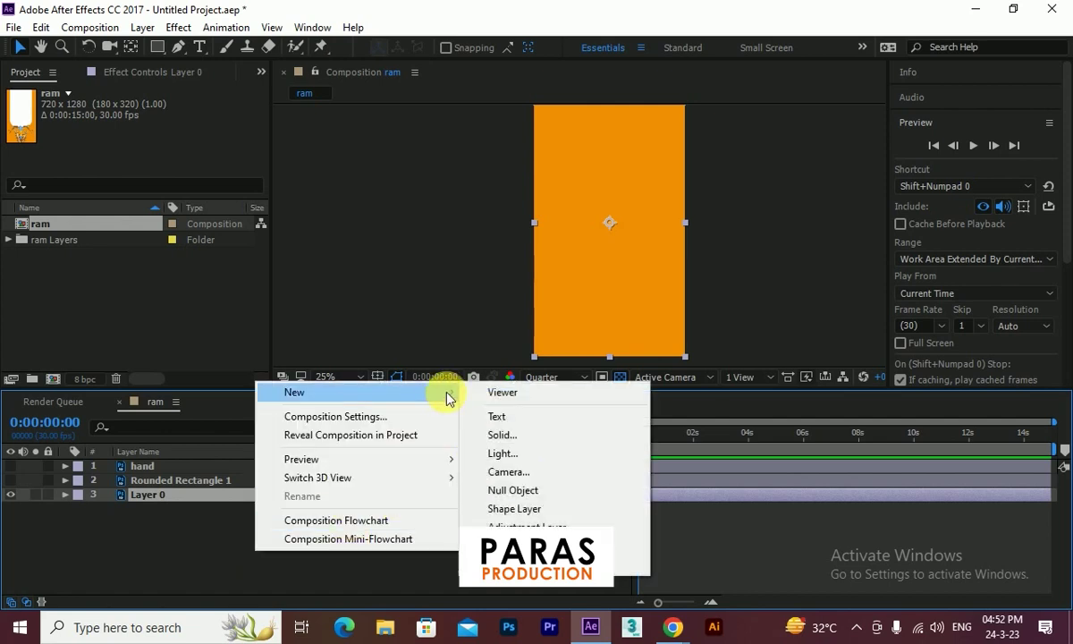
pyautogui.click(551, 436)
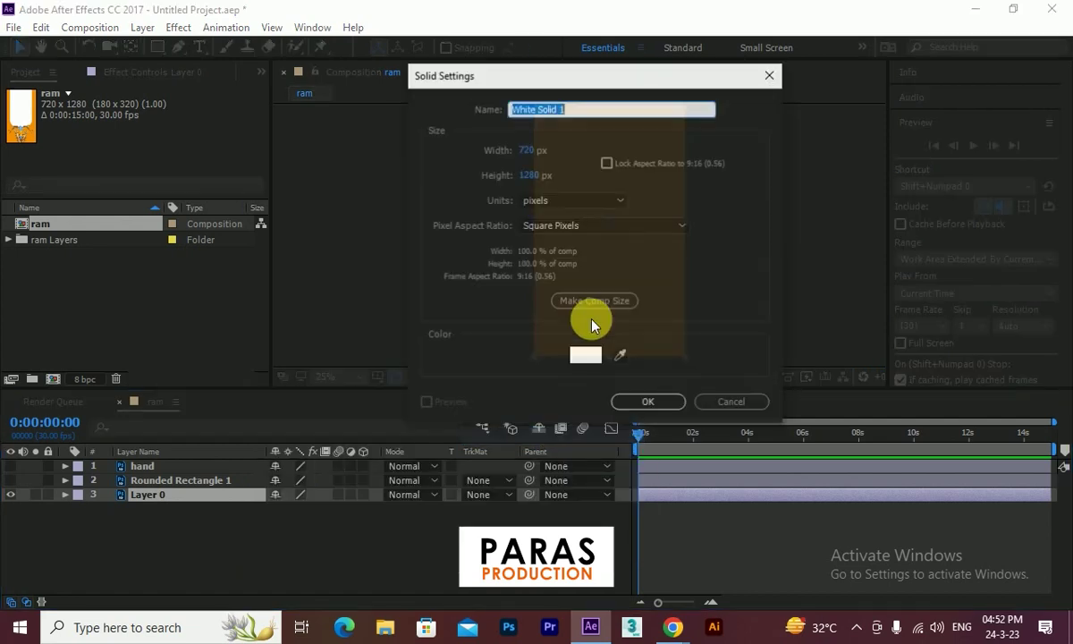
pyautogui.click(650, 404)
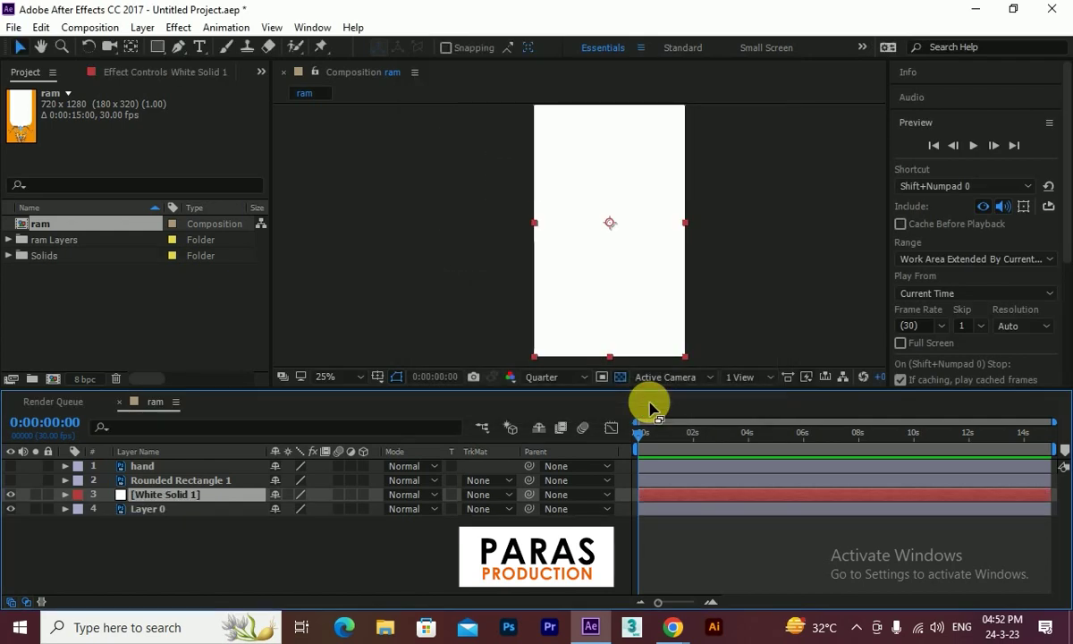
# Step: Apply Fractal Noise to White Solid 1 with the Fractal Type set to Rocky
pyautogui.click(178, 27)
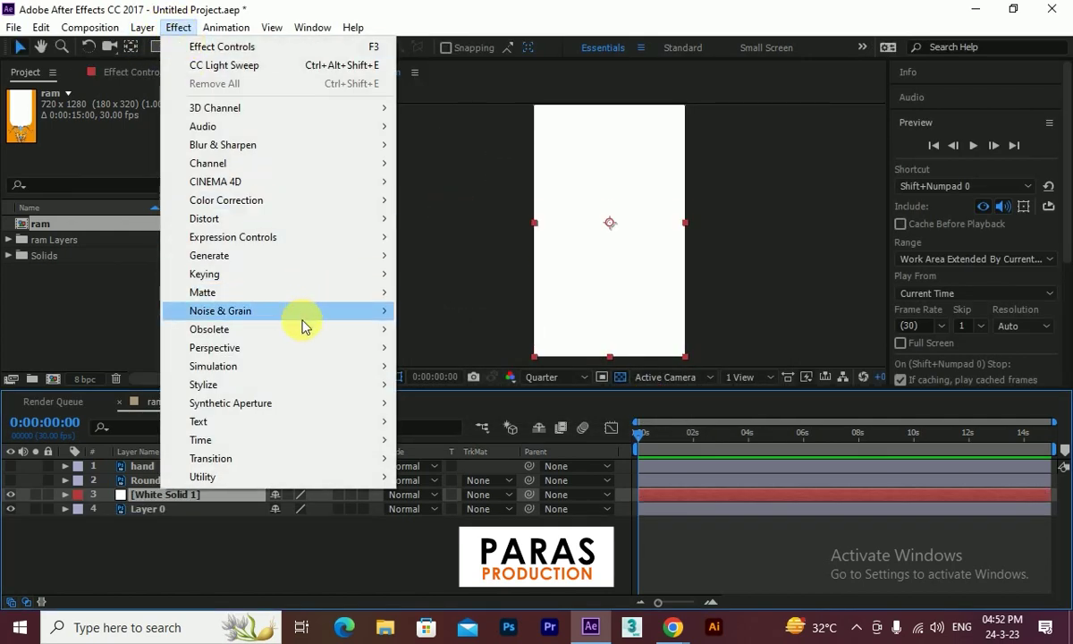
pyautogui.moveTo(306, 320)
pyautogui.click(443, 347)
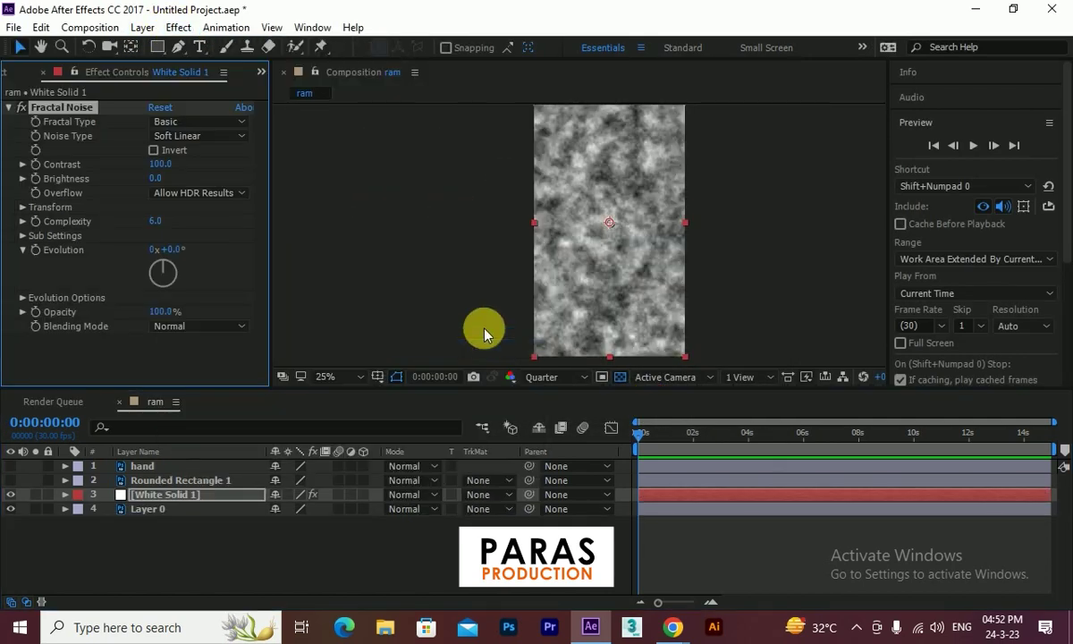
pyautogui.click(197, 122)
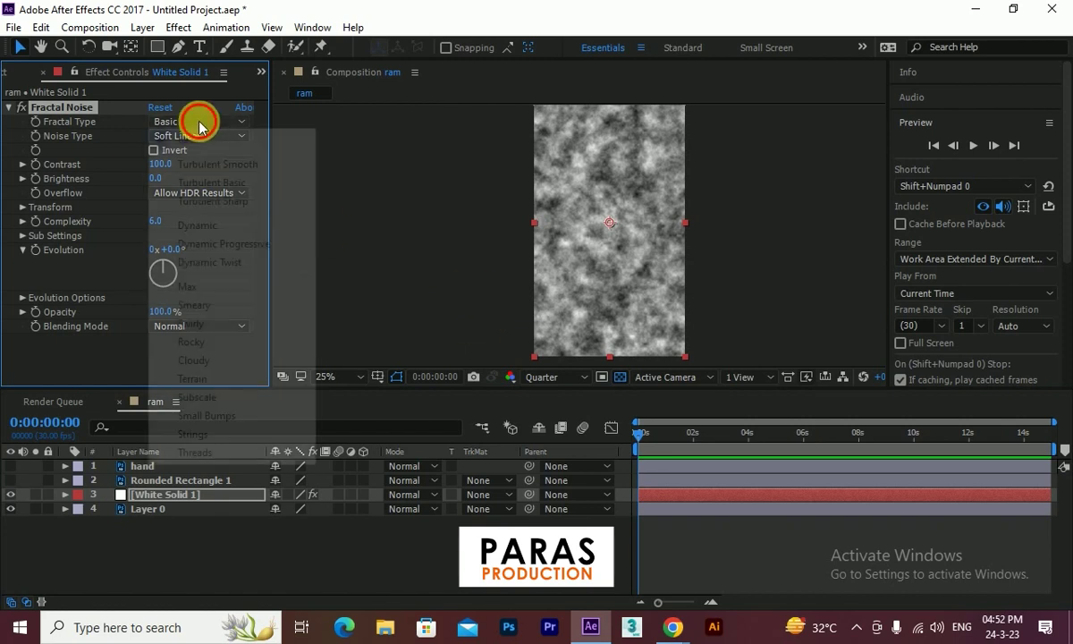
pyautogui.click(275, 344)
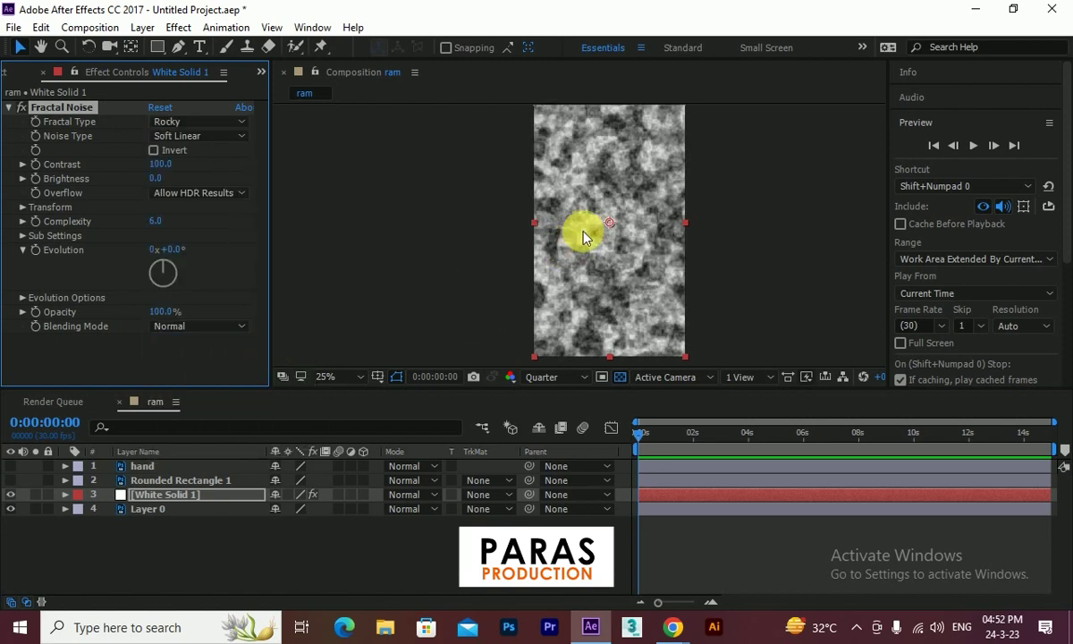
pyautogui.scroll(1, 604, 186)
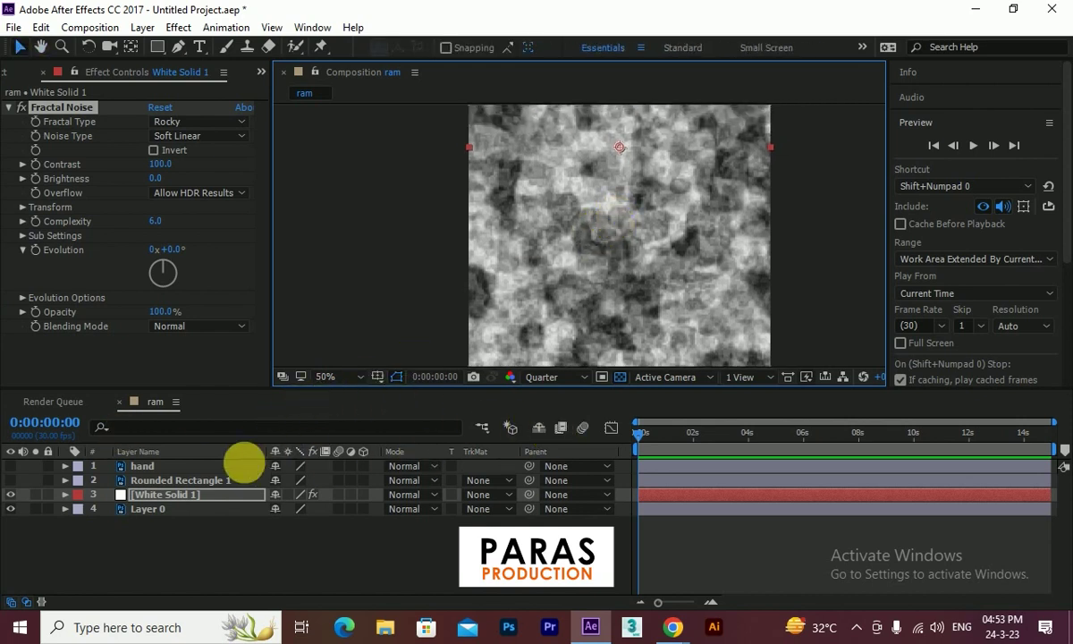
pyautogui.click(408, 495)
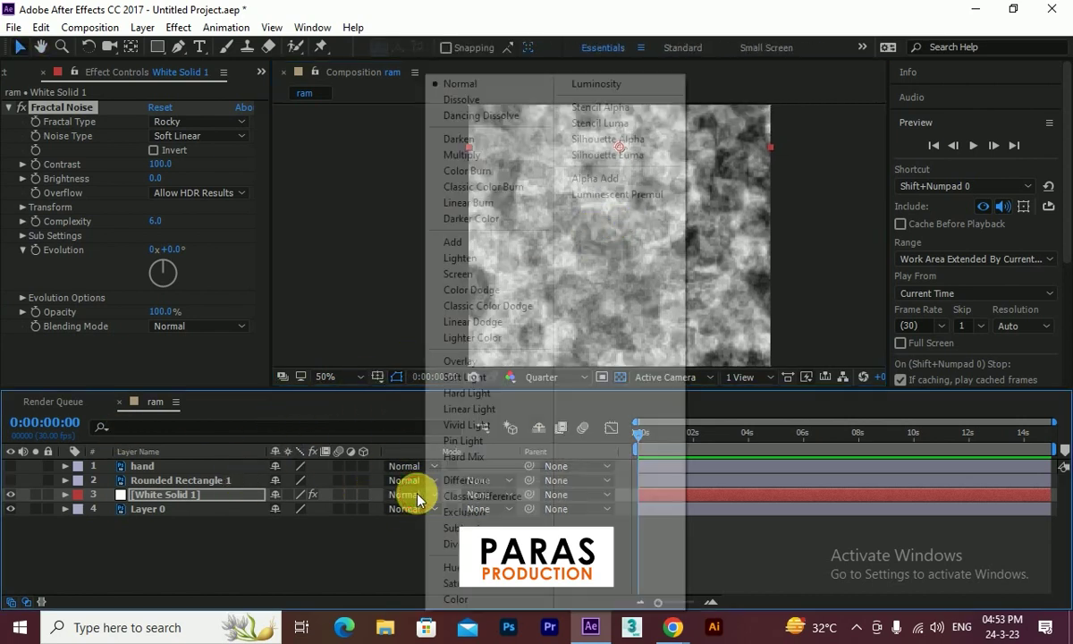
# Step: Set White Solid 1's blending mode to Add, after briefly trying Multiply
pyautogui.click(488, 239)
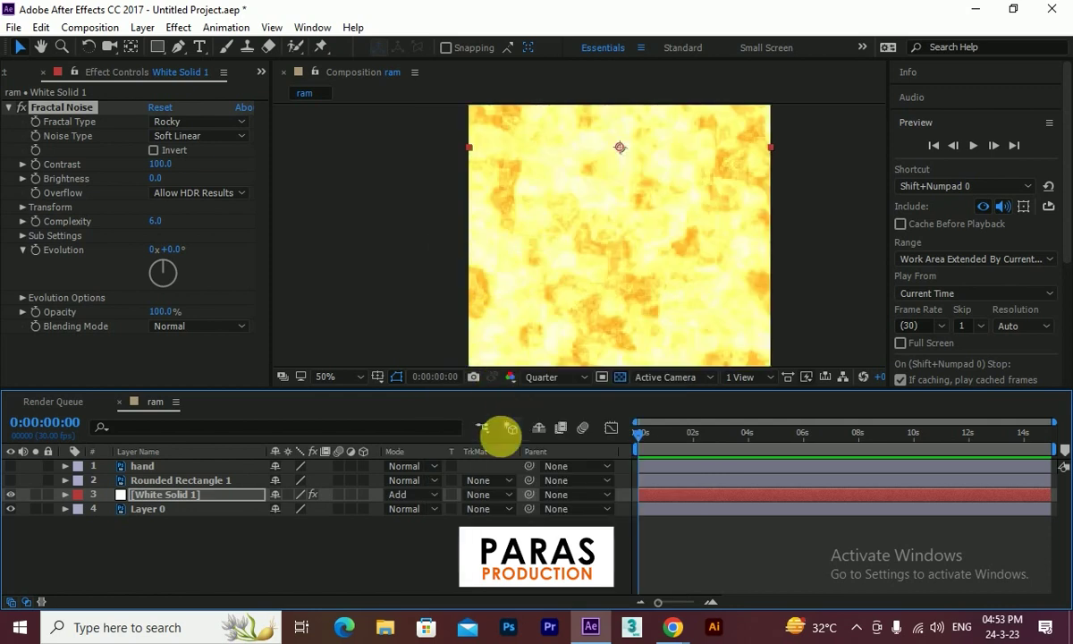
pyautogui.click(427, 494)
pyautogui.click(488, 186)
pyautogui.scroll(-2, 582, 237)
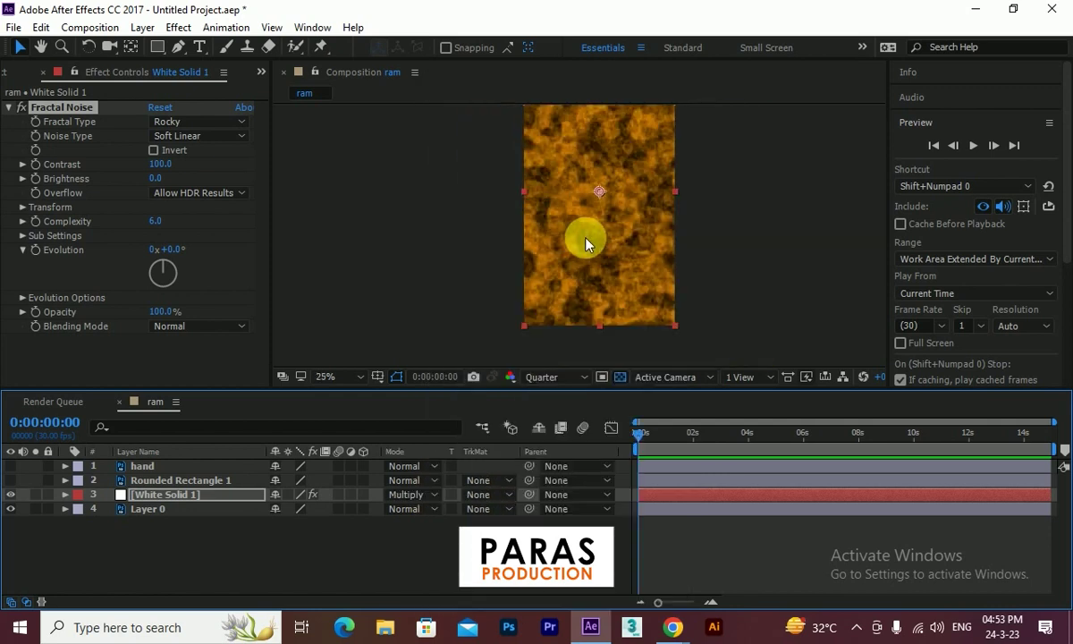
pyautogui.click(426, 497)
pyautogui.click(483, 241)
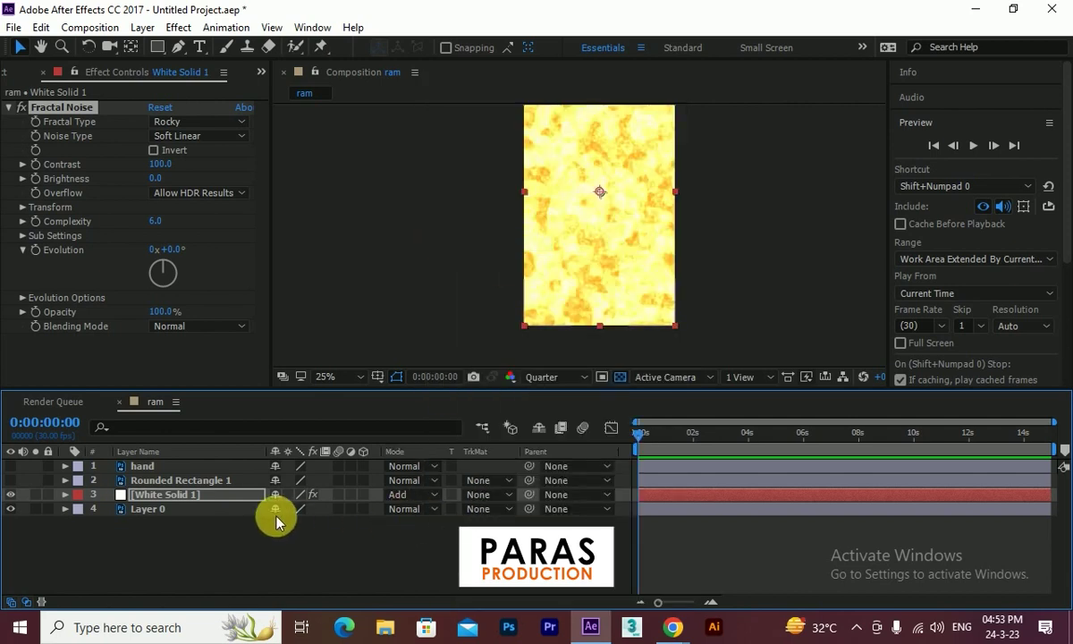
# Step: Lower White Solid 1's opacity to 33%
pyautogui.press('t')
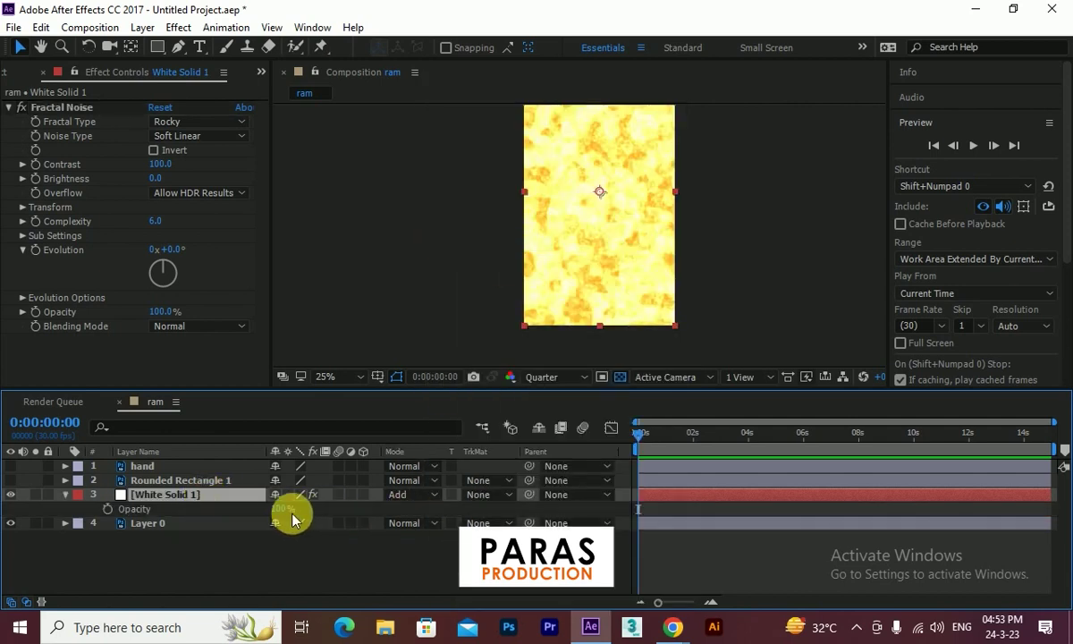
pyautogui.moveTo(277, 512); pyautogui.dragTo(232, 512)
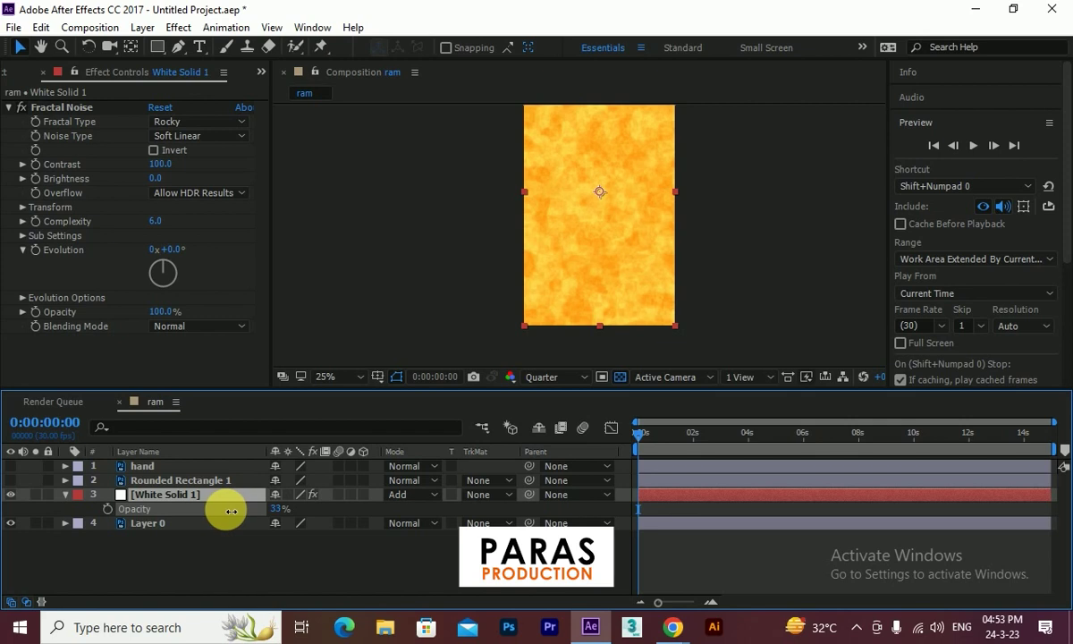
pyautogui.press('Return')
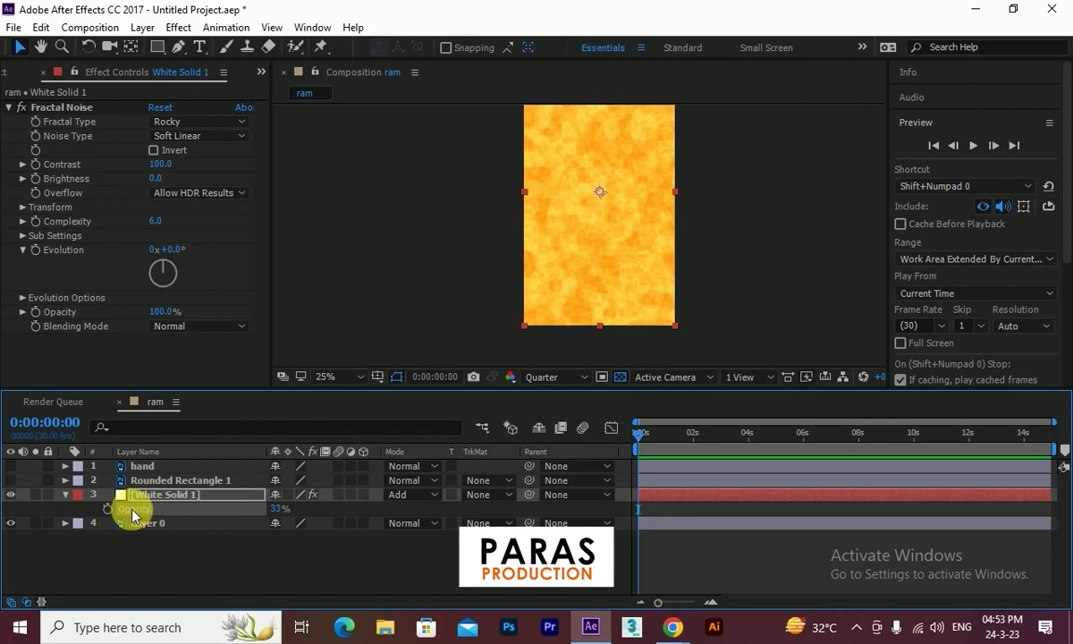
pyautogui.moveTo(628, 173); pyautogui.dragTo(640, 224)
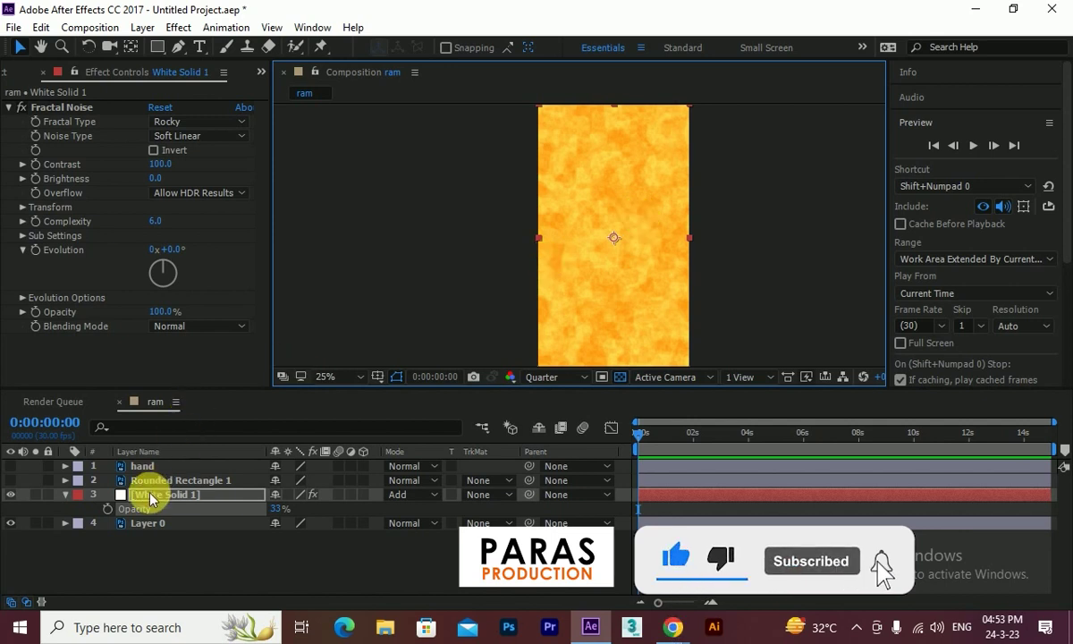
# Step: Keyframe the noise Evolution to reach 10 revolutions at the composition's end, then preview it
pyautogui.click(34, 252)
pyautogui.moveTo(638, 432); pyautogui.dragTo(1066, 466)
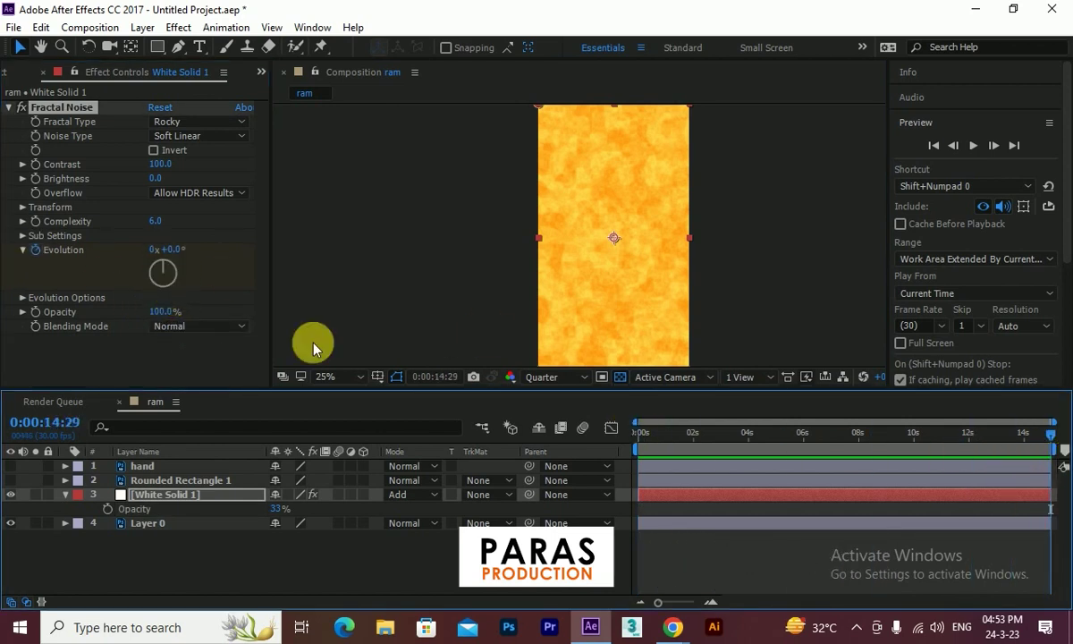
pyautogui.click(159, 254)
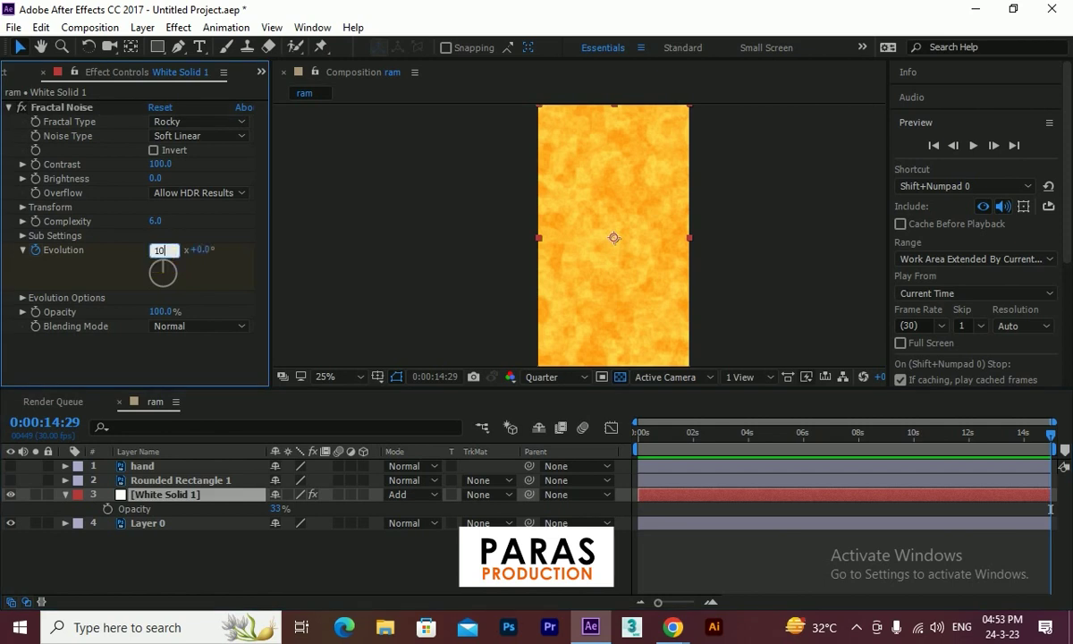
pyautogui.press('Return')
pyautogui.moveTo(680, 433); pyautogui.dragTo(588, 403)
pyautogui.click(974, 145)
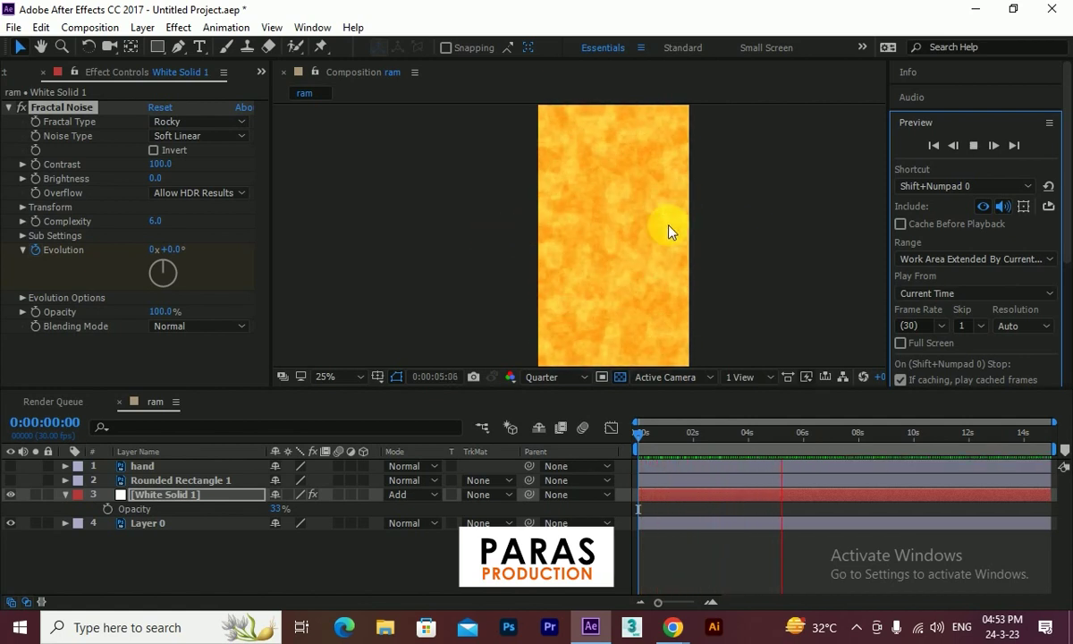
pyautogui.press('space')
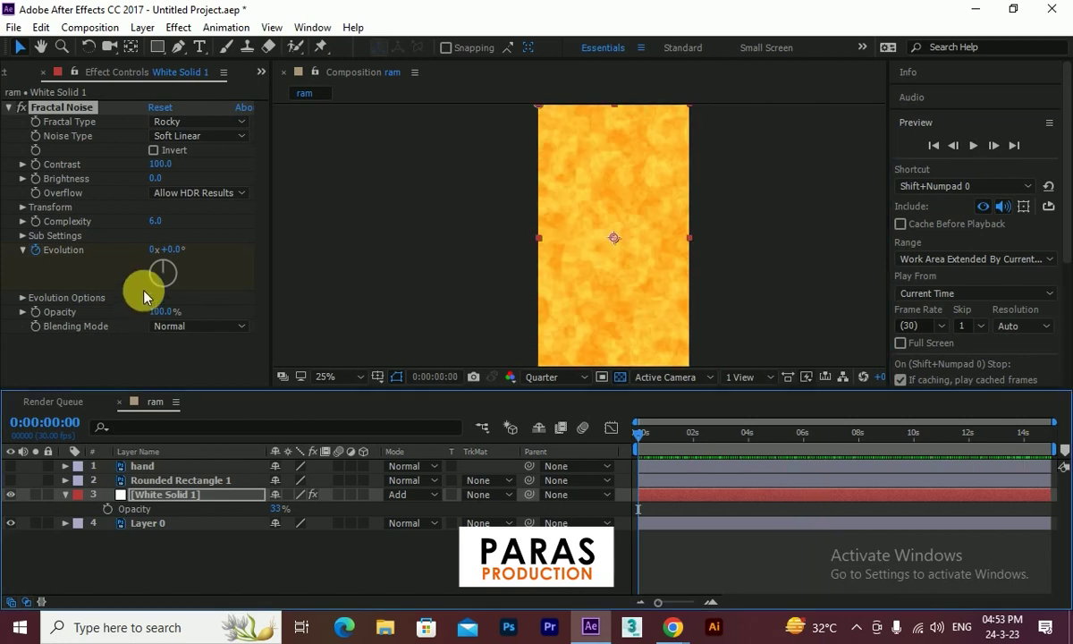
# Step: Lower the noise layer's opacity to 22% and preview the composition again
pyautogui.click(279, 510)
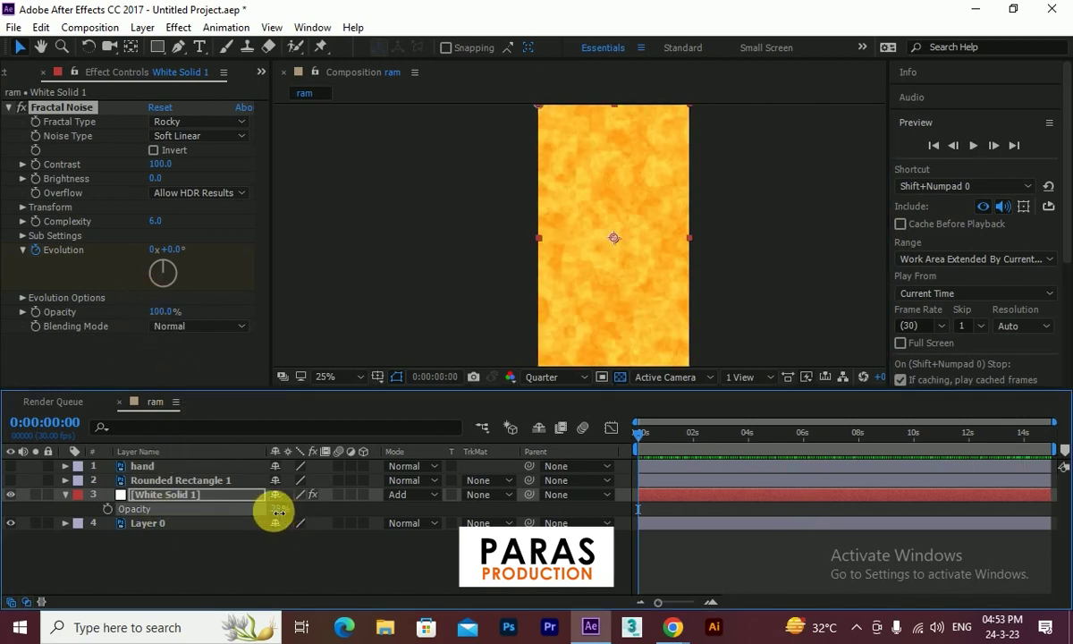
pyautogui.moveTo(278, 510); pyautogui.dragTo(273, 514)
pyautogui.click(974, 144)
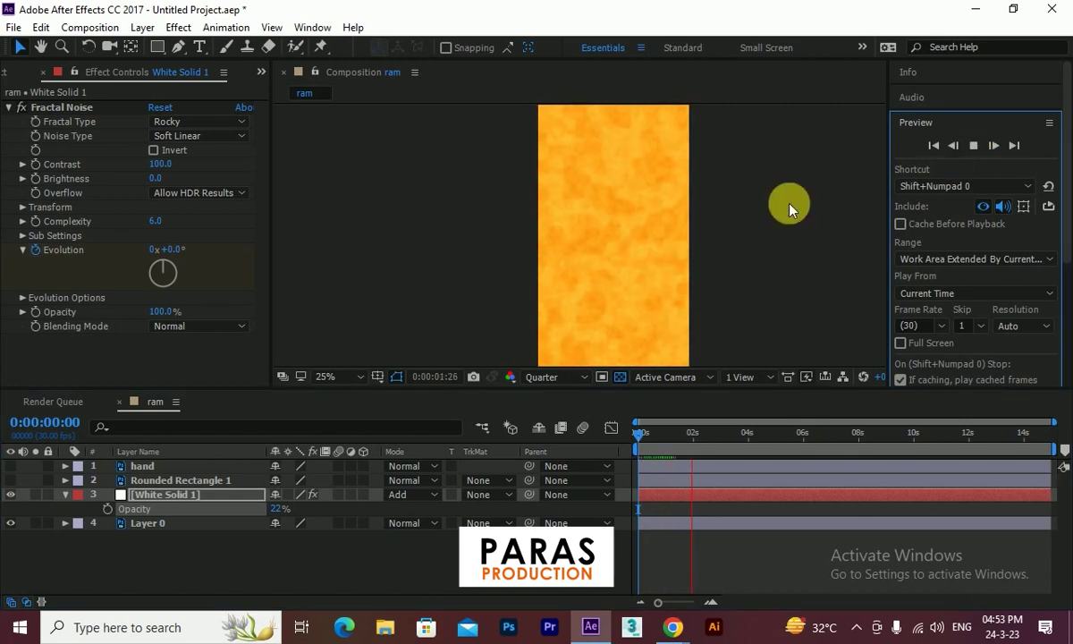
pyautogui.click(981, 147)
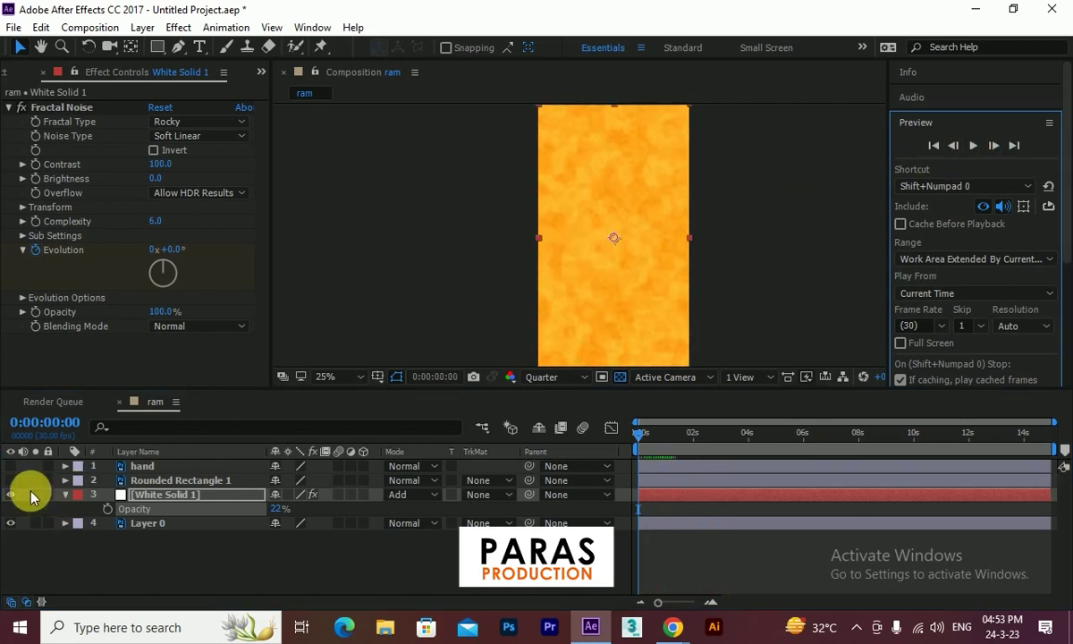
pyautogui.click(141, 467)
# Step: Make the hand layer visible again and scale the bow-and-hand art up slightly
pyautogui.click(10, 466)
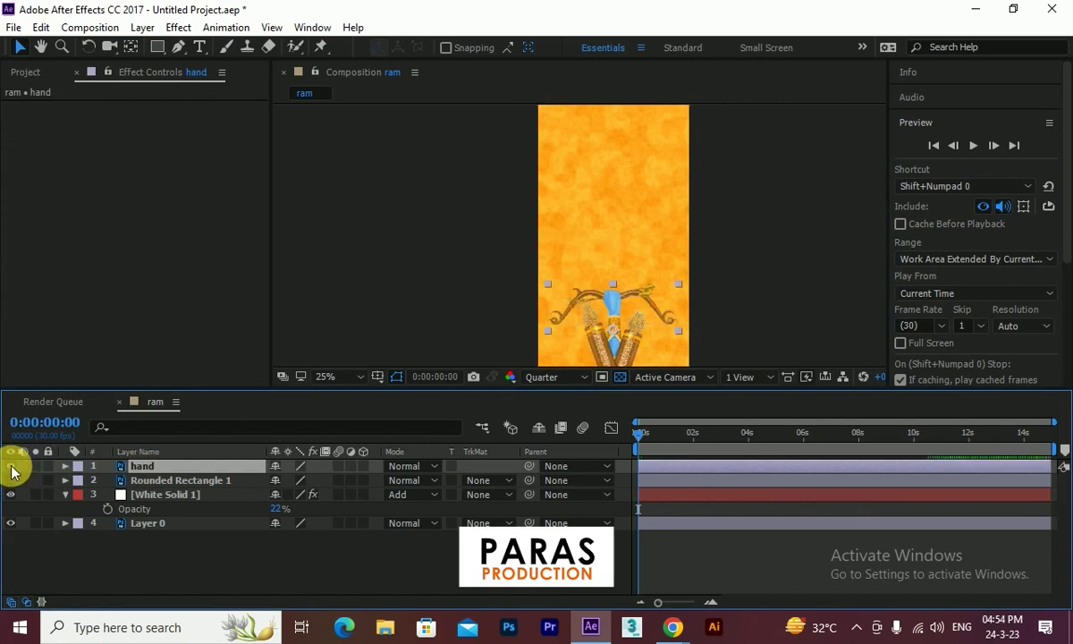
pyautogui.press('v')
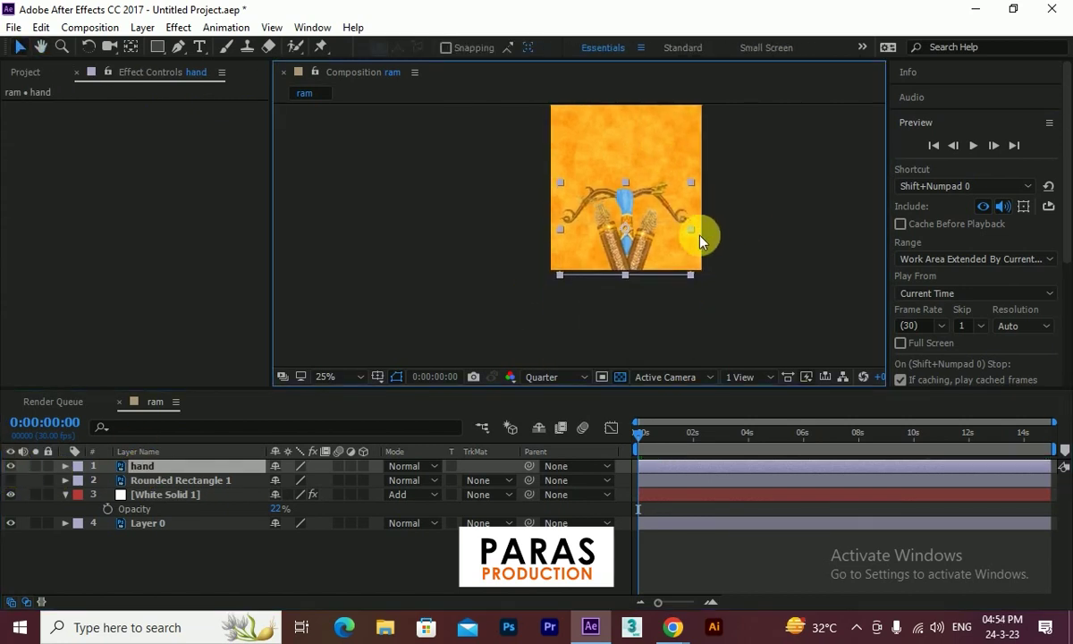
pyautogui.moveTo(691, 183); pyautogui.dragTo(699, 178)
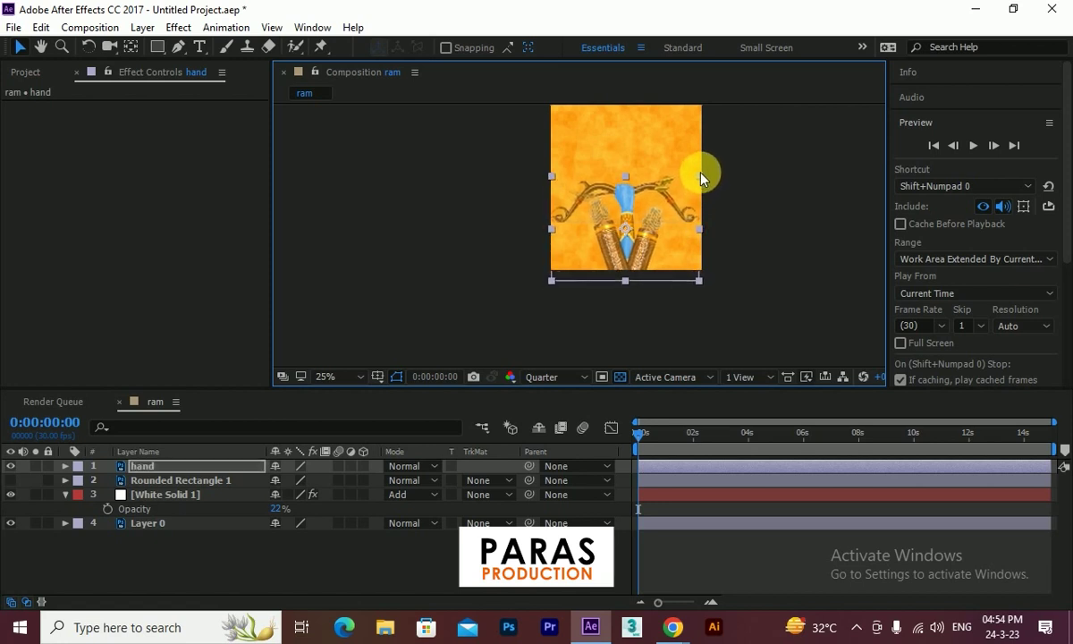
# Step: Keyframe the hand rising from 355, 1556.5 to 355, 1080.5 by about 2 seconds, then preview
pyautogui.press('p')
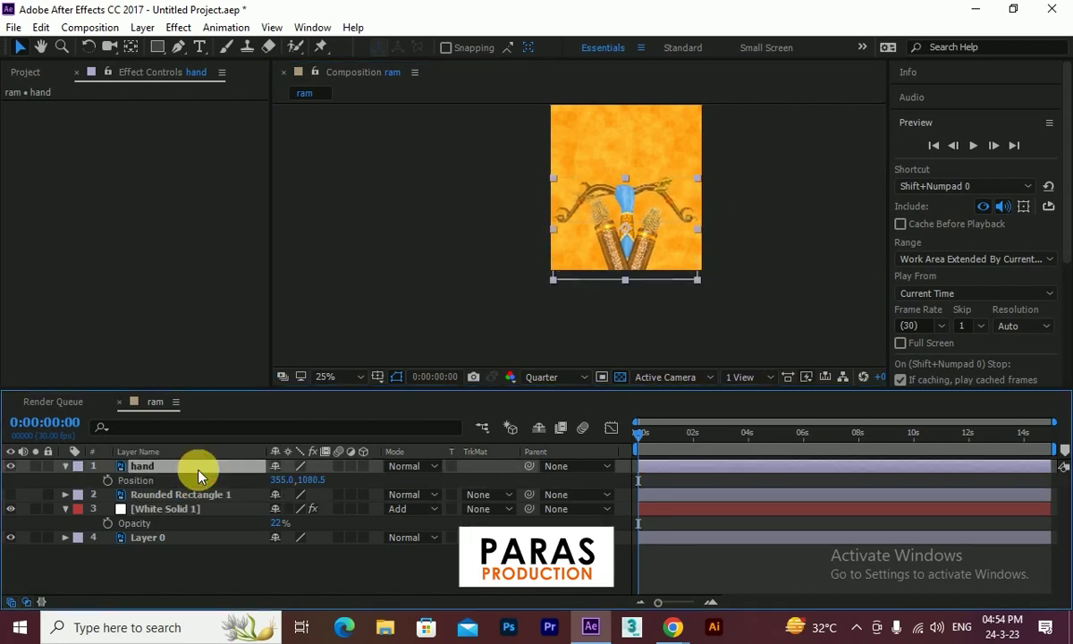
pyautogui.click(108, 481)
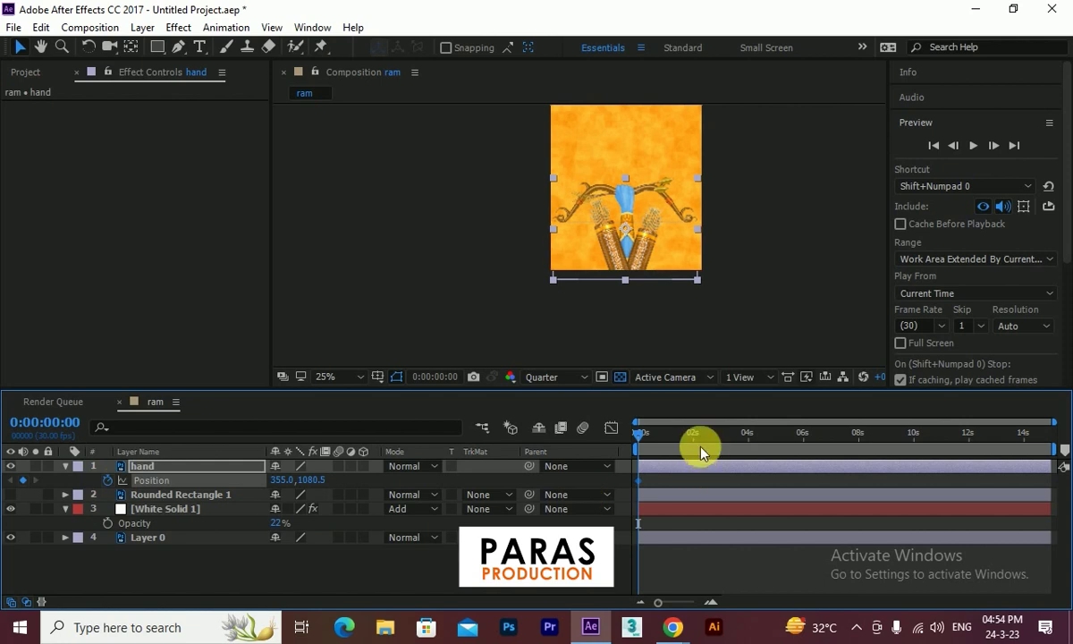
pyautogui.moveTo(702, 433)
pyautogui.mouseDown()
pyautogui.moveTo(748, 435)
pyautogui.moveTo(693, 445)
pyautogui.mouseUp()
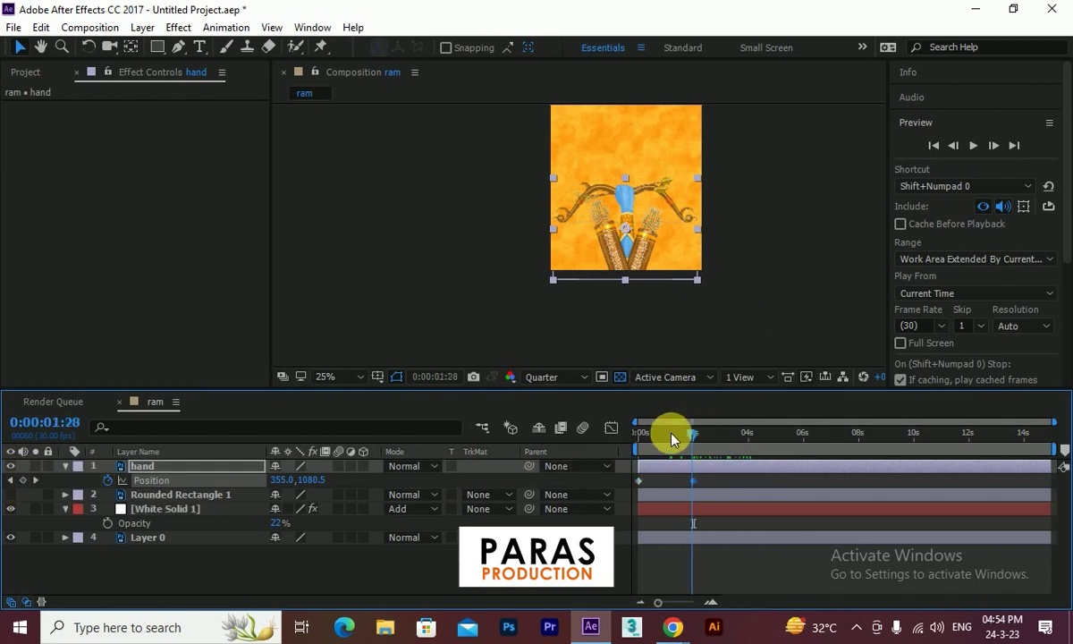
pyautogui.moveTo(690, 433); pyautogui.dragTo(606, 439)
pyautogui.moveTo(617, 238)
pyautogui.mouseDown()
pyautogui.moveTo(628, 365)
pyautogui.moveTo(630, 354)
pyautogui.mouseUp()
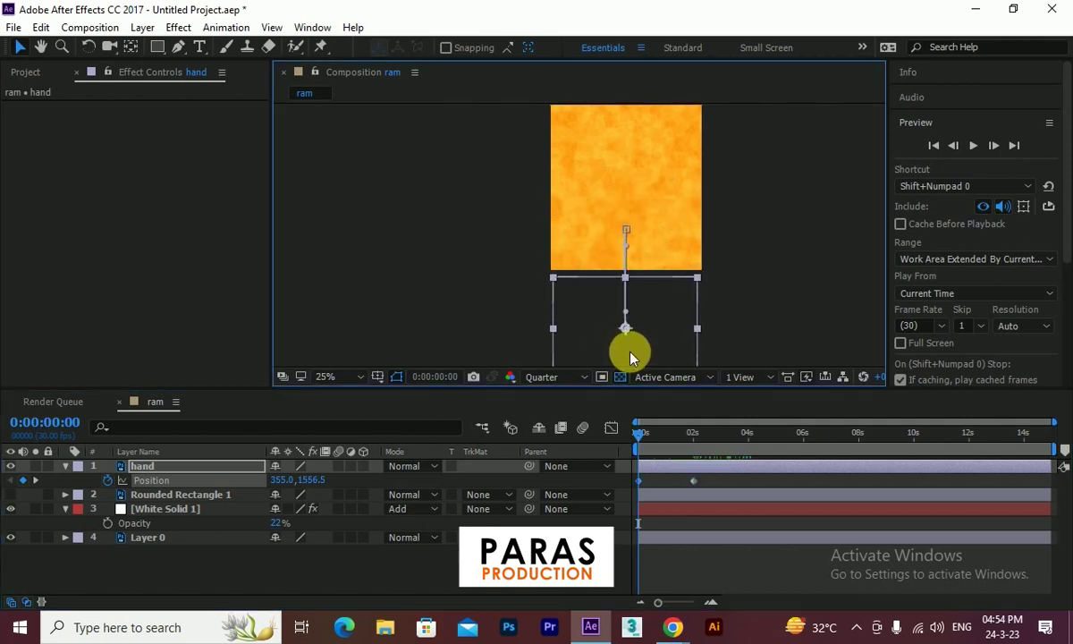
pyautogui.moveTo(729, 480); pyautogui.dragTo(630, 491)
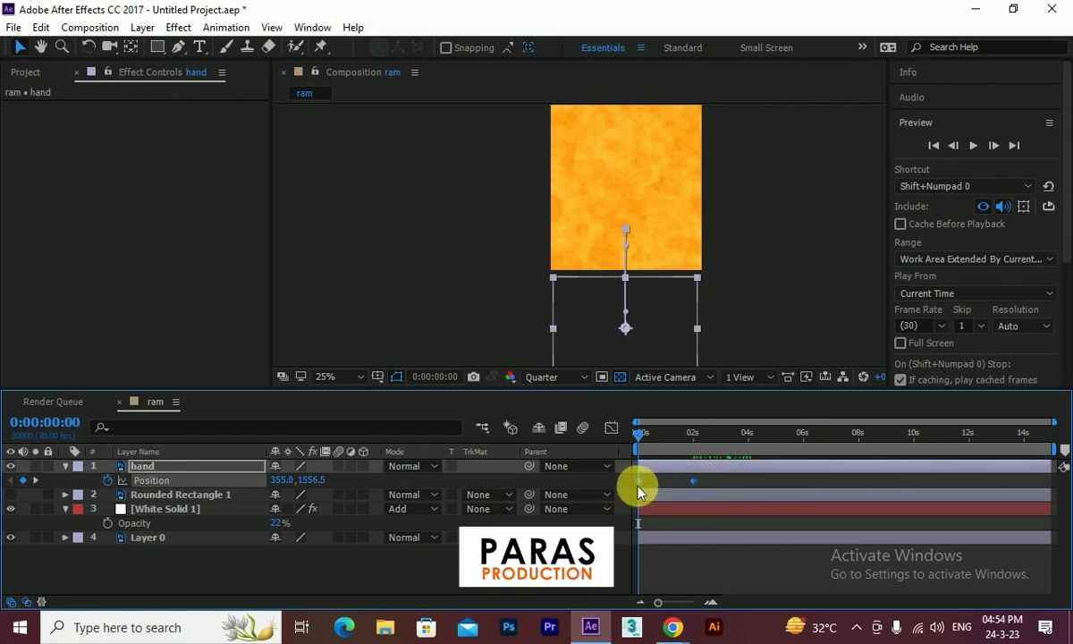
pyautogui.click(973, 145)
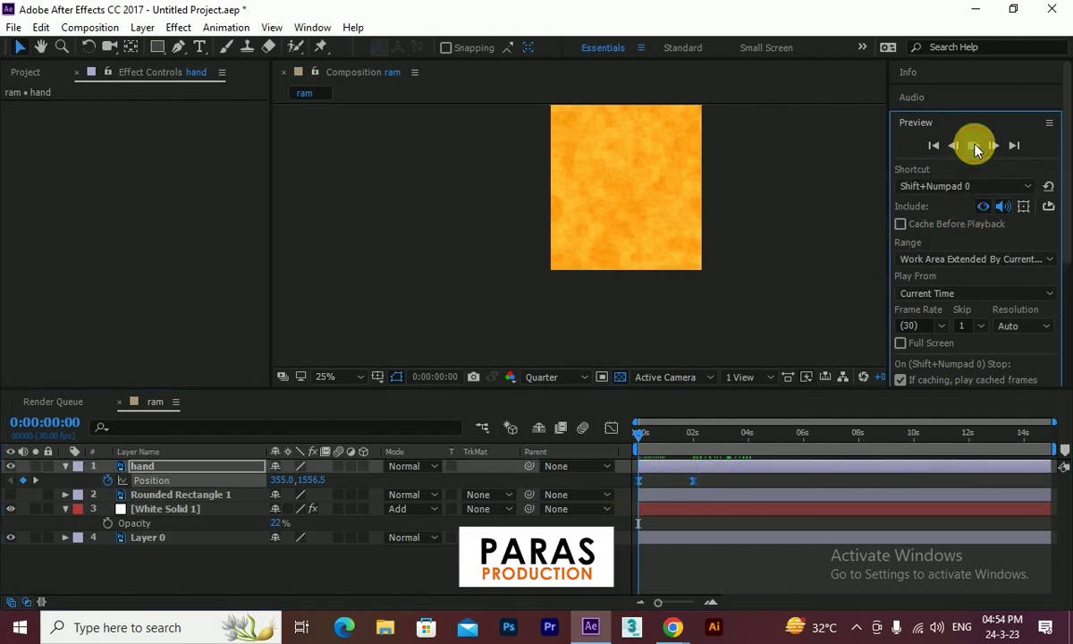
pyautogui.press('space')
pyautogui.click(974, 145)
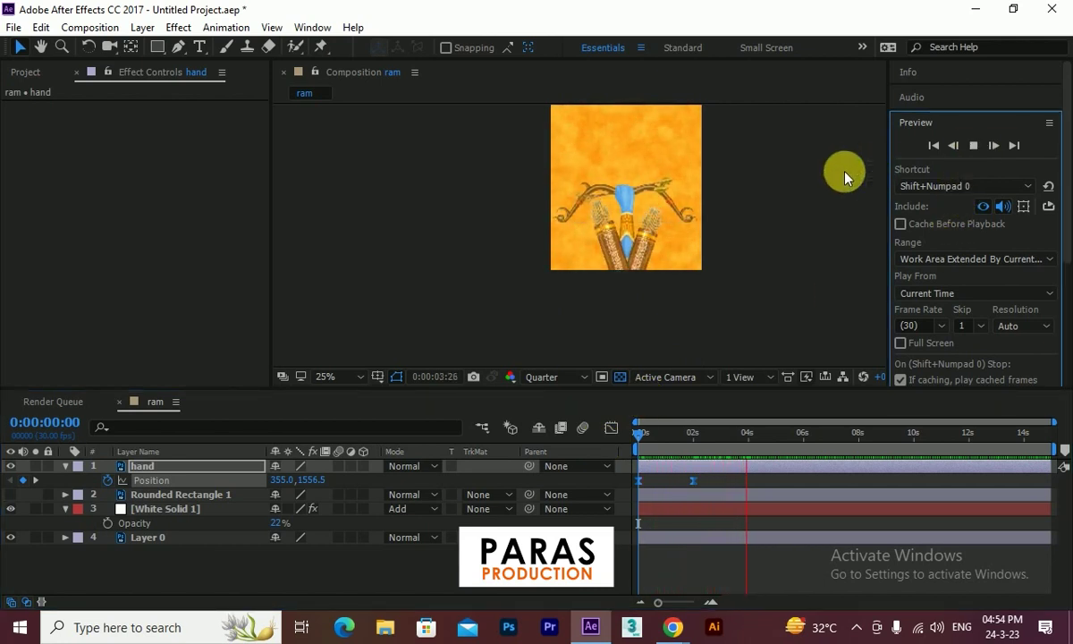
pyautogui.moveTo(659, 602); pyautogui.dragTo(676, 603)
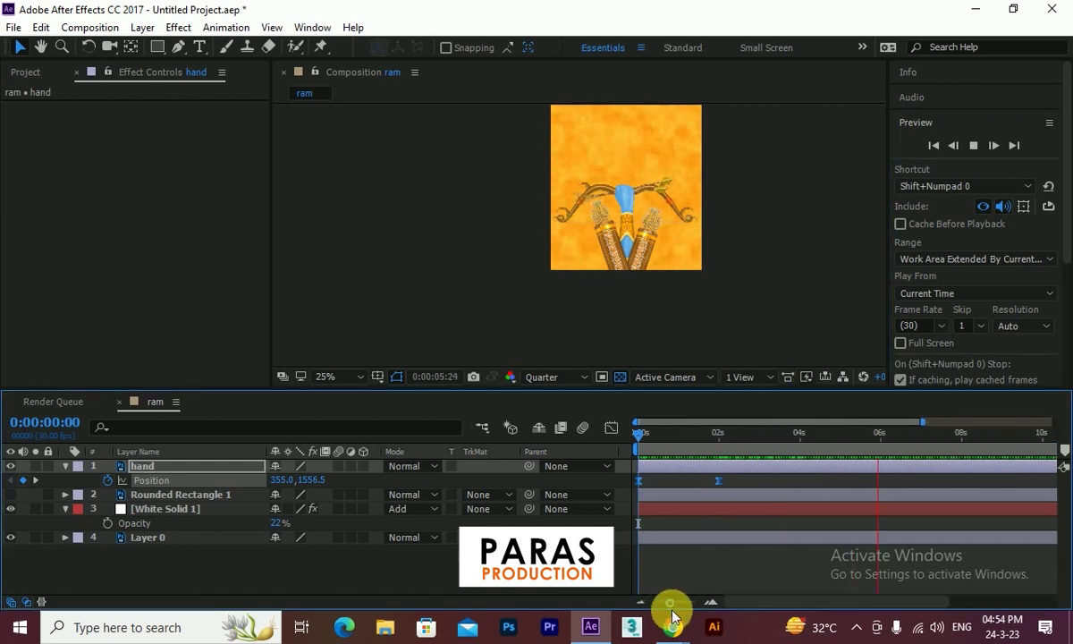
pyautogui.moveTo(659, 438); pyautogui.dragTo(638, 433)
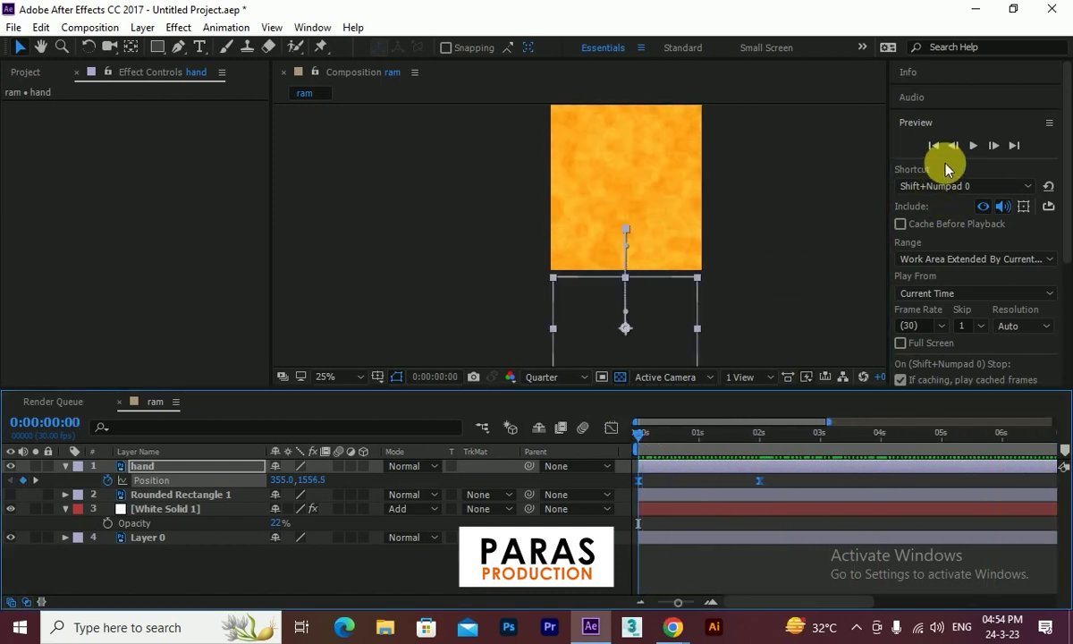
pyautogui.click(972, 147)
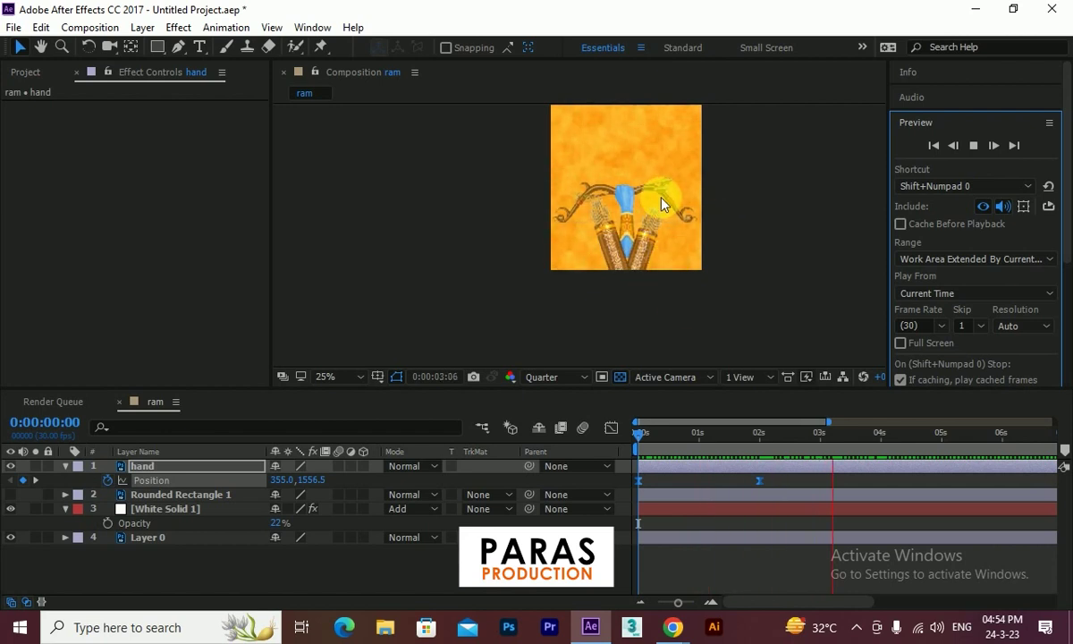
pyautogui.moveTo(642, 436)
pyautogui.mouseDown()
pyautogui.moveTo(761, 461)
pyautogui.moveTo(617, 461)
pyautogui.mouseUp()
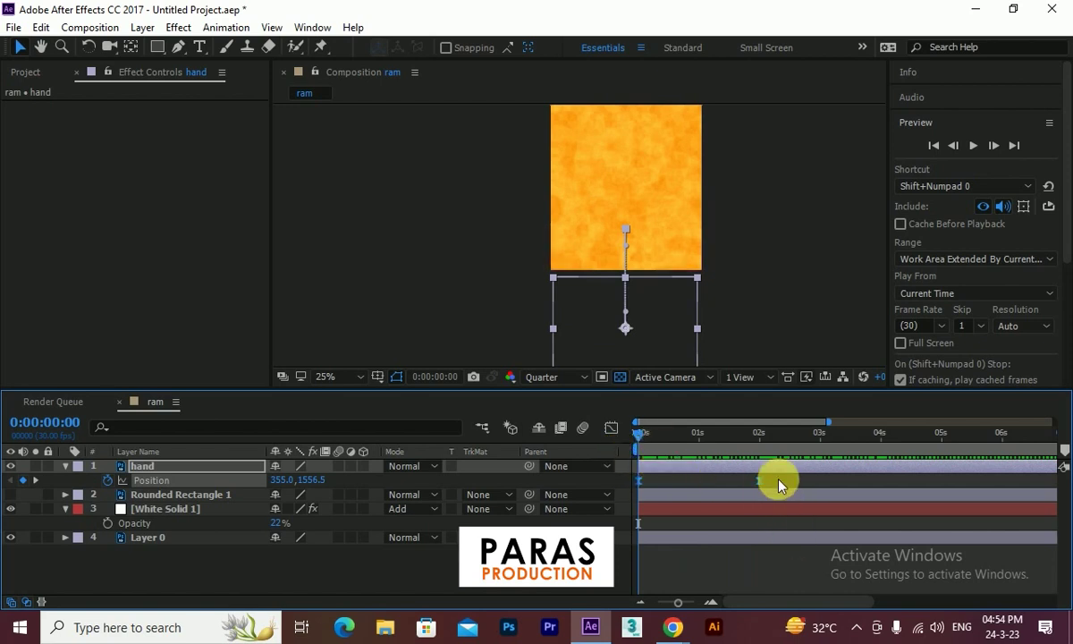
pyautogui.moveTo(793, 482); pyautogui.dragTo(714, 493)
pyautogui.moveTo(641, 488); pyautogui.dragTo(630, 489)
pyautogui.click(612, 429)
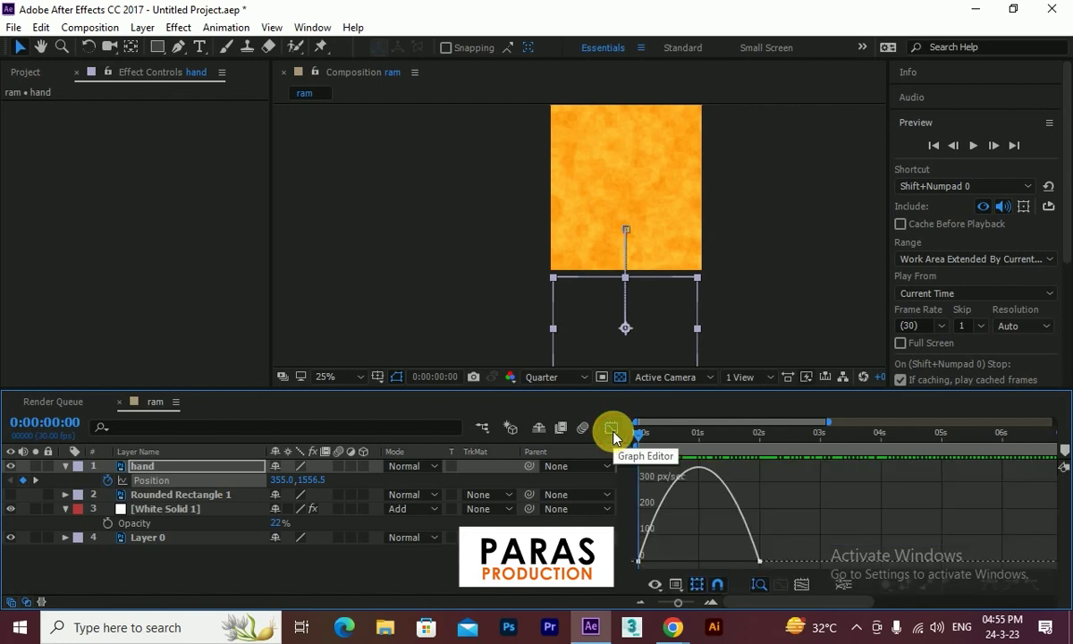
# Step: View the hand's position value graph, then return to the speed graph
pyautogui.click(680, 589)
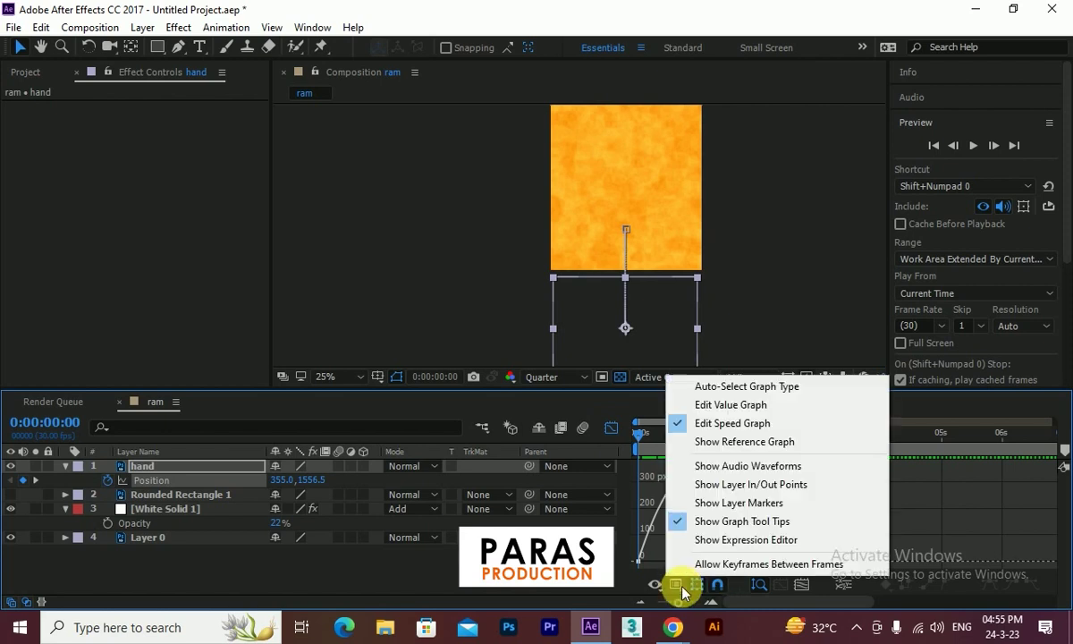
pyautogui.click(733, 410)
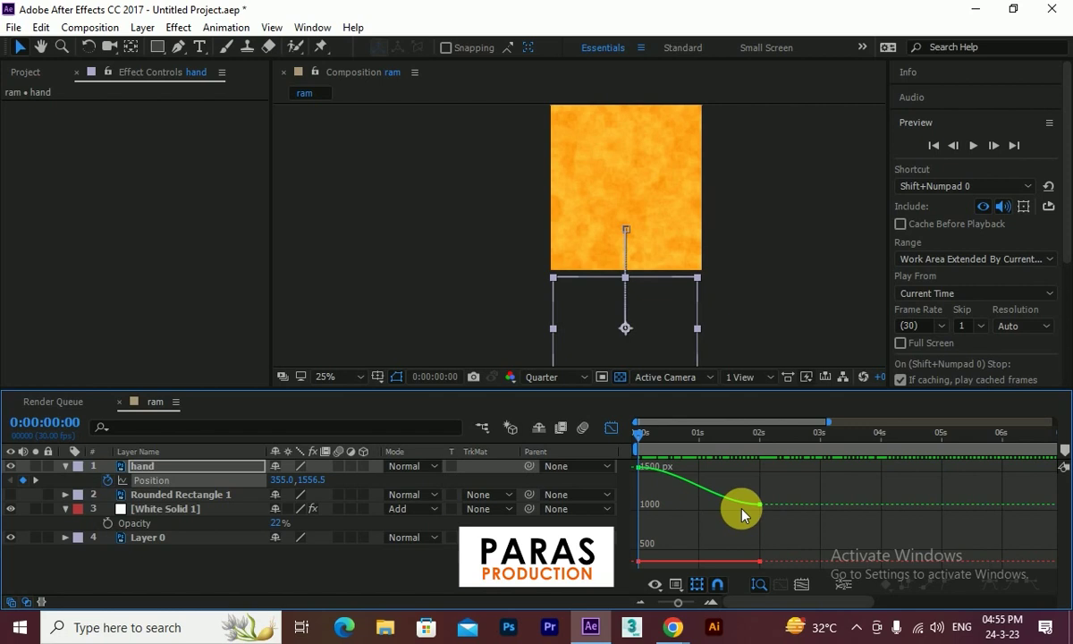
pyautogui.click(676, 584)
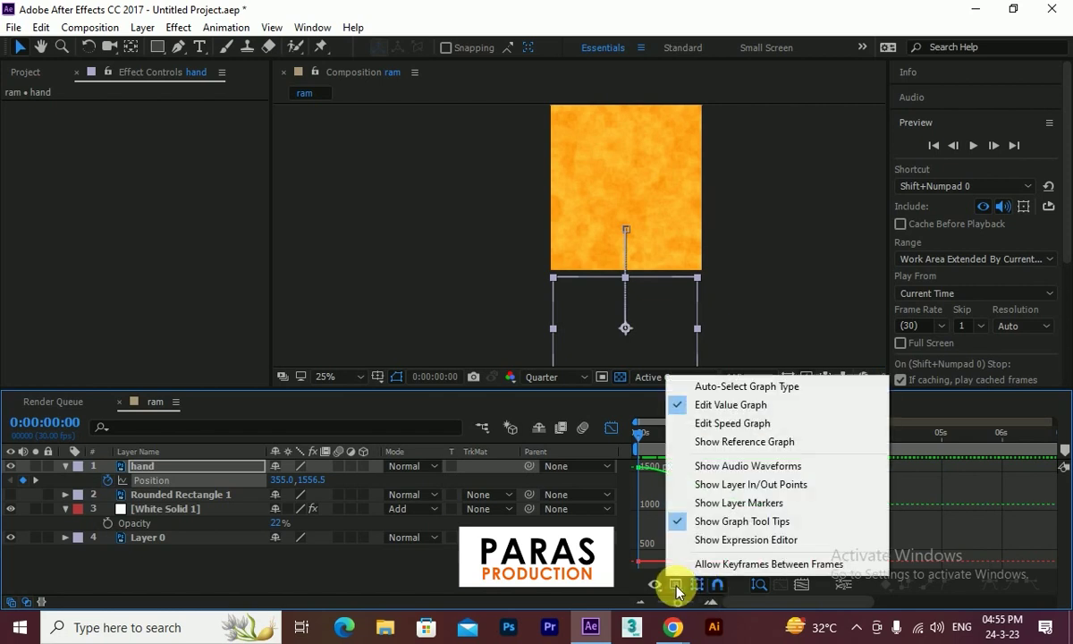
pyautogui.click(733, 425)
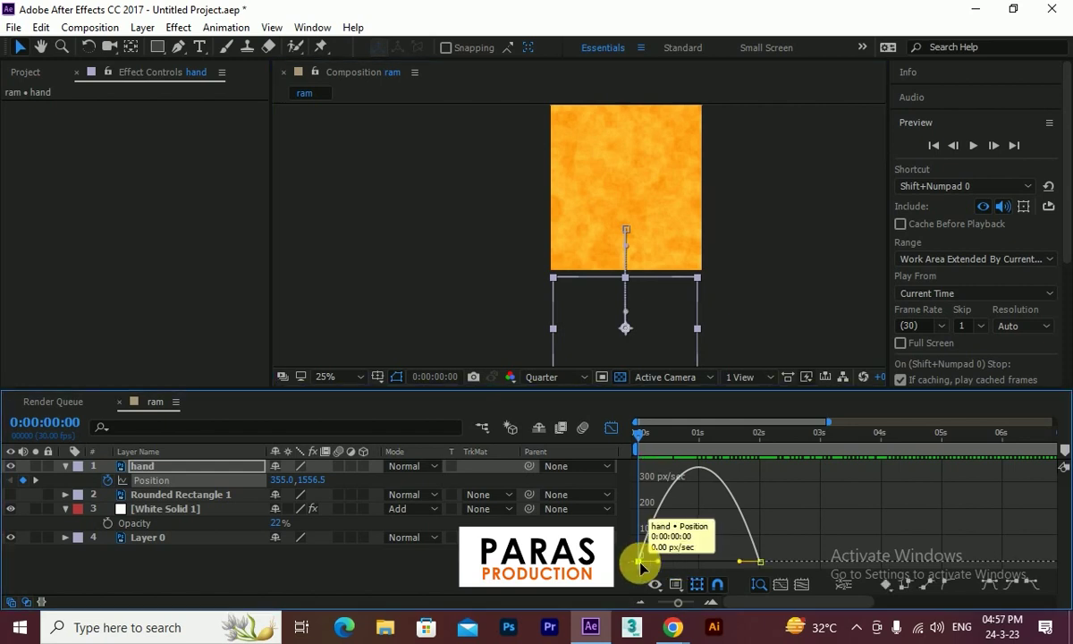
# Step: Shorten the first keyframe's influence to 15.20% and raise the starting speed peak sharply
pyautogui.click(653, 554)
pyautogui.click(640, 561)
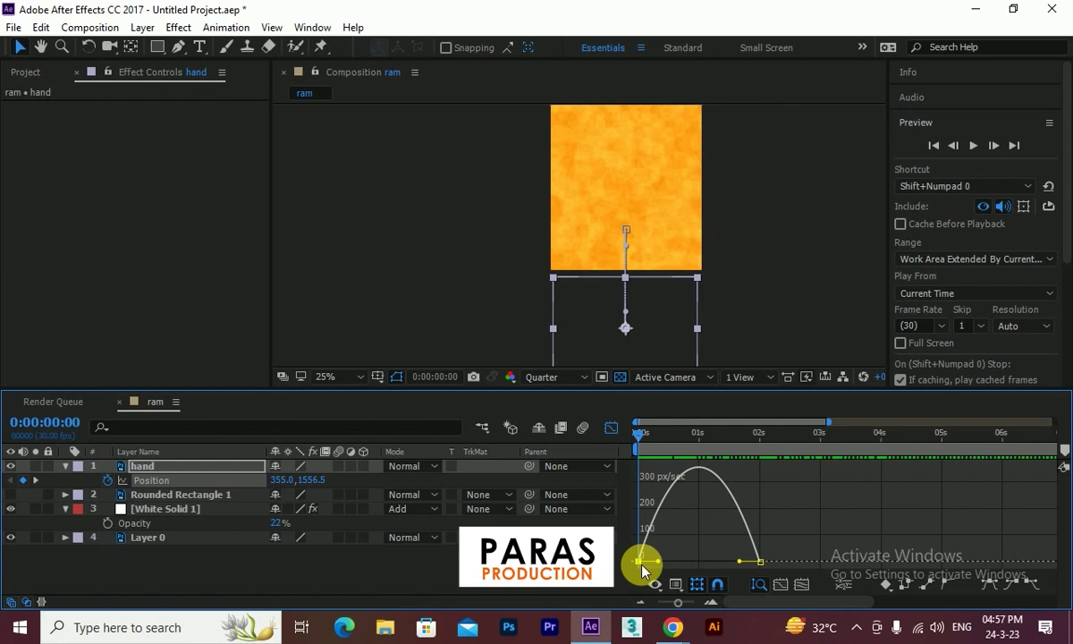
pyautogui.click(660, 561)
pyautogui.moveTo(660, 565); pyautogui.dragTo(637, 562)
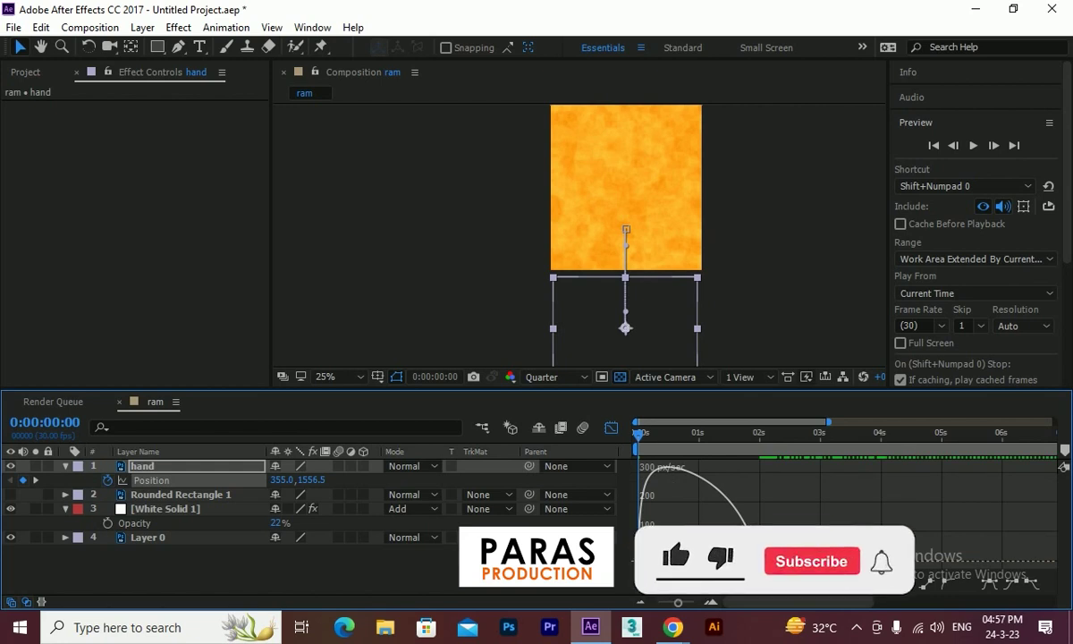
pyautogui.moveTo(637, 562); pyautogui.dragTo(639, 528)
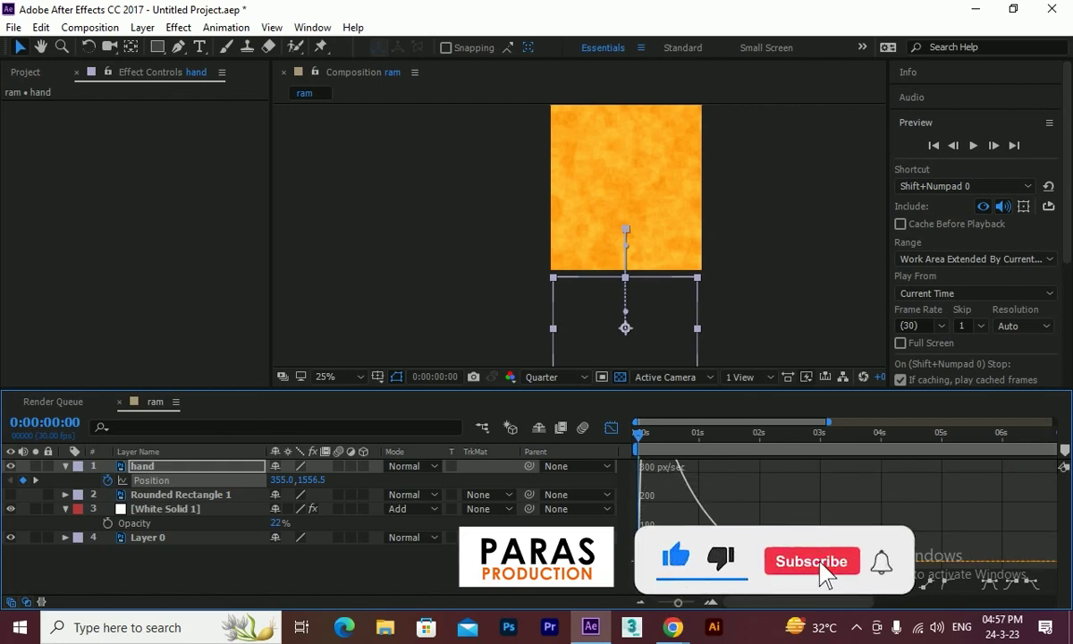
# Step: Preview the hand's rise and reshape its start into a 1000 px/sec ease-out
pyautogui.moveTo(637, 481)
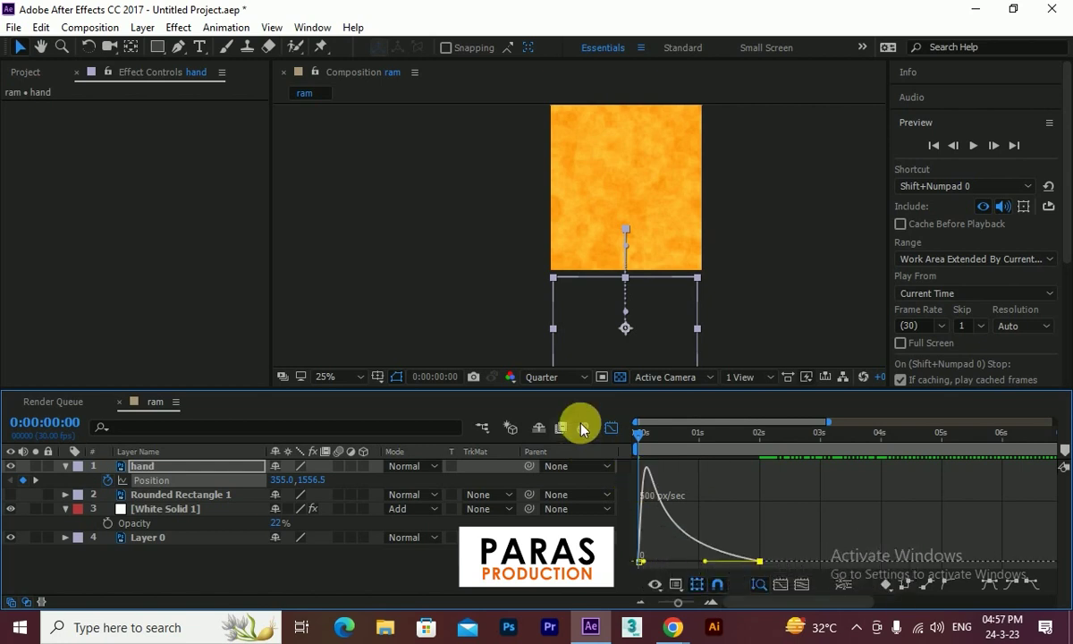
pyautogui.click(974, 147)
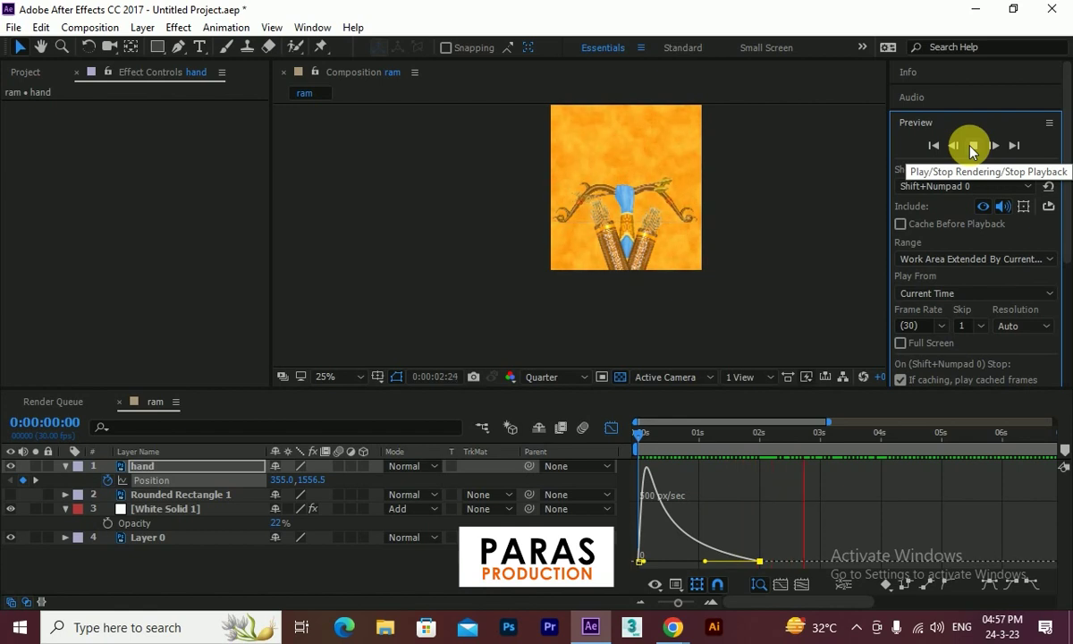
pyautogui.moveTo(651, 433); pyautogui.dragTo(682, 459)
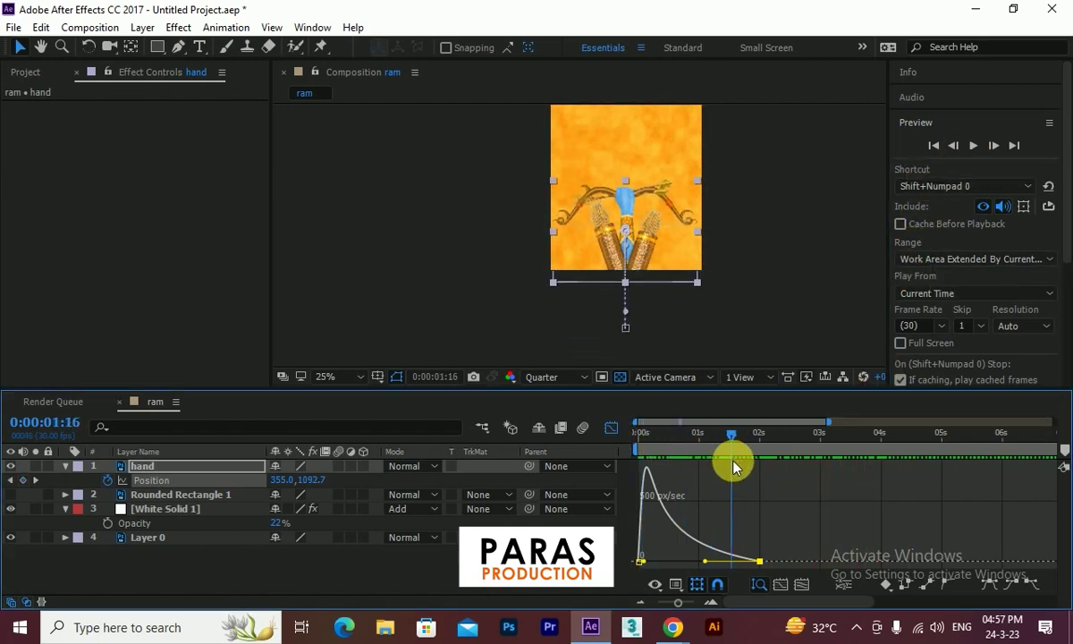
pyautogui.moveTo(683, 459)
pyautogui.mouseDown()
pyautogui.moveTo(768, 465)
pyautogui.moveTo(606, 450)
pyautogui.mouseUp()
pyautogui.moveTo(642, 564)
pyautogui.mouseDown()
pyautogui.moveTo(730, 566)
pyautogui.moveTo(696, 560)
pyautogui.mouseUp()
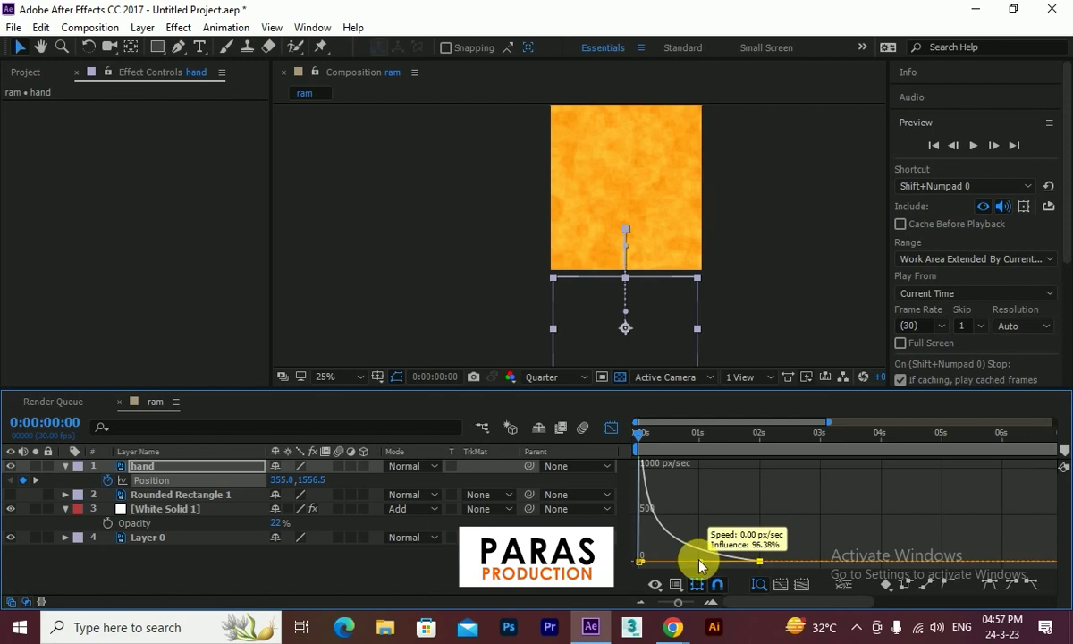
pyautogui.click(973, 145)
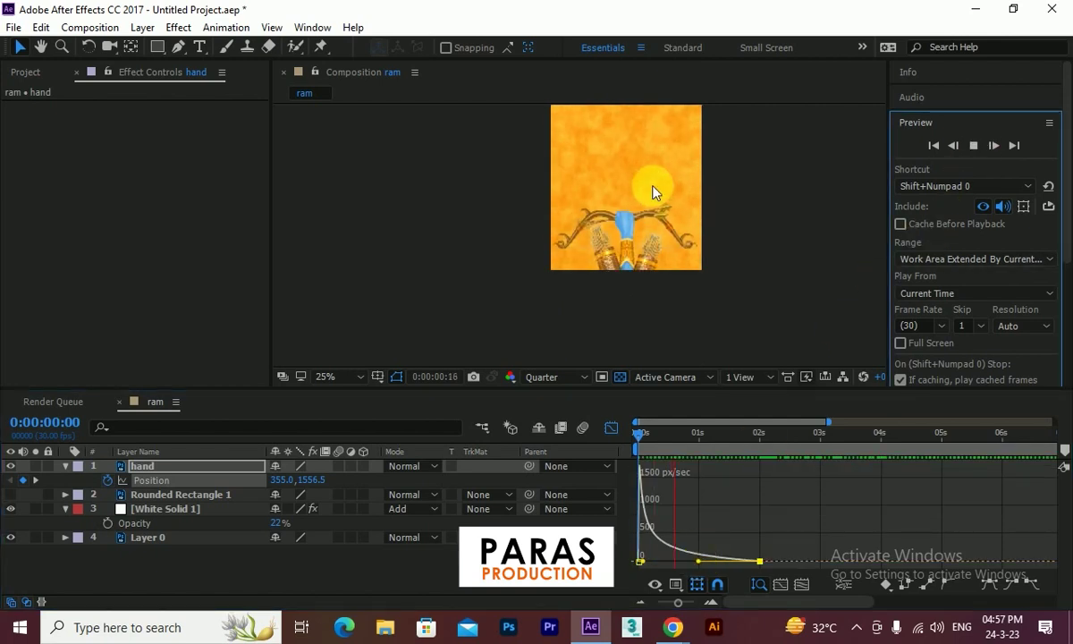
pyautogui.click(612, 431)
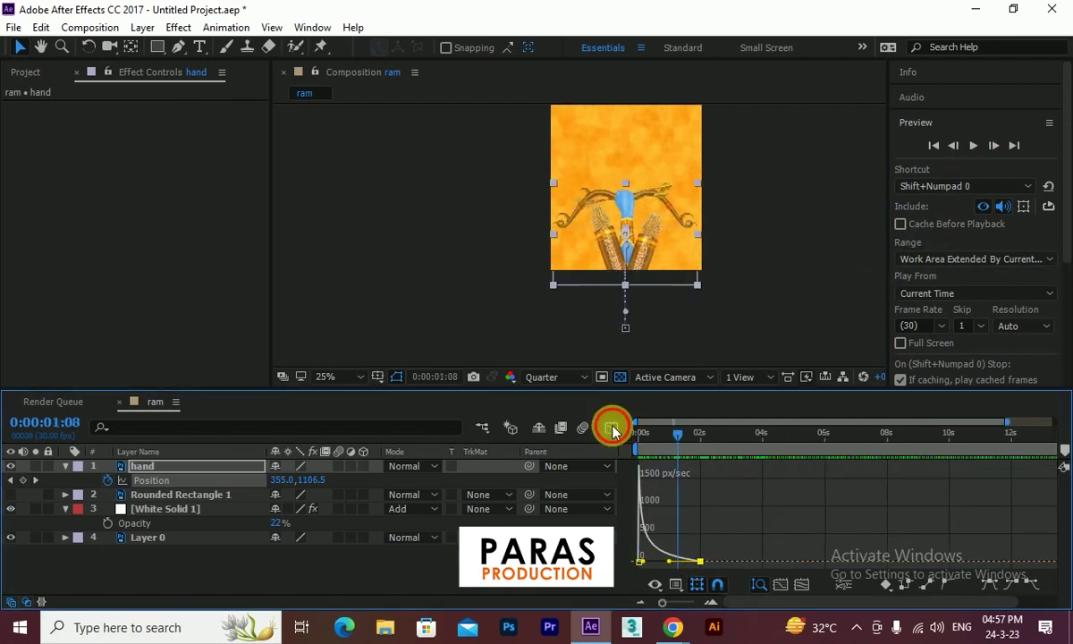
# Step: Leave the speed graph and preview the hand's rise from the start
pyautogui.click(612, 429)
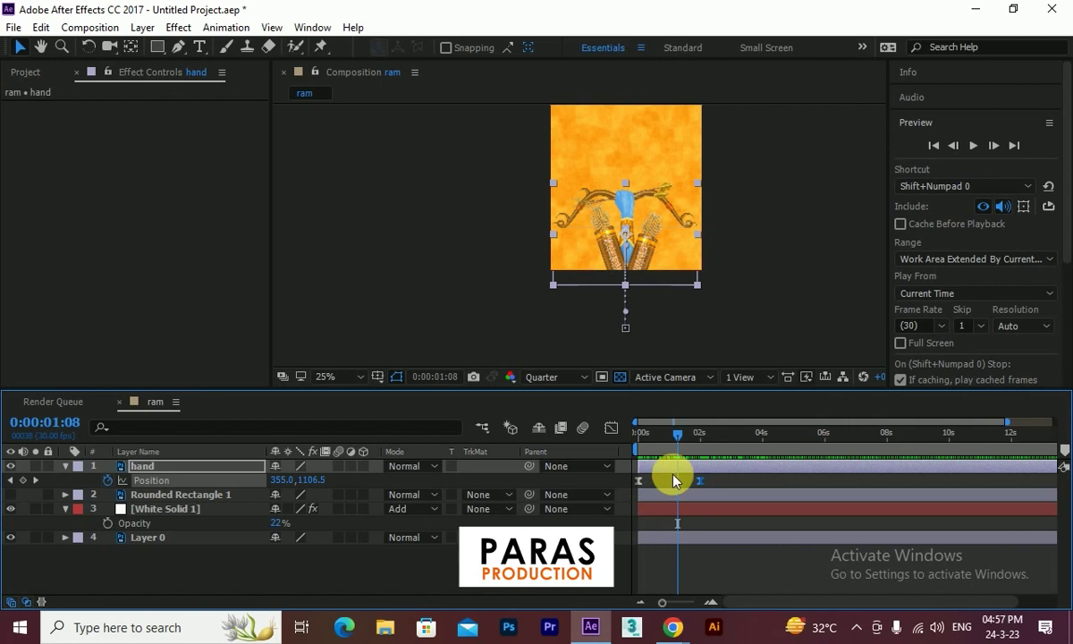
pyautogui.moveTo(678, 433); pyautogui.dragTo(638, 433)
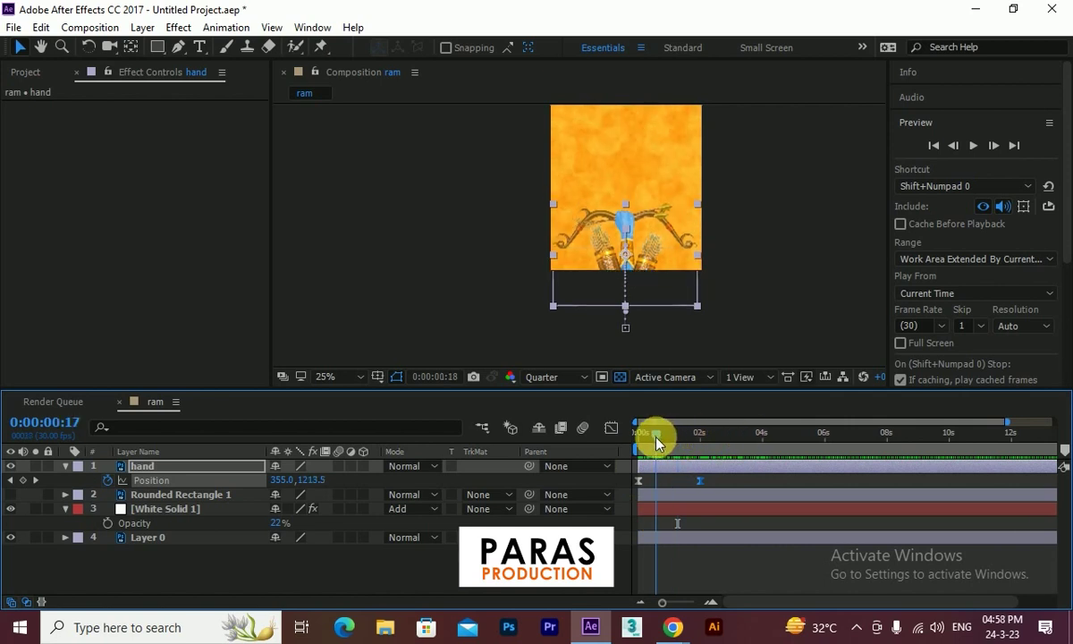
pyautogui.click(974, 145)
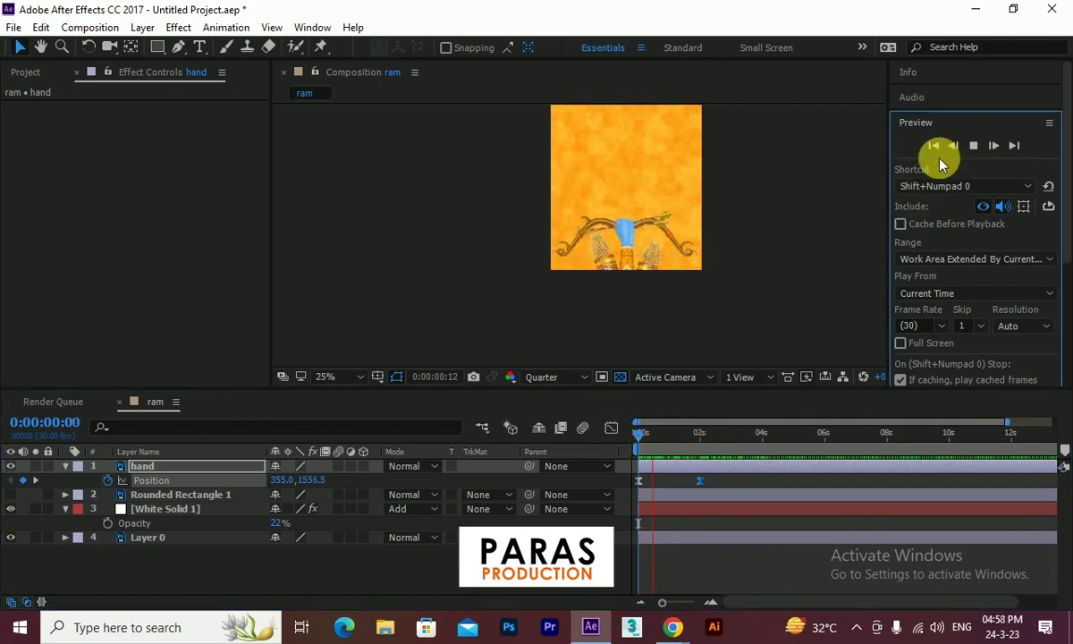
pyautogui.click(973, 146)
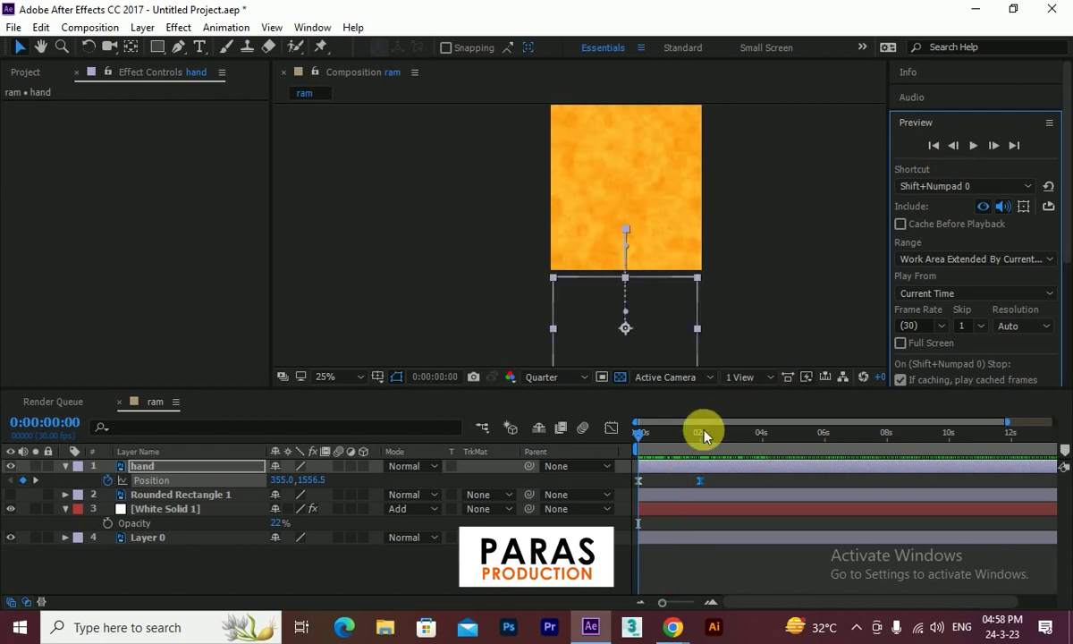
pyautogui.moveTo(636, 435)
pyautogui.mouseDown()
pyautogui.moveTo(684, 459)
pyautogui.moveTo(575, 460)
pyautogui.mouseUp()
# Step: Make Rounded Rectangle 1 visible again and select its layer
pyautogui.click(11, 495)
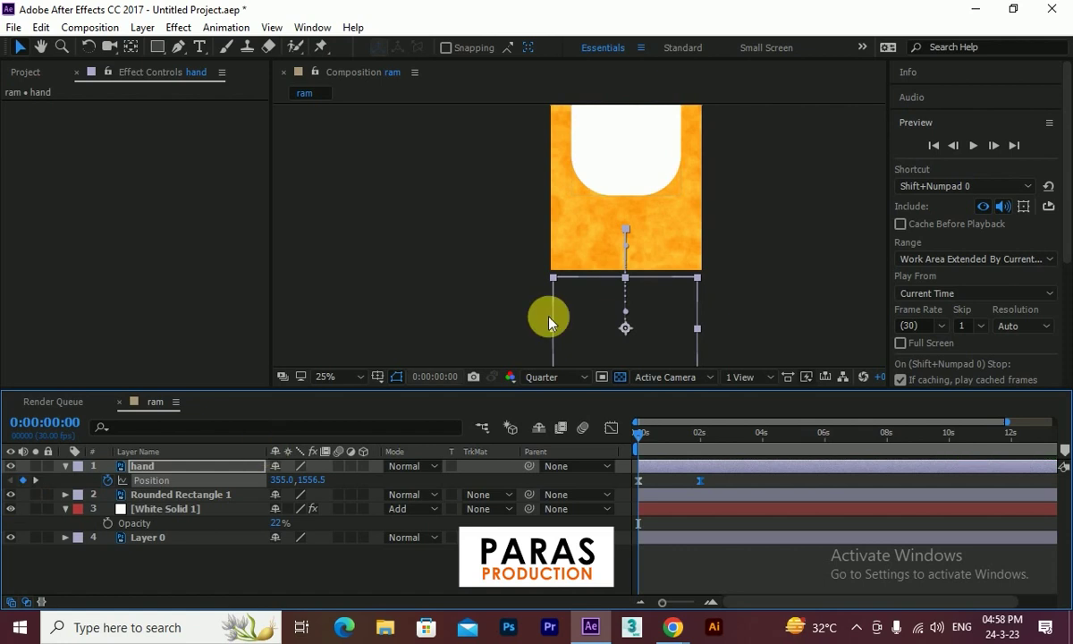
pyautogui.scroll(-1, 595, 264)
pyautogui.click(185, 495)
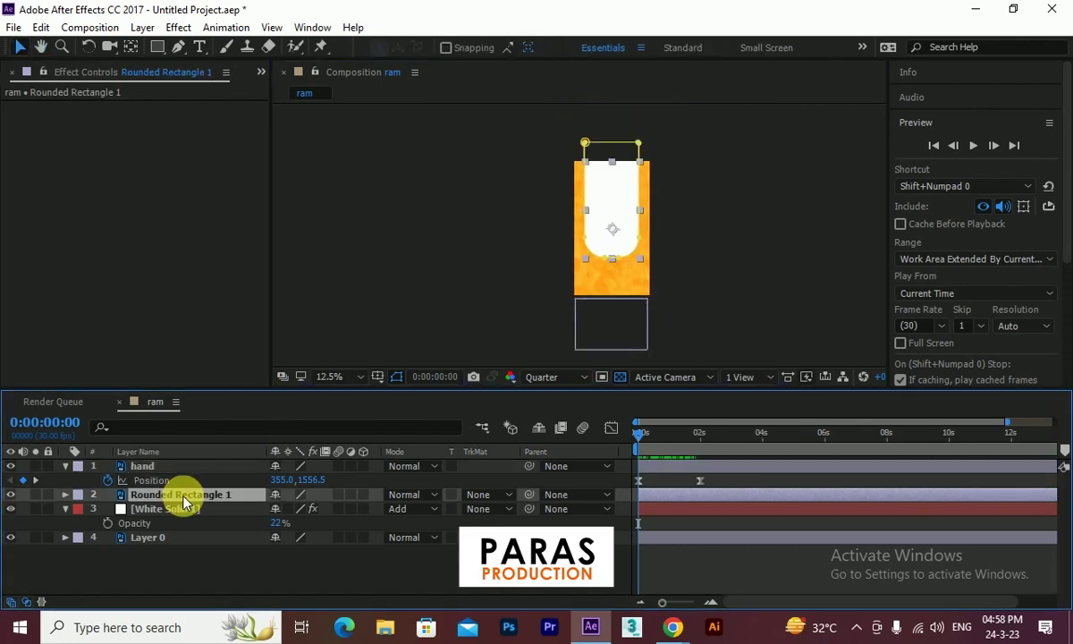
# Step: Keyframe Rounded Rectangle 1's Position from 360, -311 at 0s to 360, 640 at 2s
pyautogui.press('p')
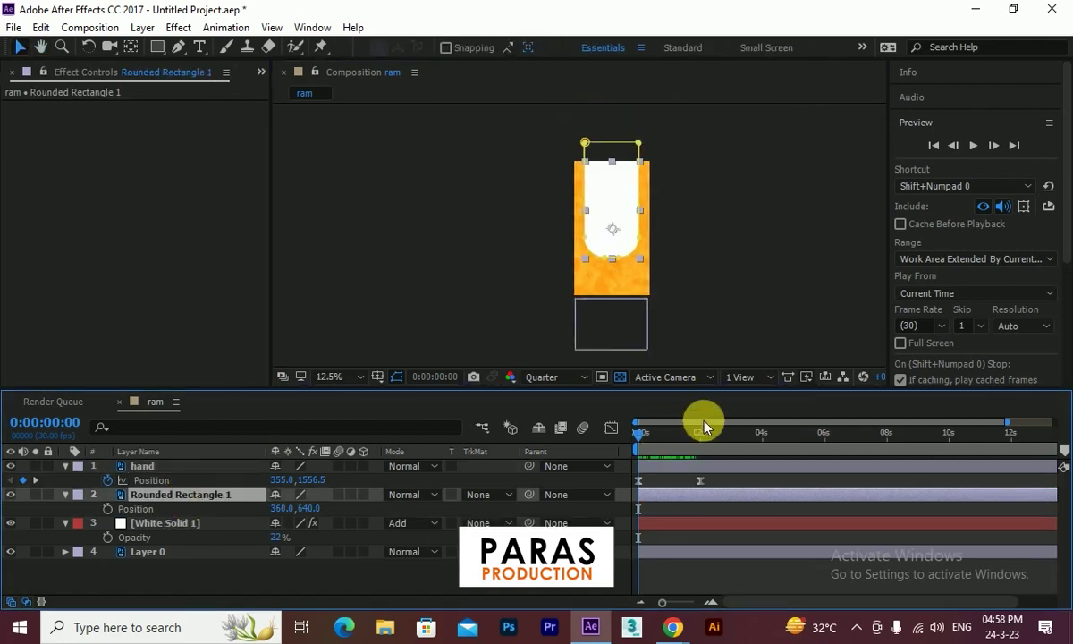
pyautogui.click(108, 509)
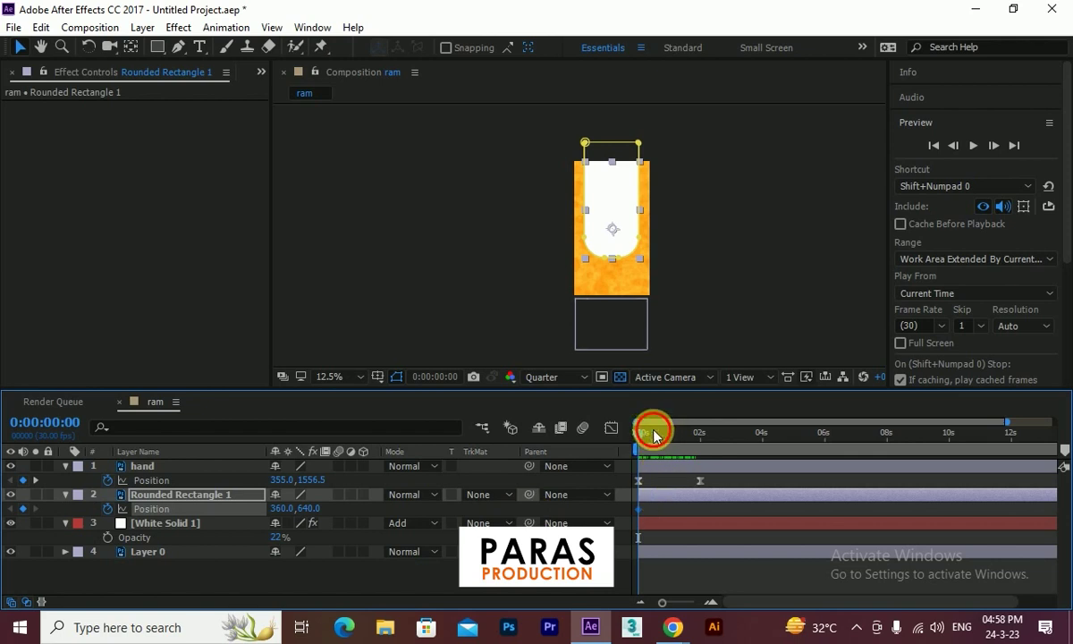
pyautogui.moveTo(644, 436); pyautogui.dragTo(699, 434)
pyautogui.click(23, 509)
pyautogui.moveTo(702, 436); pyautogui.dragTo(577, 456)
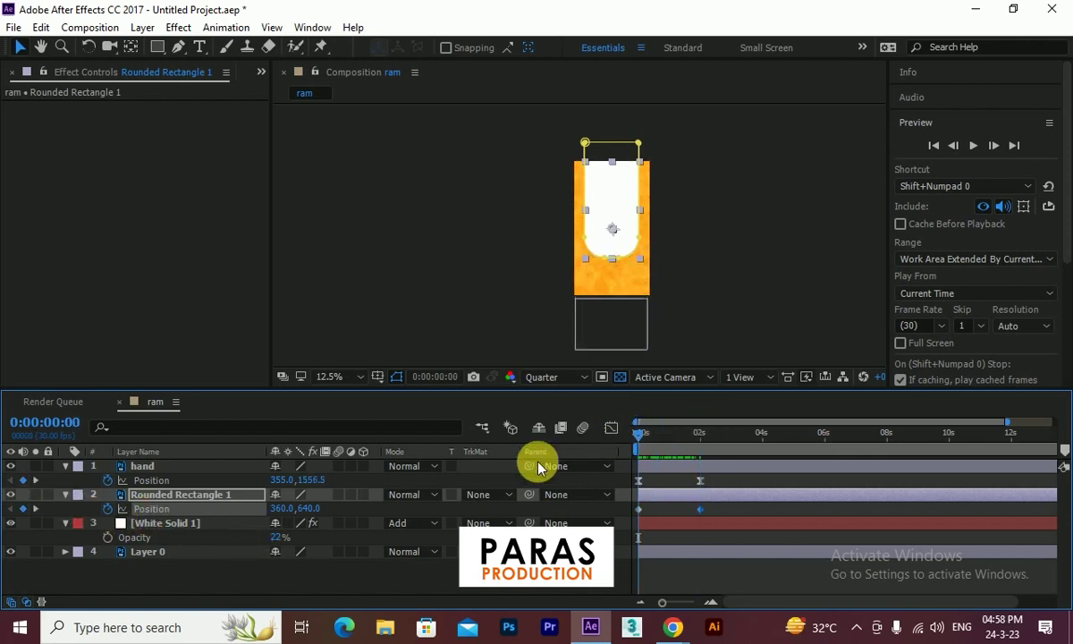
pyautogui.moveTo(308, 508); pyautogui.dragTo(5, 427)
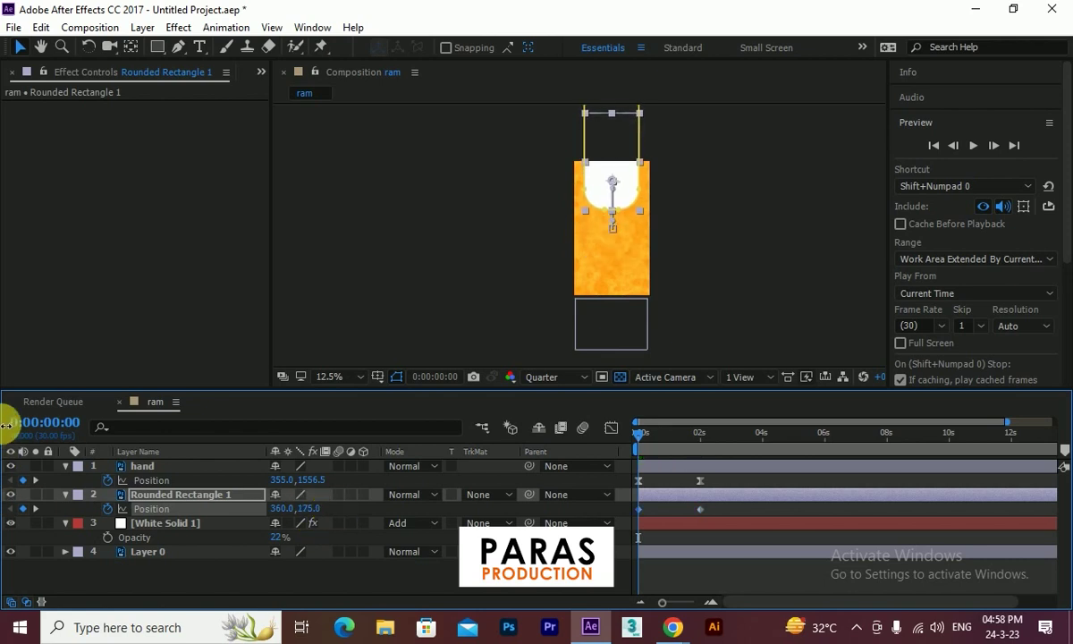
pyautogui.moveTo(308, 508)
pyautogui.mouseDown()
pyautogui.moveTo(5, 484)
pyautogui.moveTo(710, 505)
pyautogui.mouseUp()
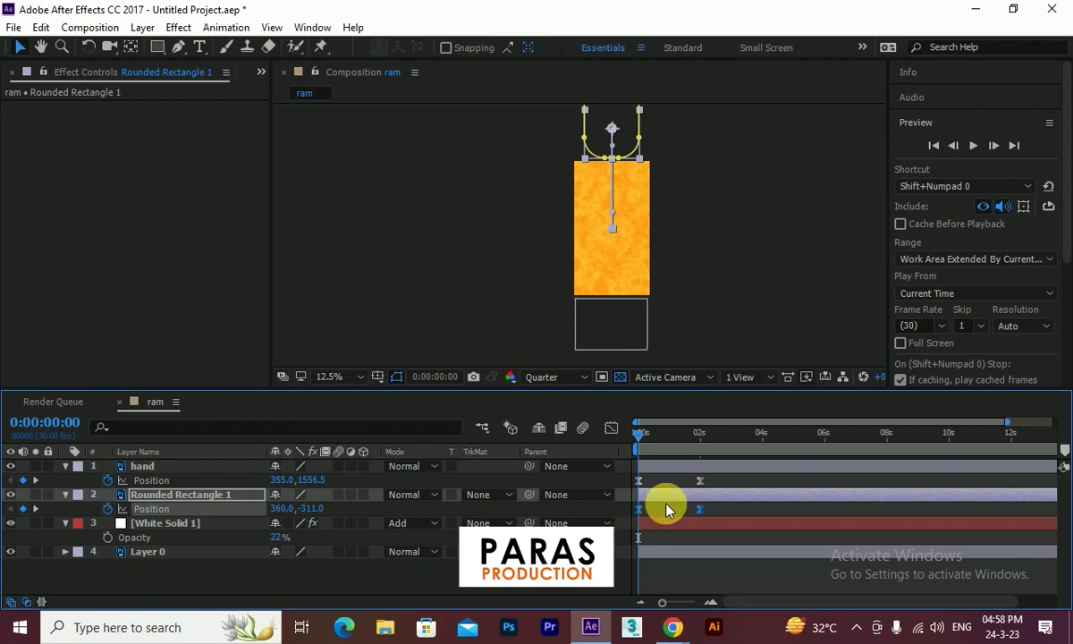
pyautogui.click(612, 428)
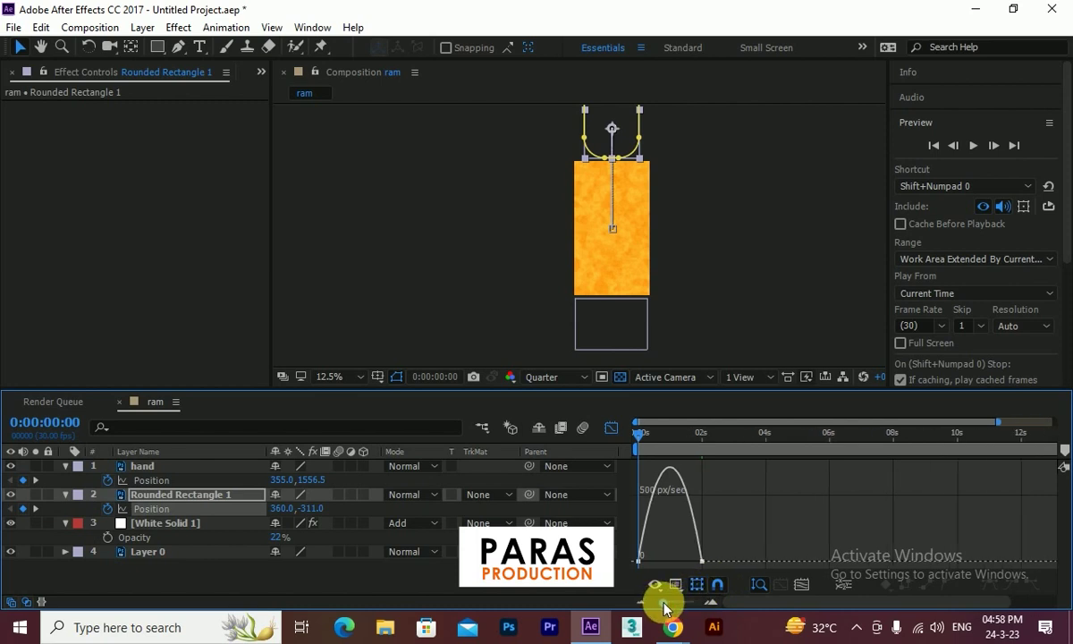
# Step: Shape the rectangle's speed curve to start at full speed and ease gently into place
pyautogui.moveTo(672, 604); pyautogui.dragTo(681, 602)
pyautogui.moveTo(666, 561); pyautogui.dragTo(640, 565)
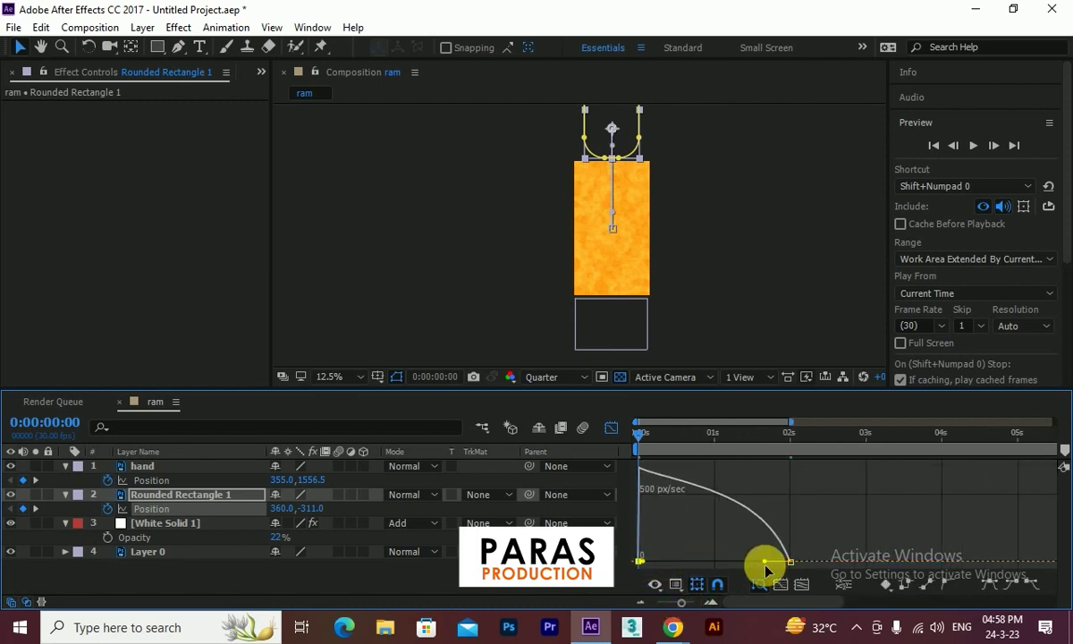
pyautogui.moveTo(767, 563); pyautogui.dragTo(672, 565)
pyautogui.click(612, 428)
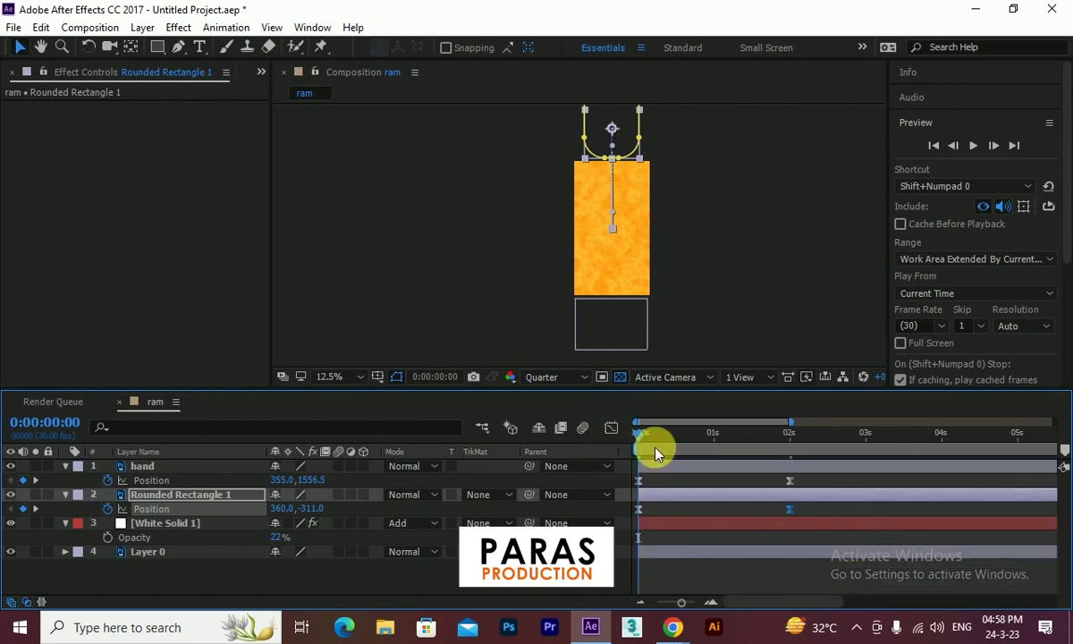
# Step: Preview the rectangle's eased drop, then slide the hand layer about 0.6 seconds later
pyautogui.click(973, 148)
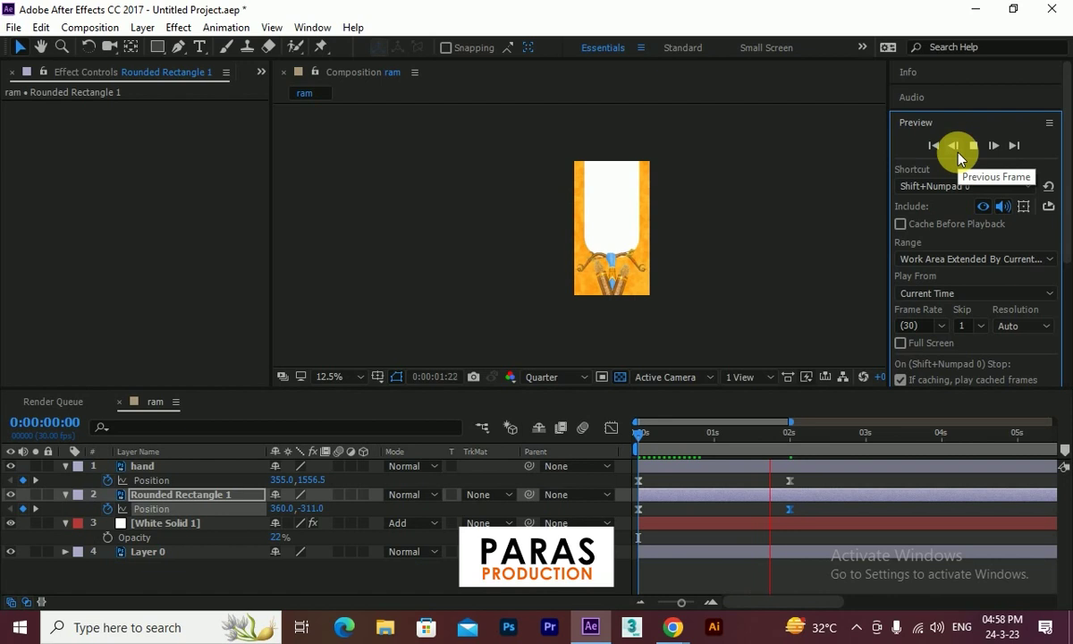
pyautogui.moveTo(702, 436); pyautogui.dragTo(738, 445)
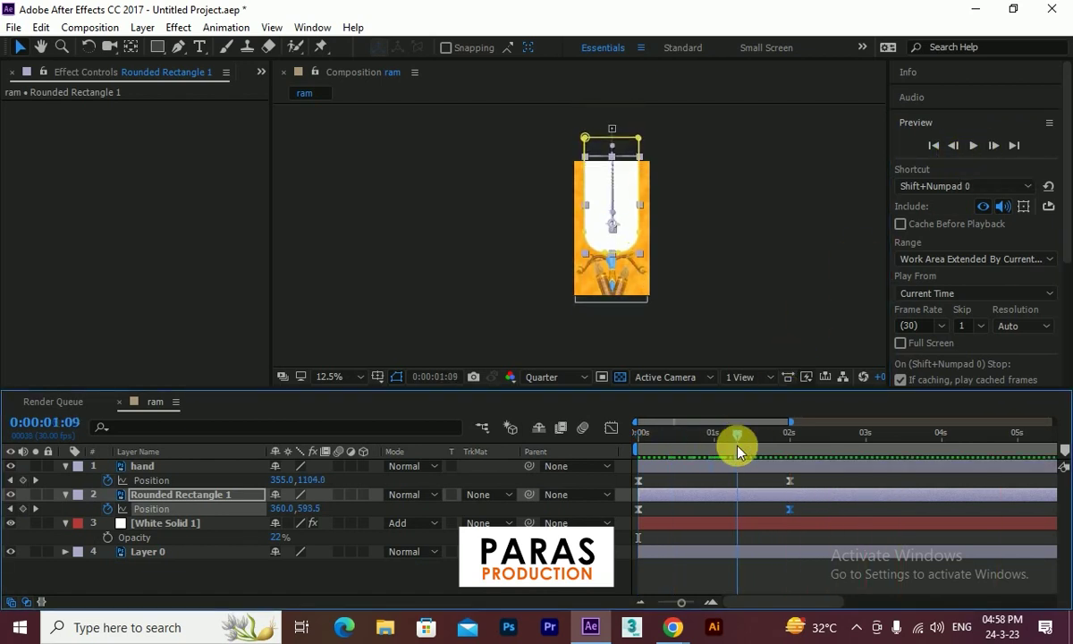
pyautogui.click(138, 467)
pyautogui.moveTo(646, 467)
pyautogui.mouseDown()
pyautogui.moveTo(714, 469)
pyautogui.moveTo(480, 439)
pyautogui.mouseUp()
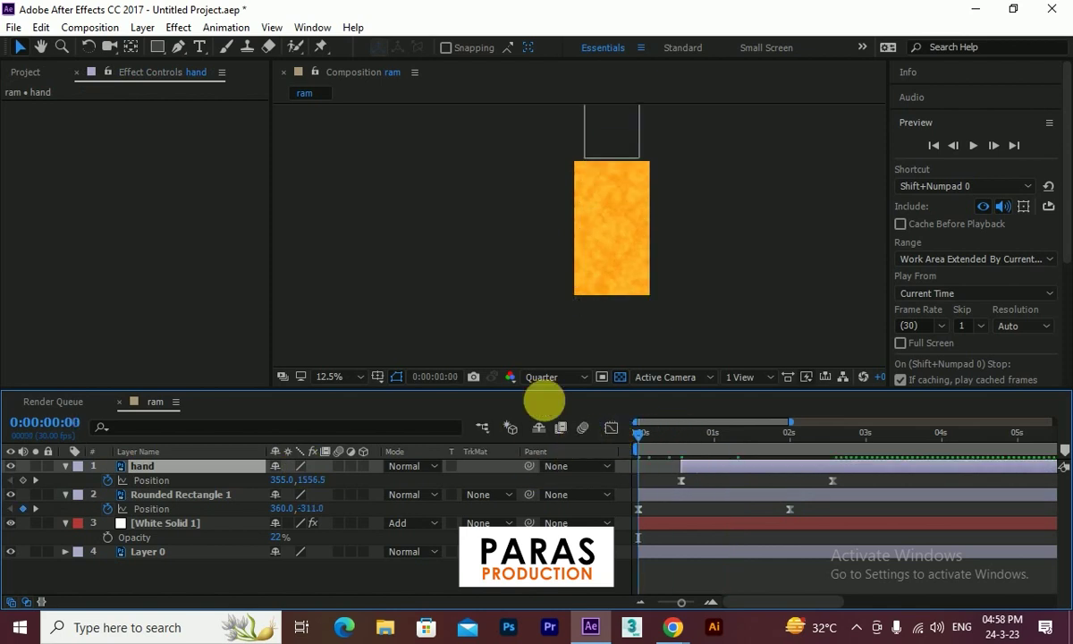
# Step: Preview the delayed hand, then view the end of the drop at 25% with the hand selected
pyautogui.click(973, 145)
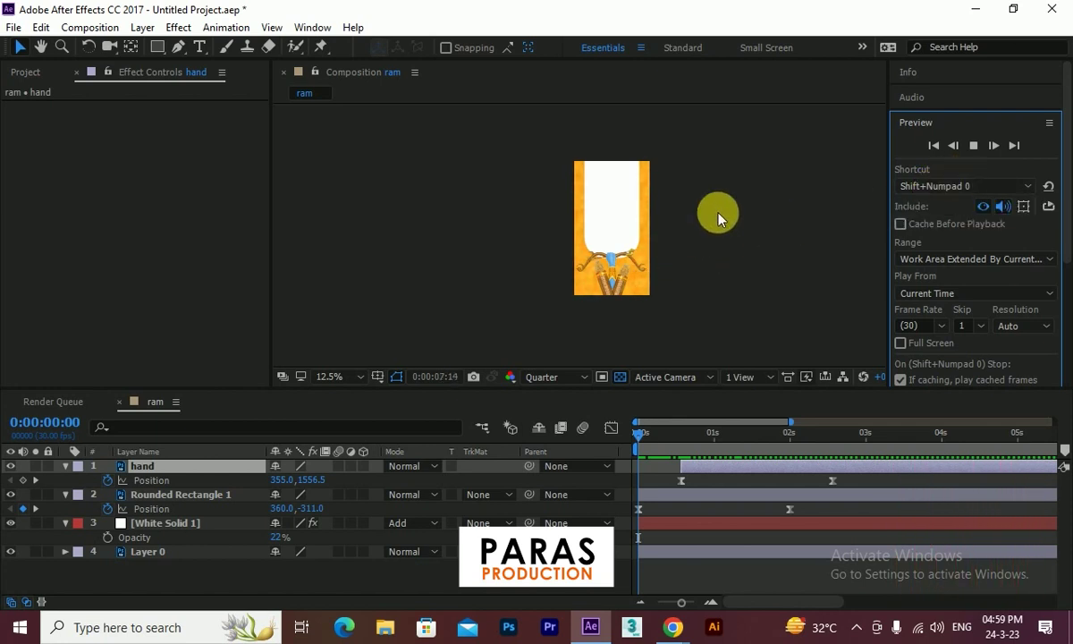
pyautogui.click(975, 147)
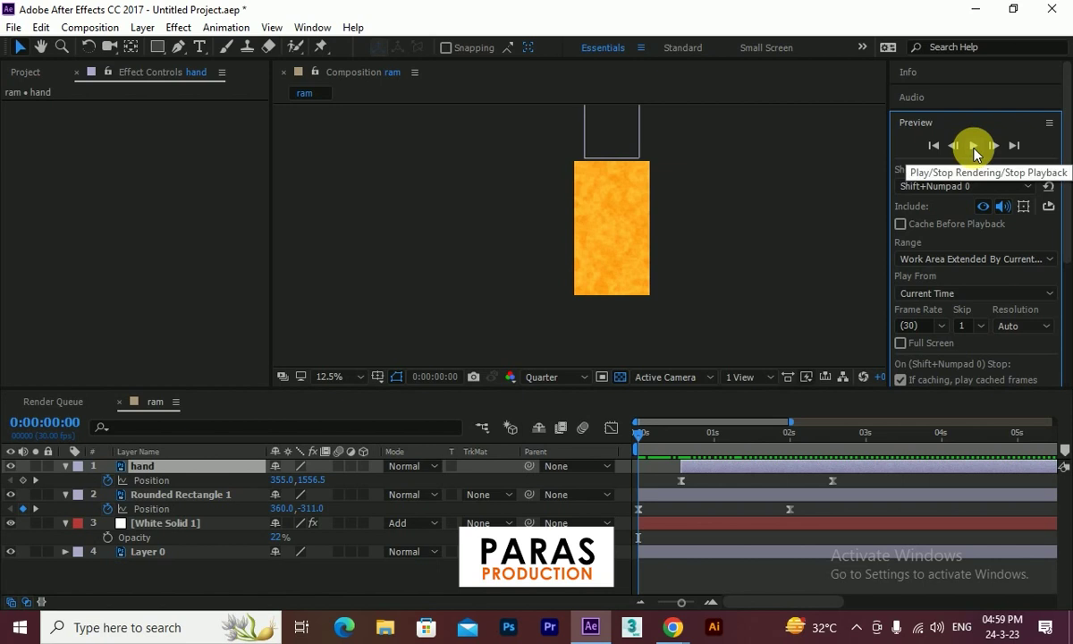
pyautogui.scroll(1, 583, 293)
pyautogui.click(734, 439)
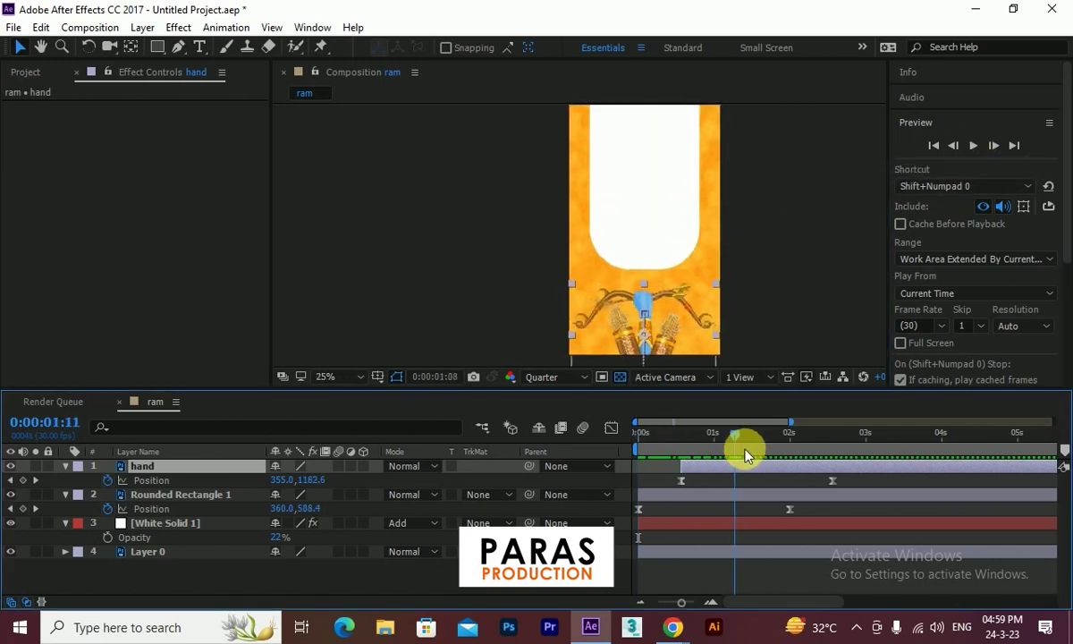
pyautogui.moveTo(741, 457); pyautogui.dragTo(788, 467)
pyautogui.click(704, 245)
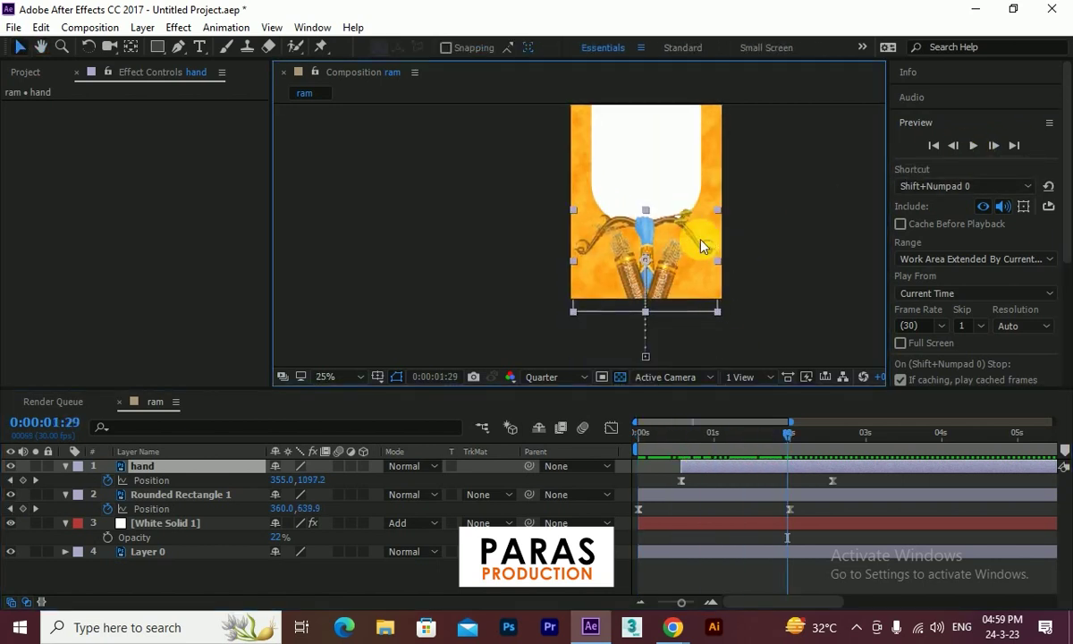
pyautogui.click(197, 551)
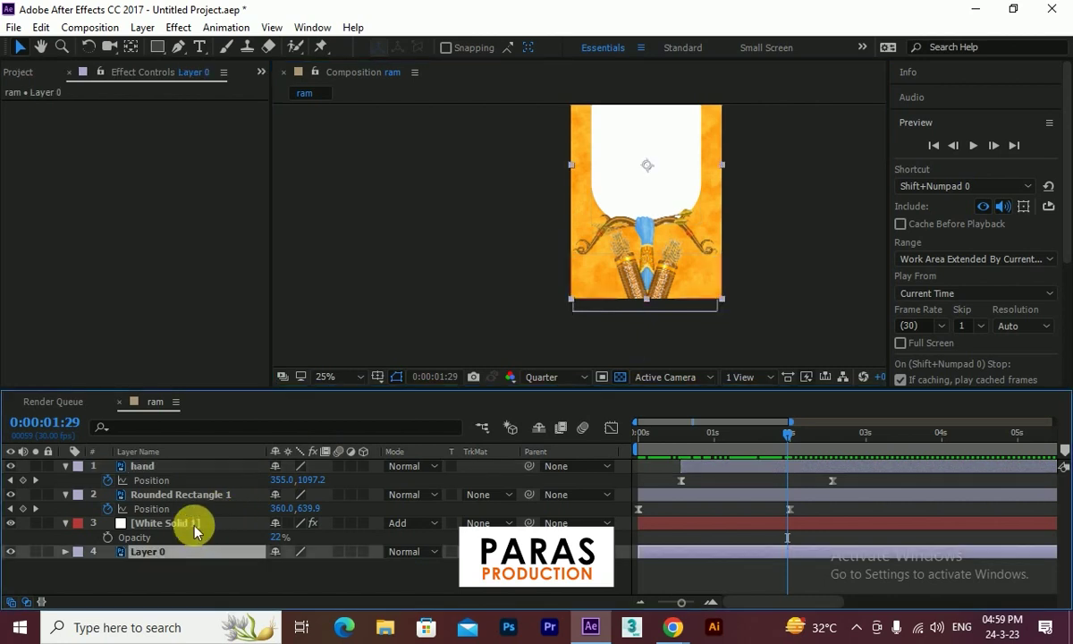
pyautogui.click(187, 470)
# Step: Add a Drop Shadow layer style to the hand and render the preview at full resolution
pyautogui.rightClick(187, 470)
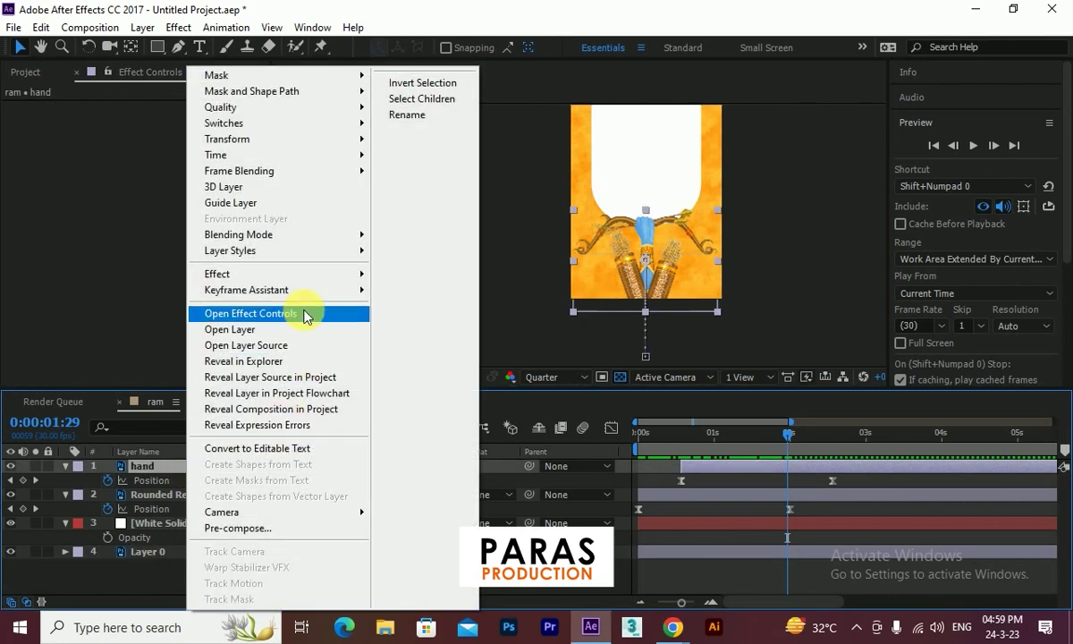
pyautogui.moveTo(313, 257)
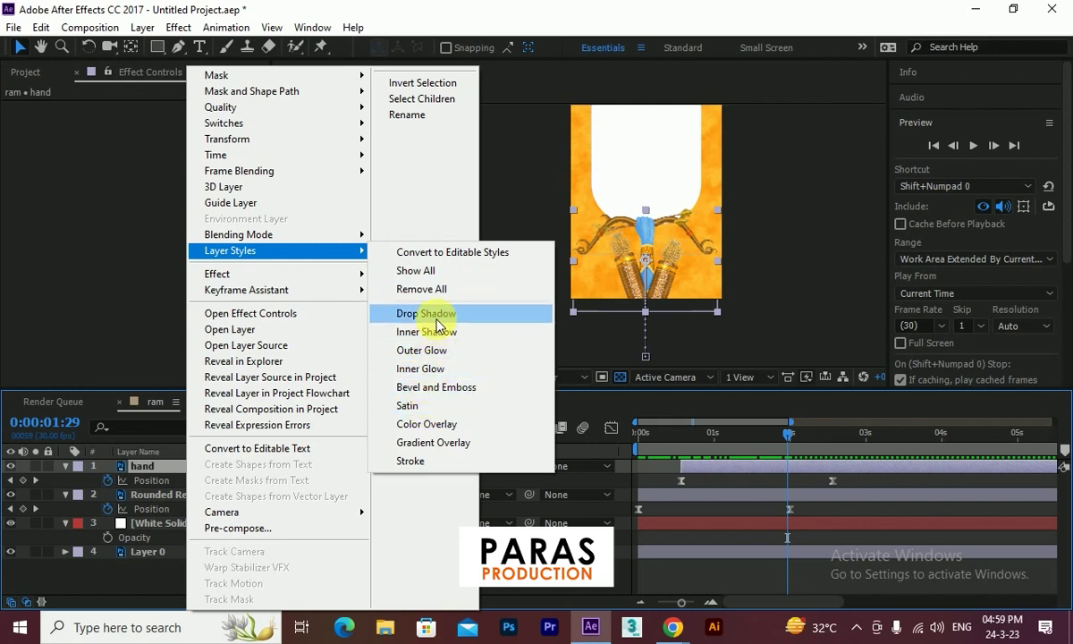
pyautogui.click(437, 316)
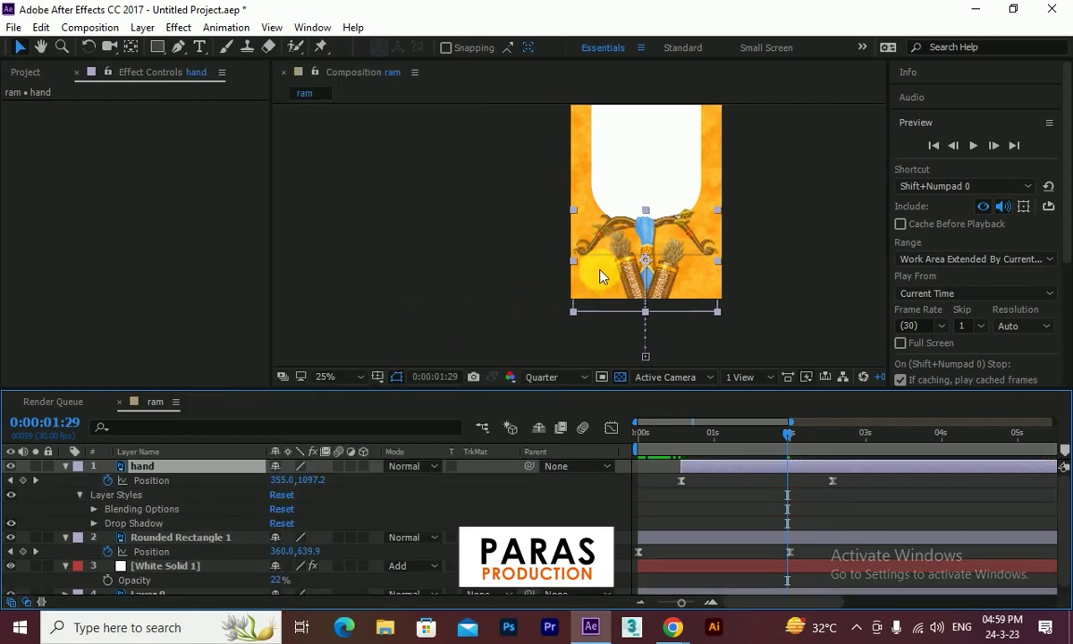
pyautogui.scroll(4, 626, 305)
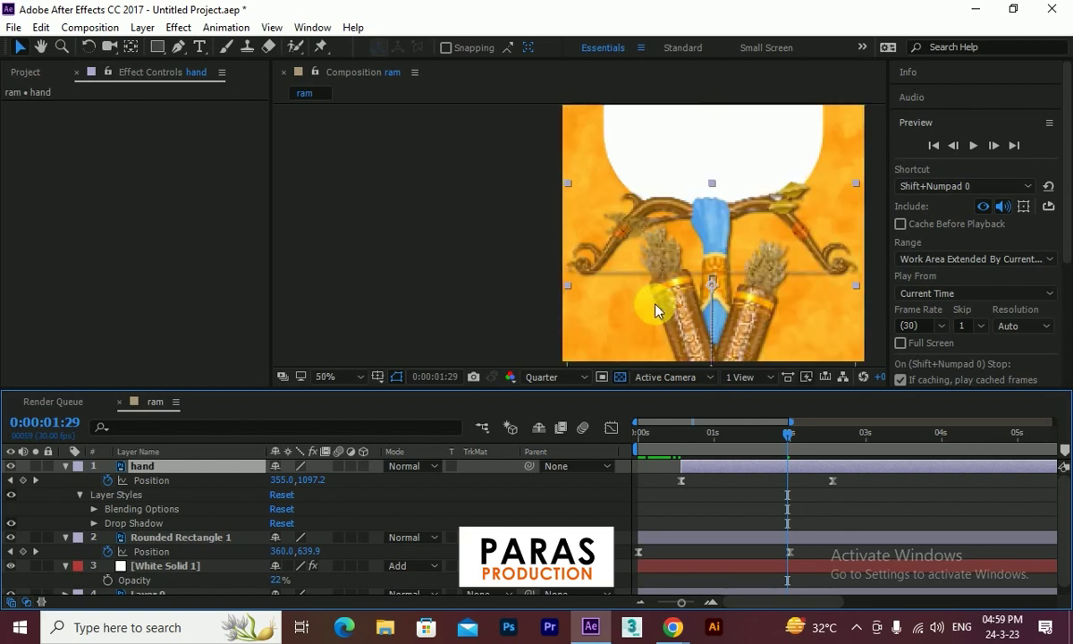
pyautogui.press('v')
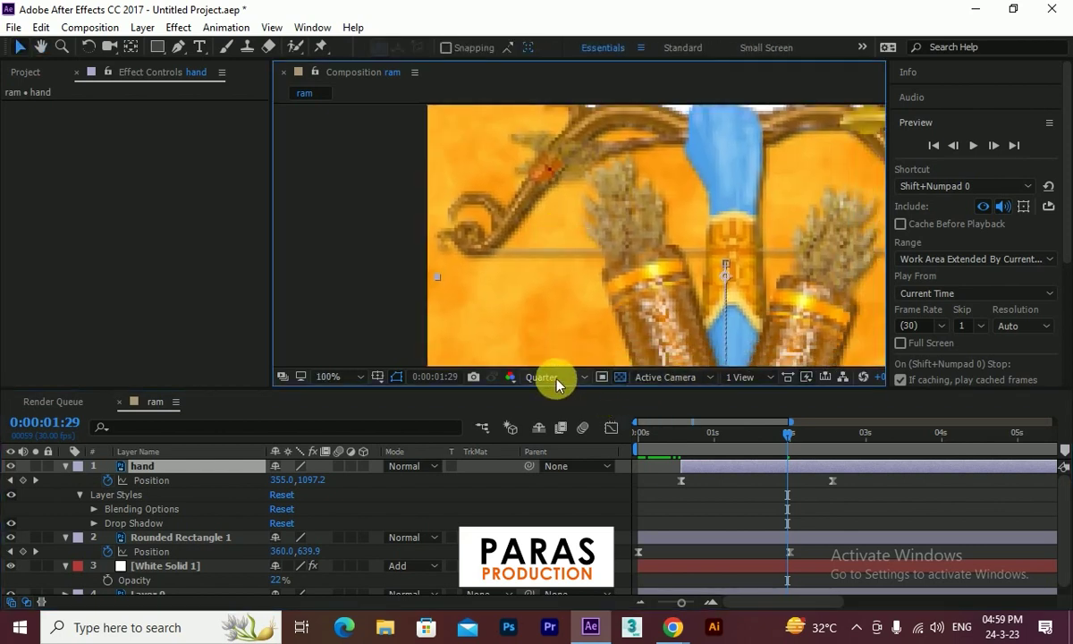
pyautogui.click(554, 378)
pyautogui.click(561, 420)
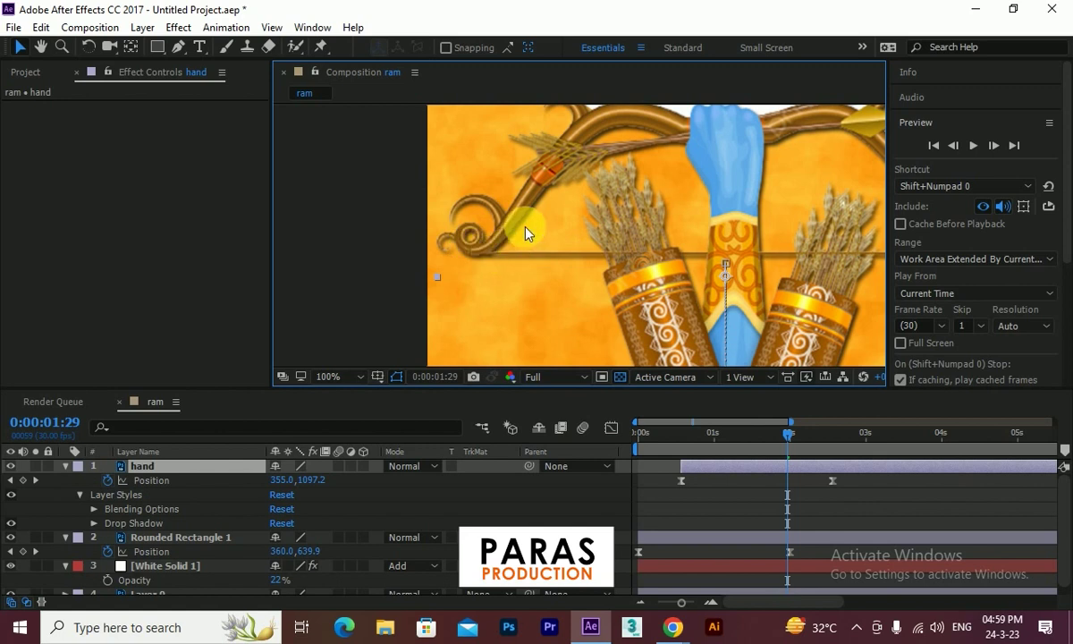
# Step: Set the hand's drop shadow to 42% opacity and size 8.0
pyautogui.click(93, 524)
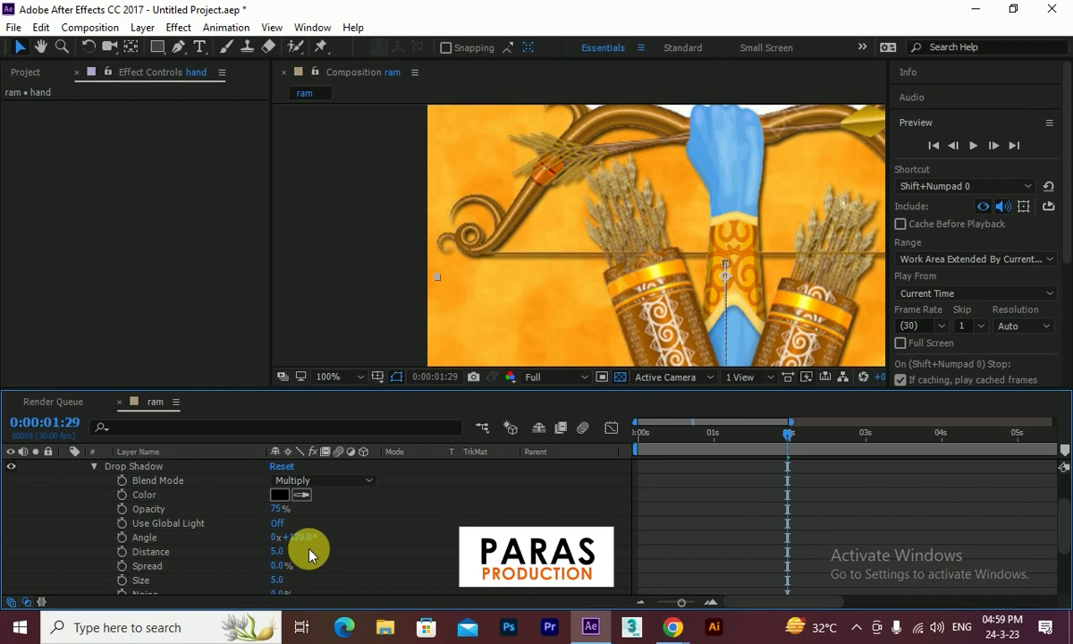
pyautogui.moveTo(275, 509)
pyautogui.mouseDown()
pyautogui.moveTo(255, 516)
pyautogui.moveTo(302, 539)
pyautogui.mouseUp()
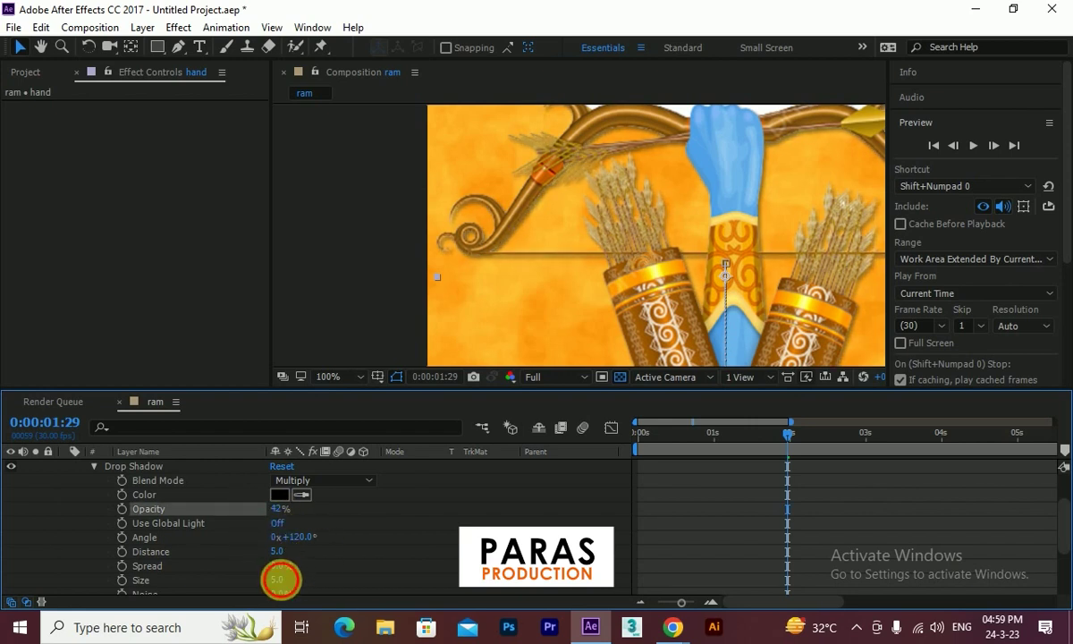
pyautogui.moveTo(284, 585); pyautogui.dragTo(288, 579)
pyautogui.press(',')
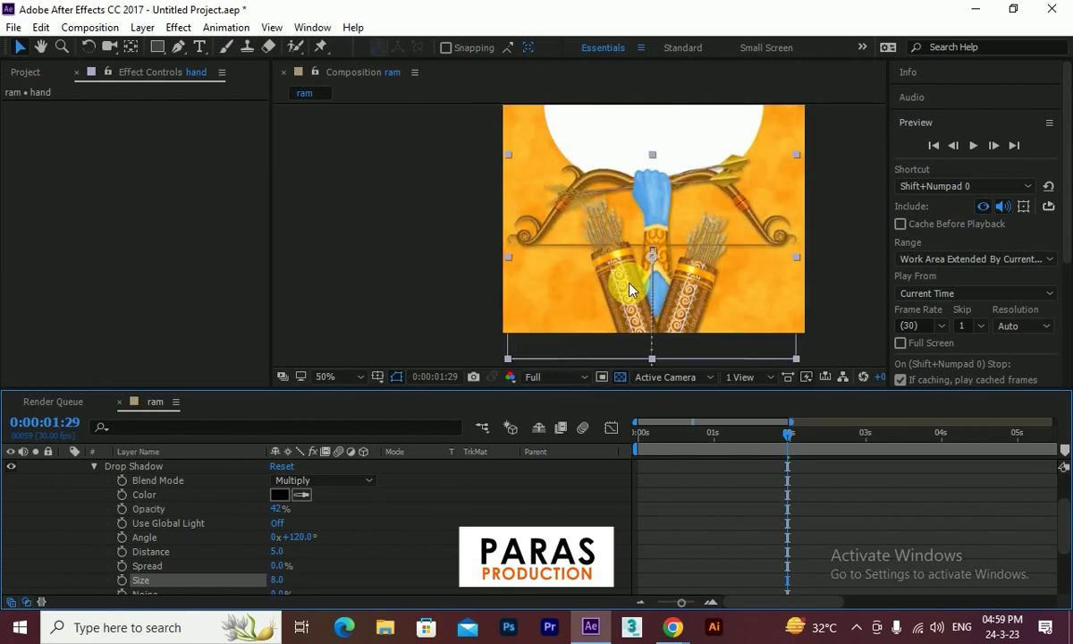
pyautogui.scroll(2, 75, 504)
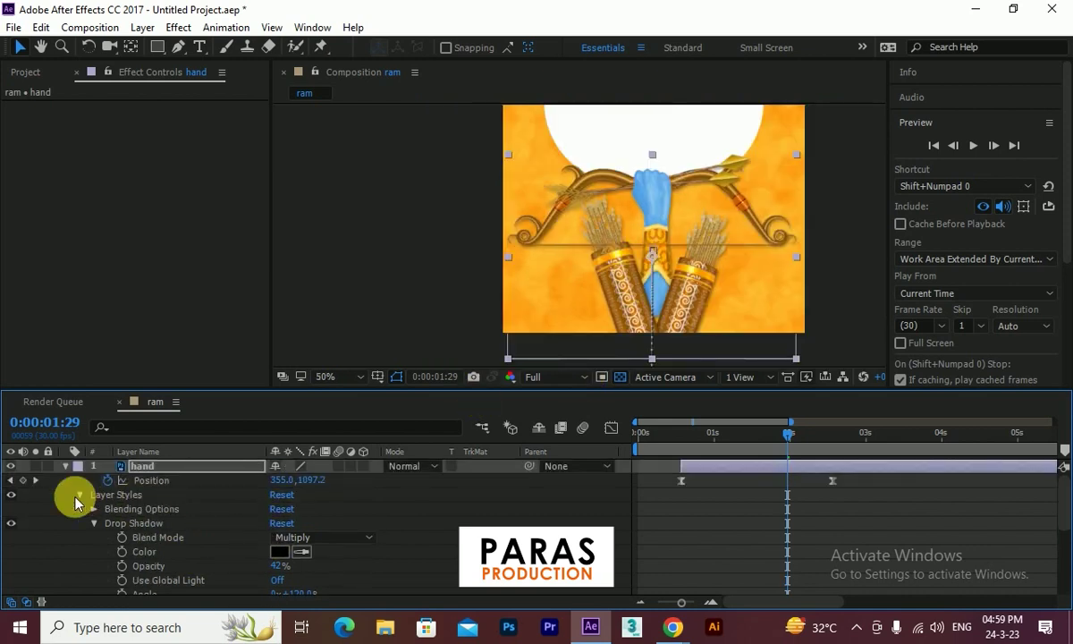
pyautogui.click(65, 466)
pyautogui.click(184, 484)
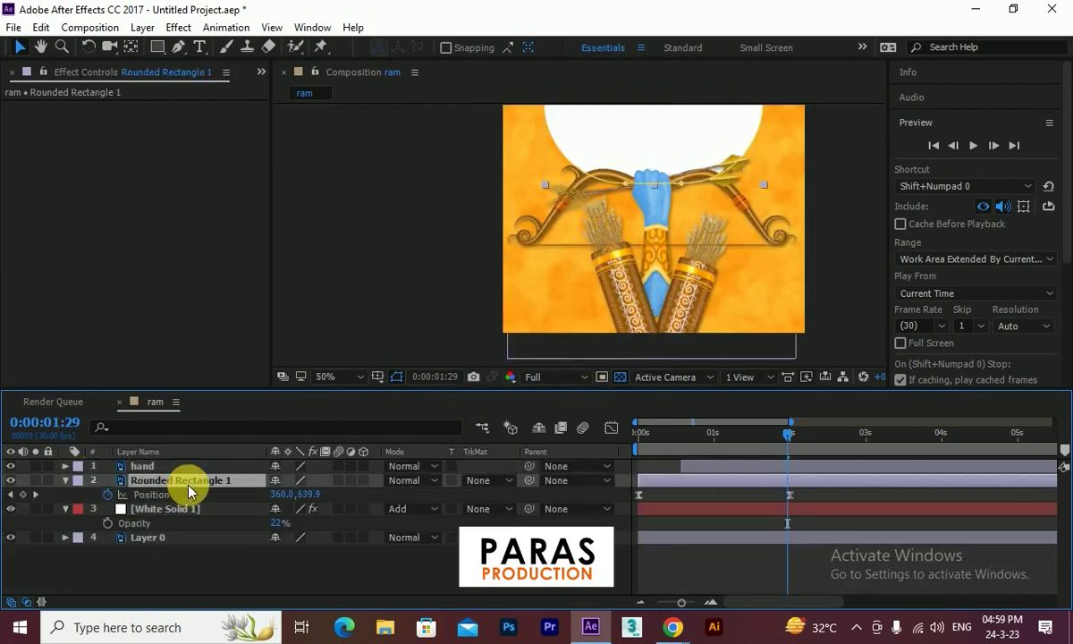
# Step: Give Rounded Rectangle 1 a Drop Shadow with Distance 0 and Size 25
pyautogui.rightClick(187, 490)
pyautogui.moveTo(353, 250)
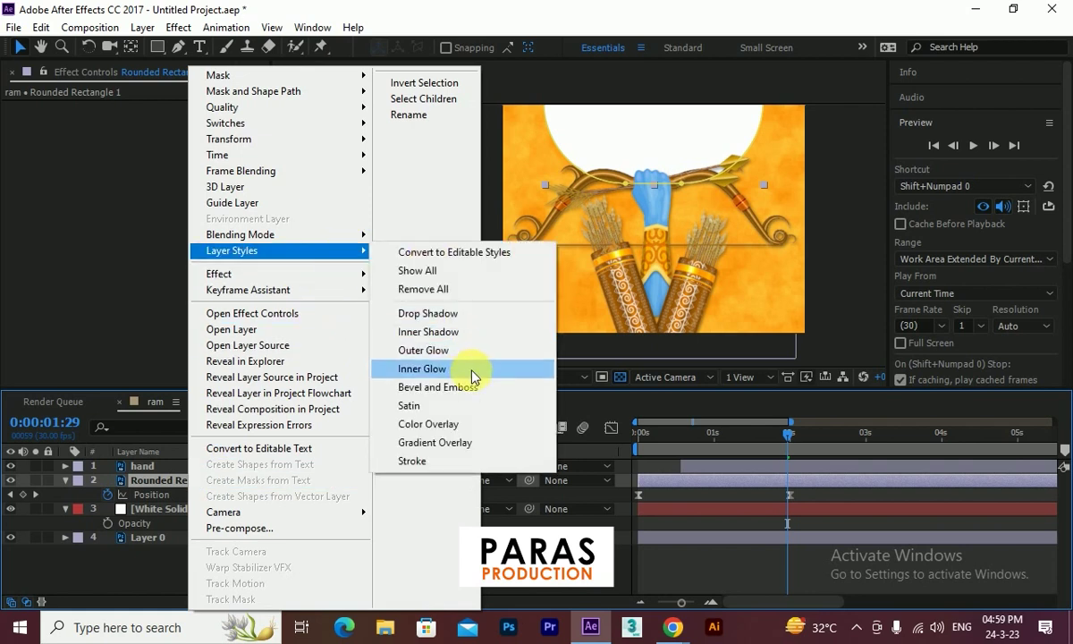
pyautogui.click(474, 315)
pyautogui.moveTo(618, 245); pyautogui.dragTo(588, 376)
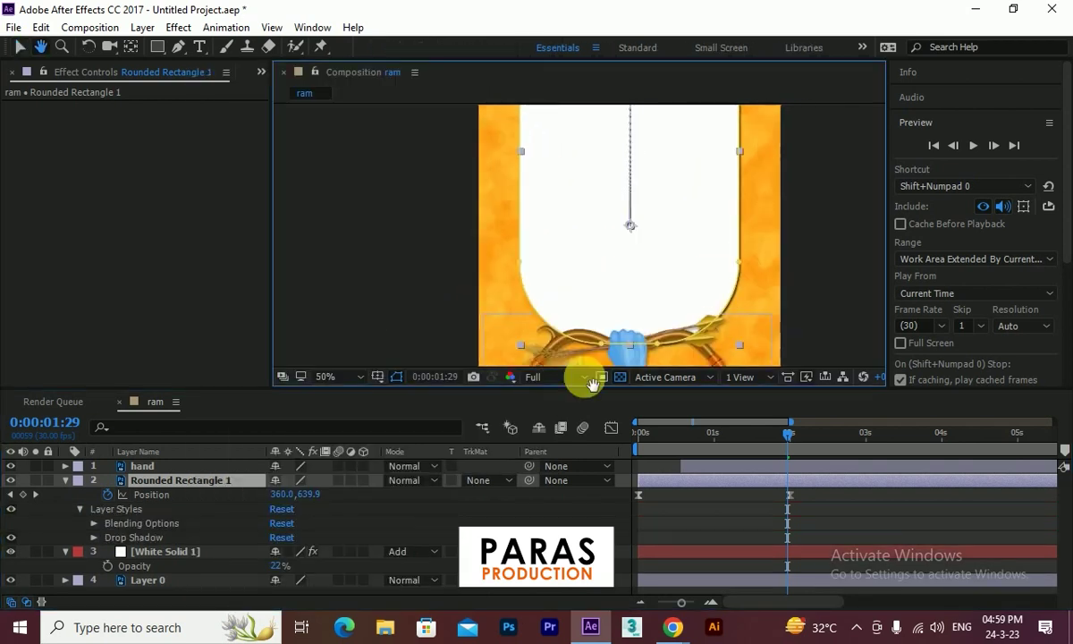
pyautogui.click(94, 538)
pyautogui.scroll(-2, 179, 542)
pyautogui.scroll(-2, 268, 546)
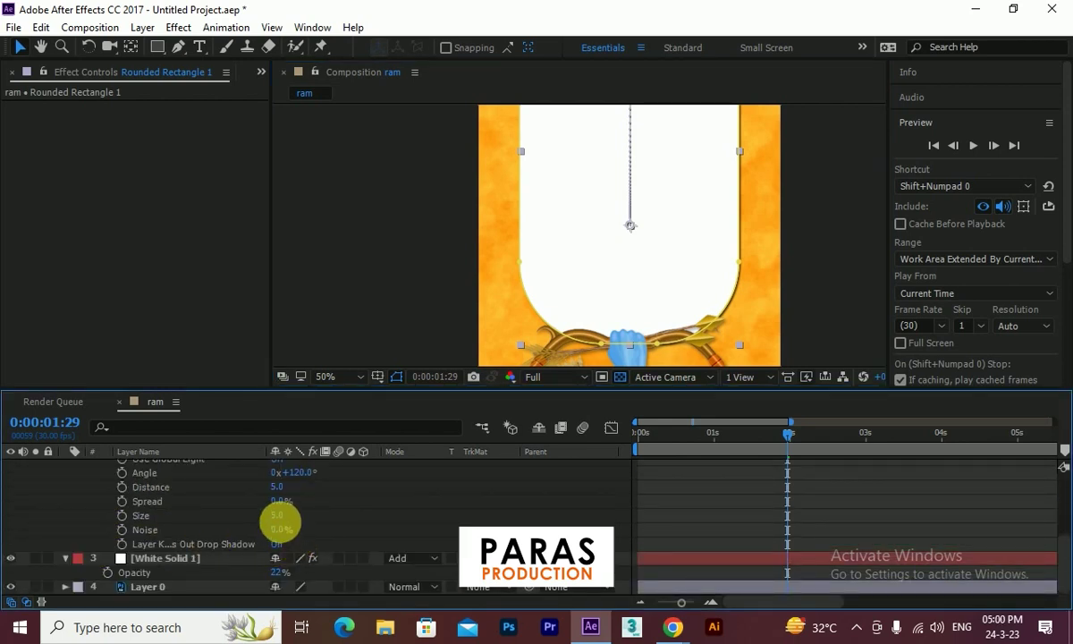
pyautogui.moveTo(276, 488); pyautogui.dragTo(211, 492)
pyautogui.moveTo(282, 516); pyautogui.dragTo(299, 514)
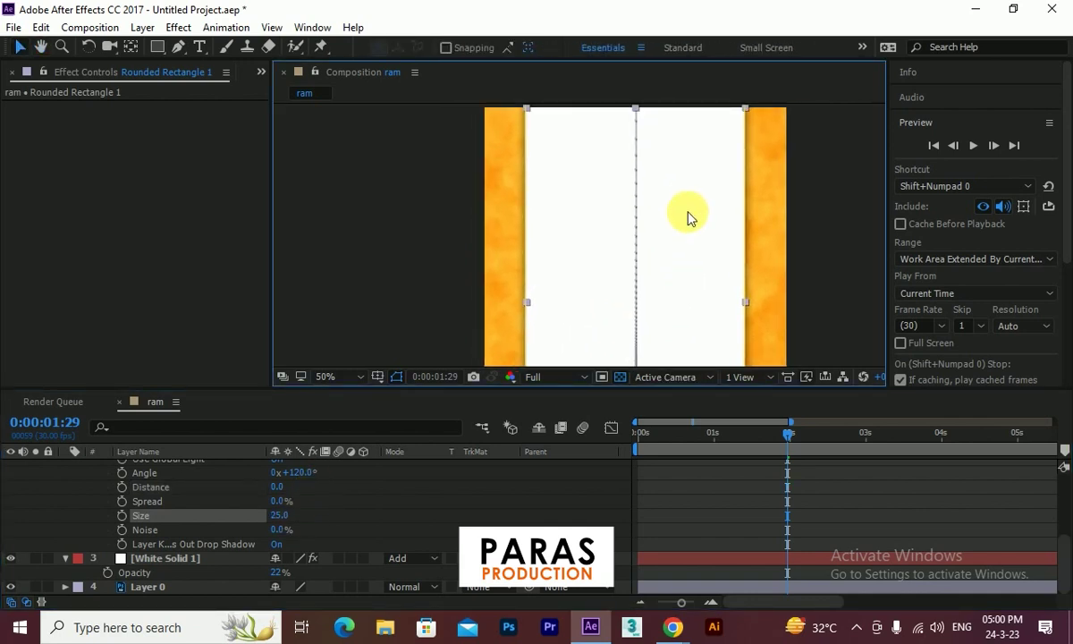
# Step: Zoom out and play the animation from the start to review it
pyautogui.press(',')
pyautogui.press(',')
pyautogui.press(',')
pyautogui.press('Home')
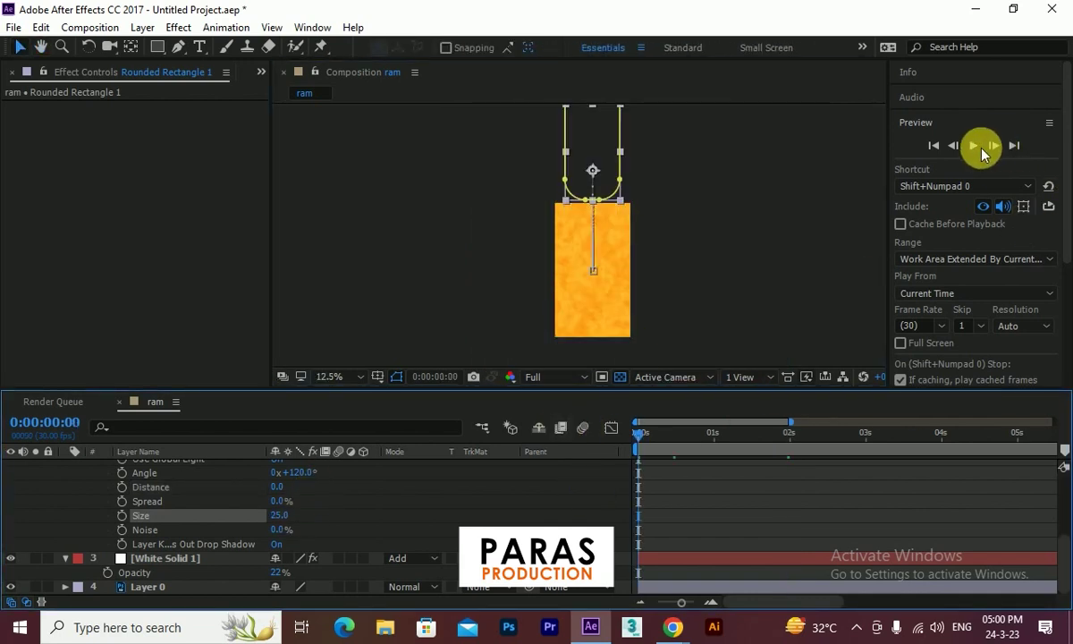
pyautogui.click(974, 145)
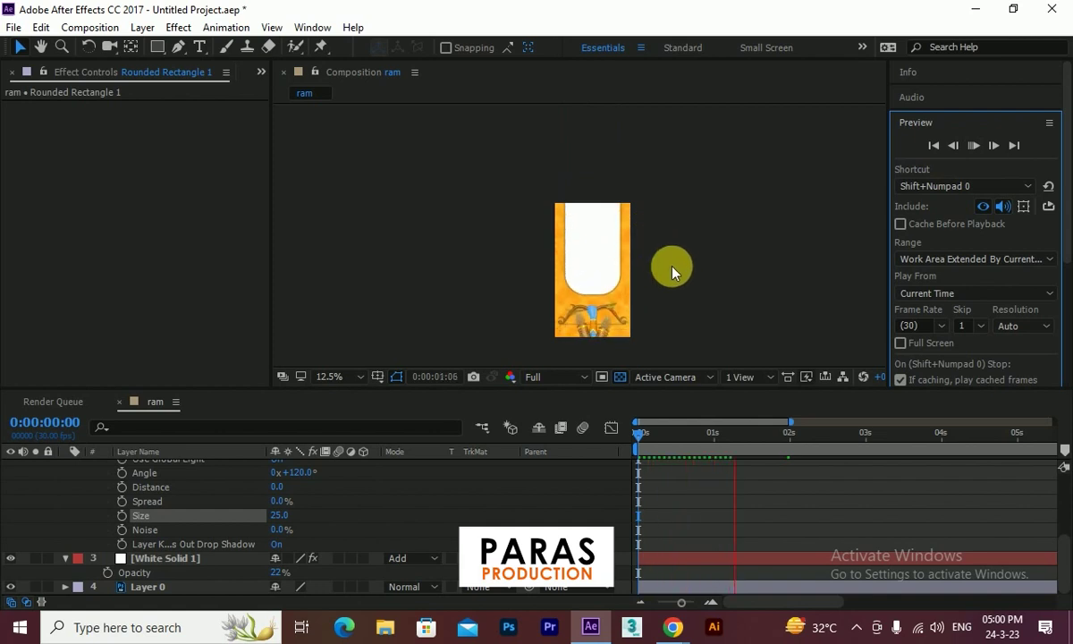
pyautogui.press('space')
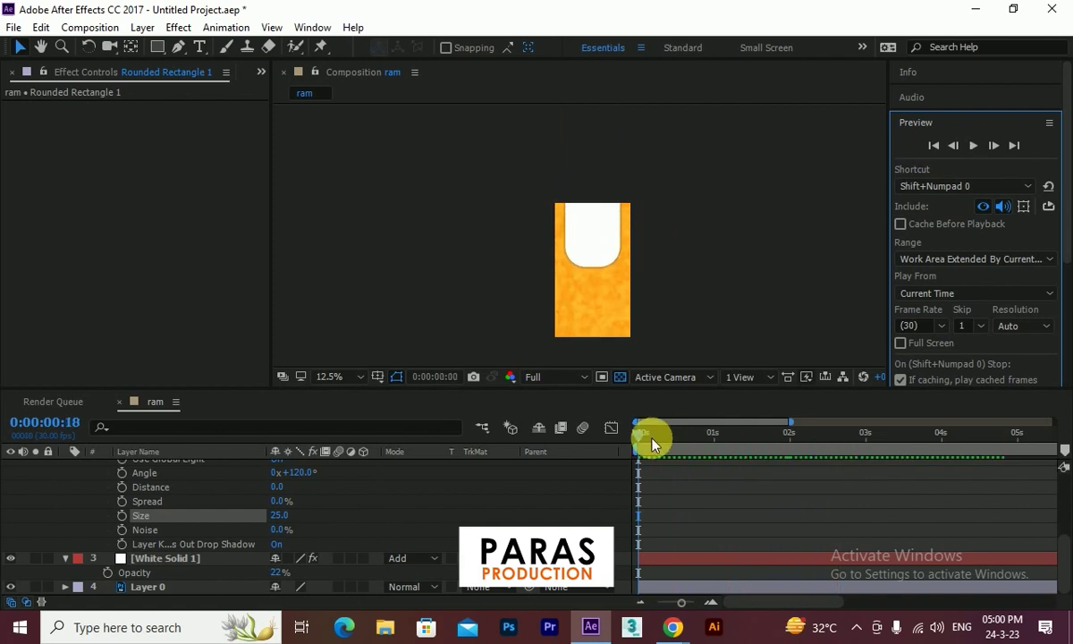
# Step: Create a 'Shree' text layer on the white panel at 142 px
pyautogui.click(198, 46)
pyautogui.press('.')
pyautogui.click(575, 299)
pyautogui.write('Shre')
pyautogui.moveTo(926, 293); pyautogui.dragTo(1025, 312)
pyautogui.write('e')
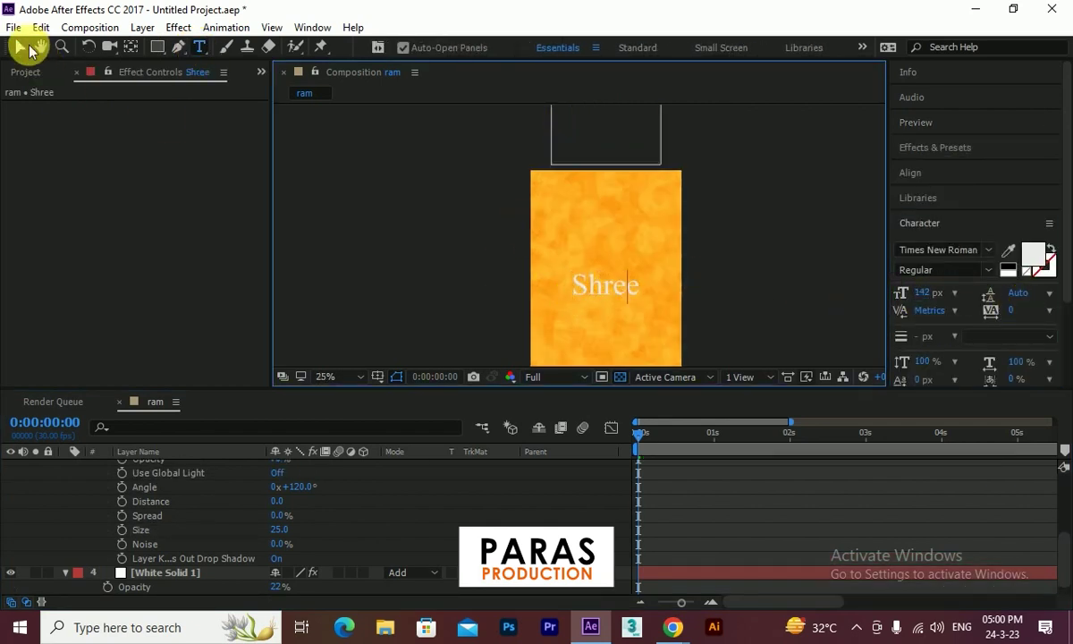
pyautogui.click(22, 46)
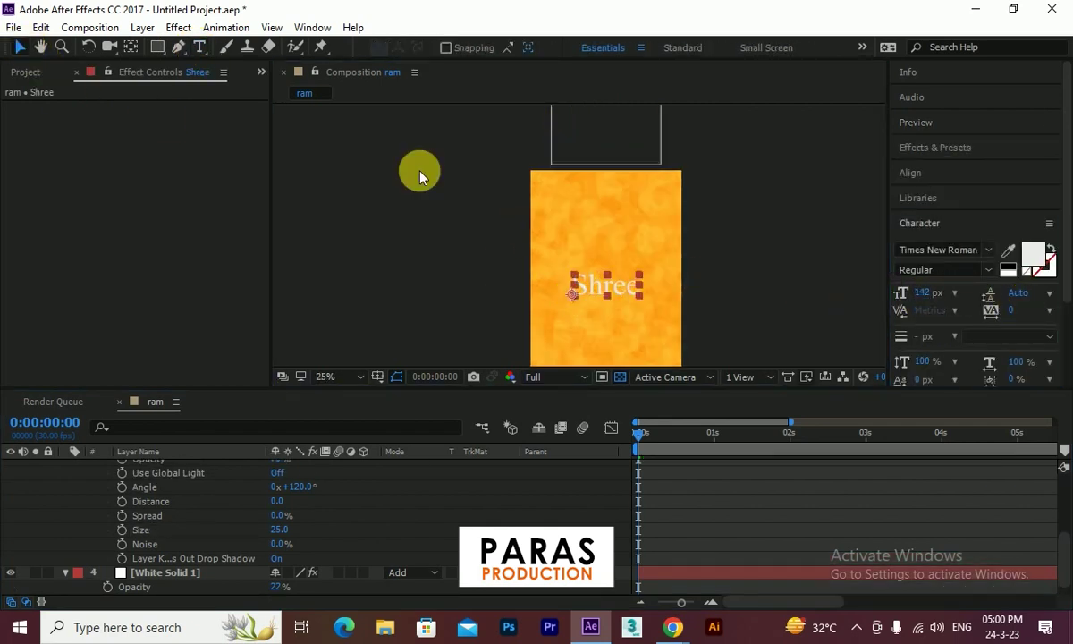
# Step: Change the Shree text's font to Dancing Script
pyautogui.click(984, 250)
pyautogui.scroll(10, 1057, 383)
pyautogui.click(970, 251)
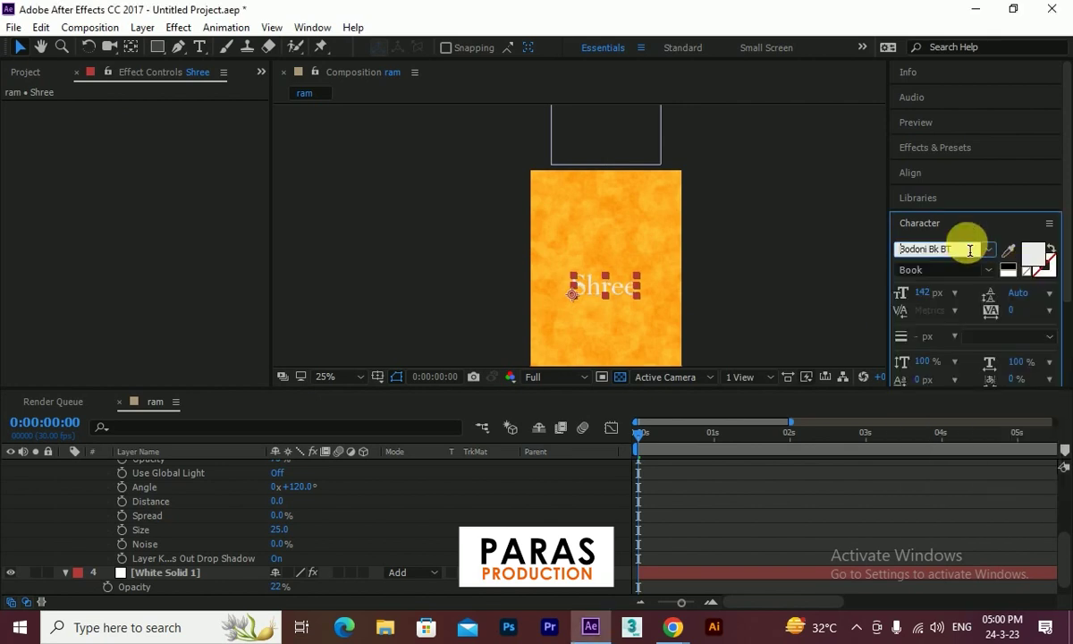
pyautogui.write('Calibri')
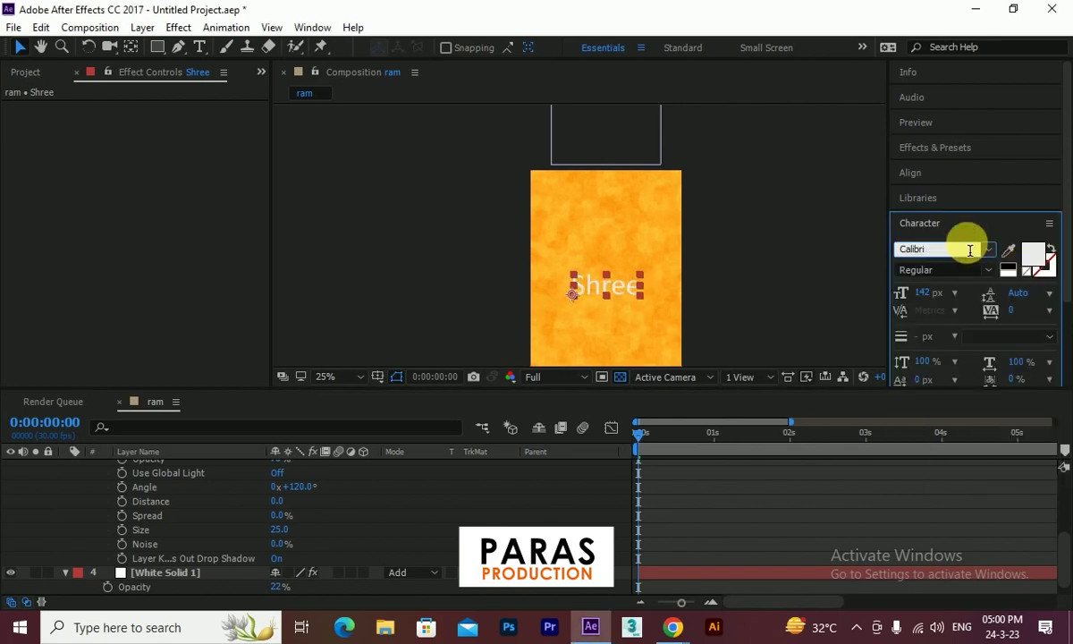
pyautogui.scroll(-6, 970, 250)
pyautogui.scroll(-6, 970, 250)
pyautogui.scroll(-6, 970, 251)
pyautogui.click(13, 49)
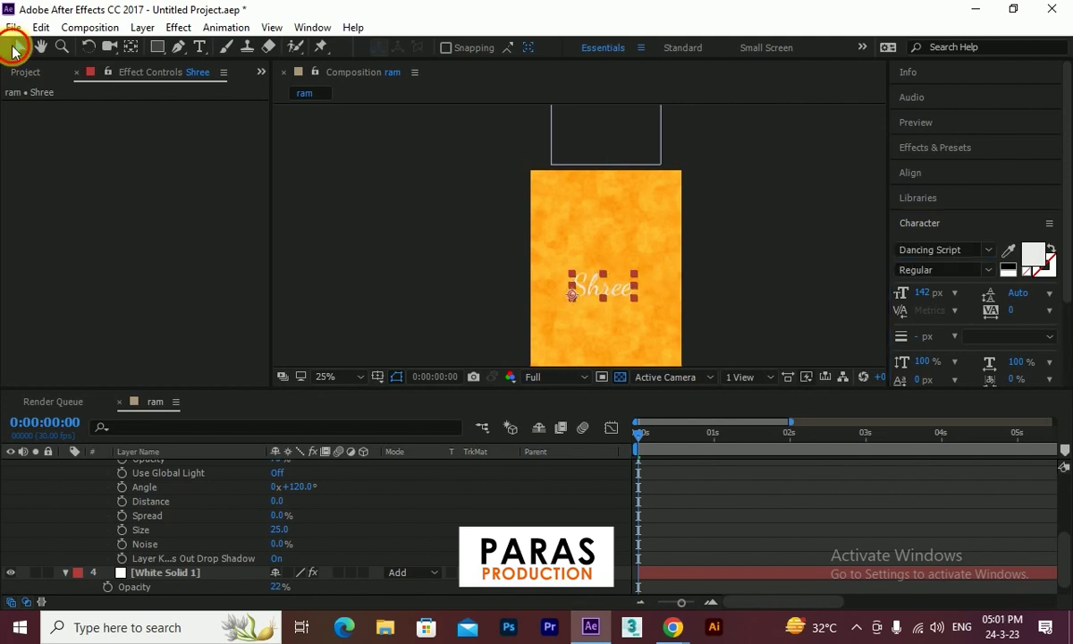
# Step: Fill the Shree text with black, viewed at 0:00:01:18
pyautogui.moveTo(667, 437); pyautogui.dragTo(787, 455)
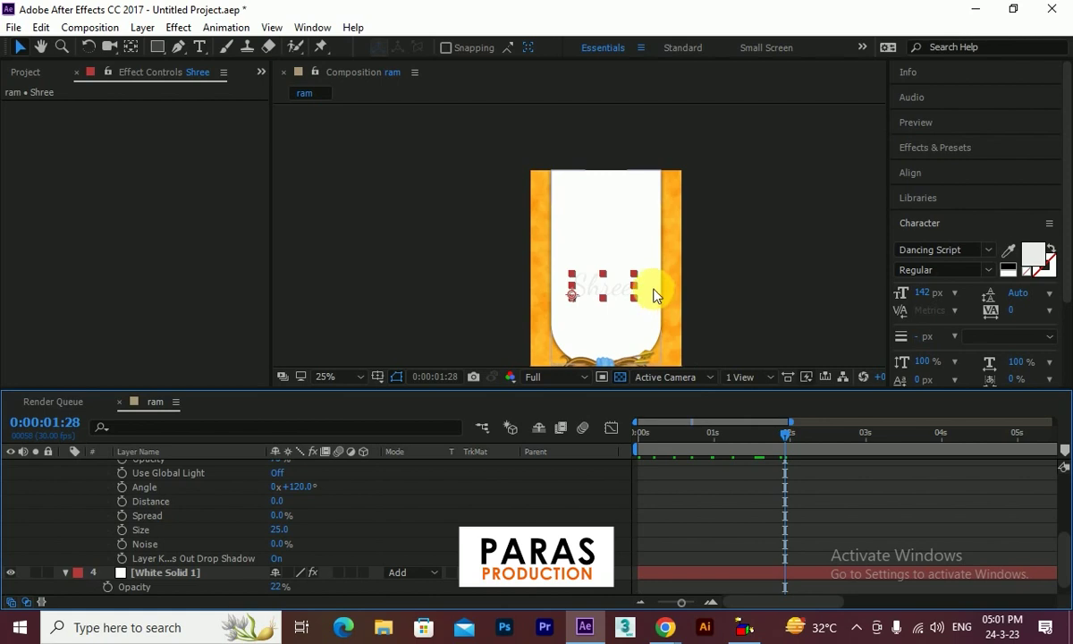
pyautogui.click(1032, 256)
pyautogui.moveTo(729, 333); pyautogui.dragTo(447, 438)
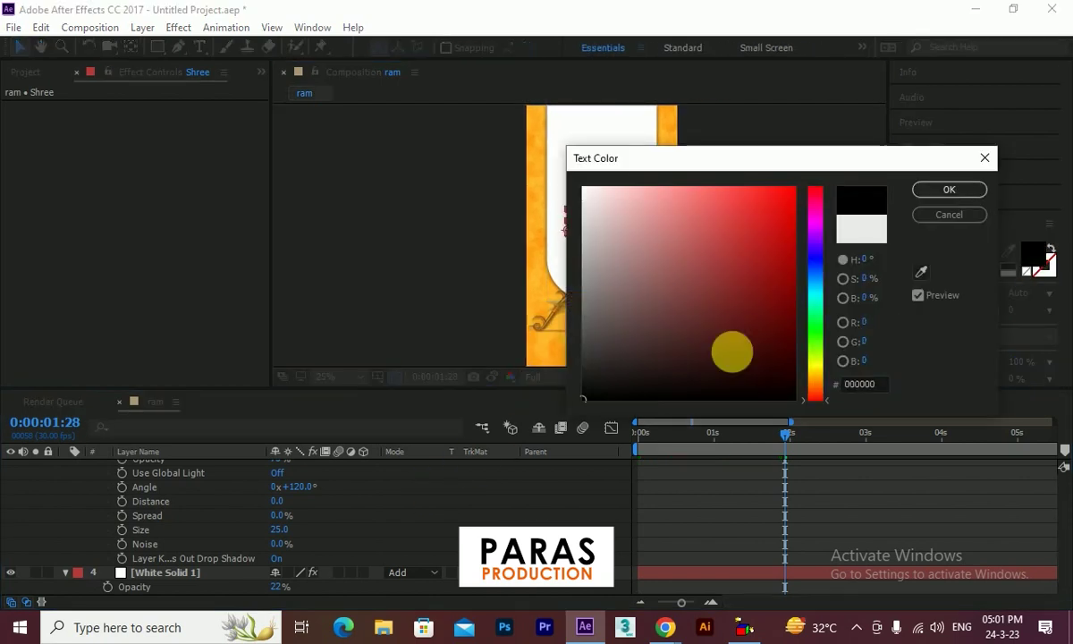
pyautogui.click(958, 192)
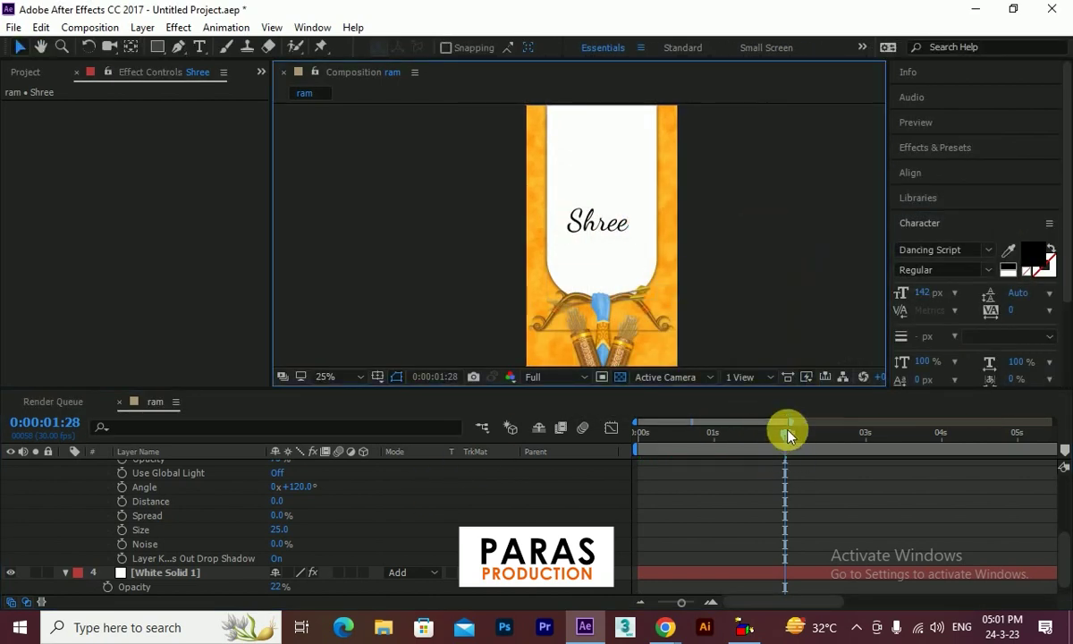
# Step: Move to 0:00:02:10 and duplicate the Shree layer
pyautogui.moveTo(789, 438); pyautogui.dragTo(815, 437)
pyautogui.click(143, 481)
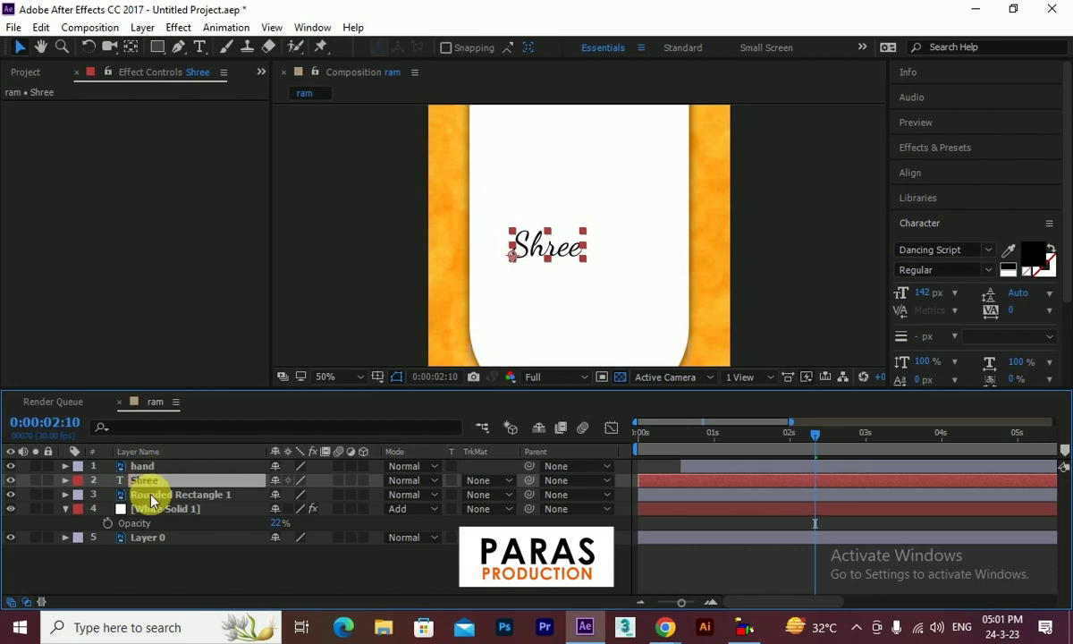
pyautogui.click(163, 466)
pyautogui.click(143, 480)
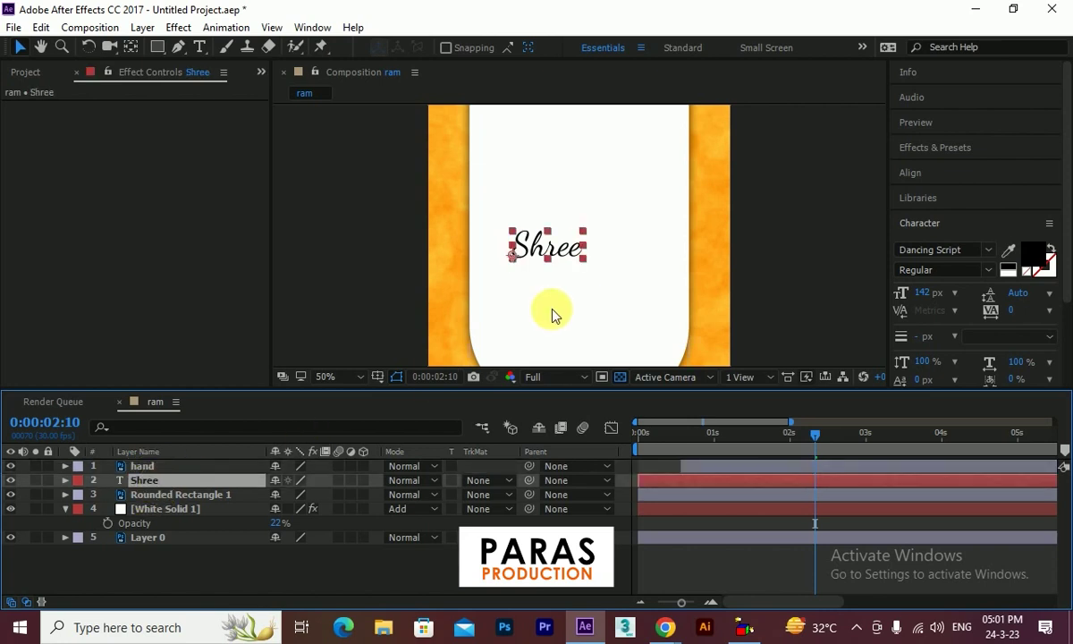
pyautogui.hotkey('ctrl', 'd')
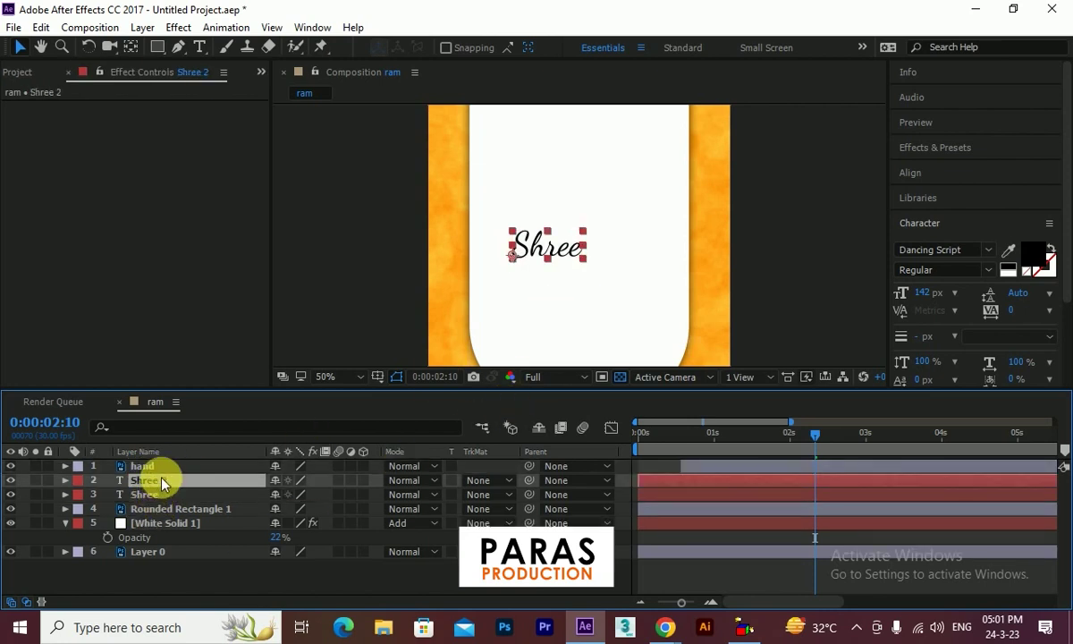
# Step: Turn the copy below Shree into 'RAM' set in the Phat guy font
pyautogui.moveTo(515, 241); pyautogui.dragTo(558, 277)
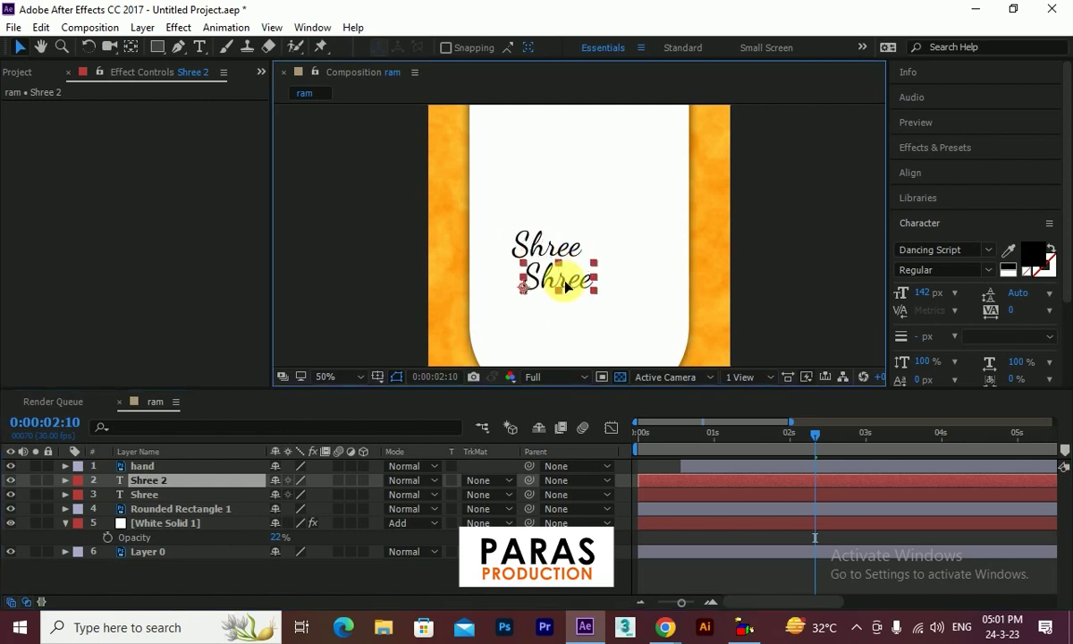
pyautogui.doubleClick(574, 293)
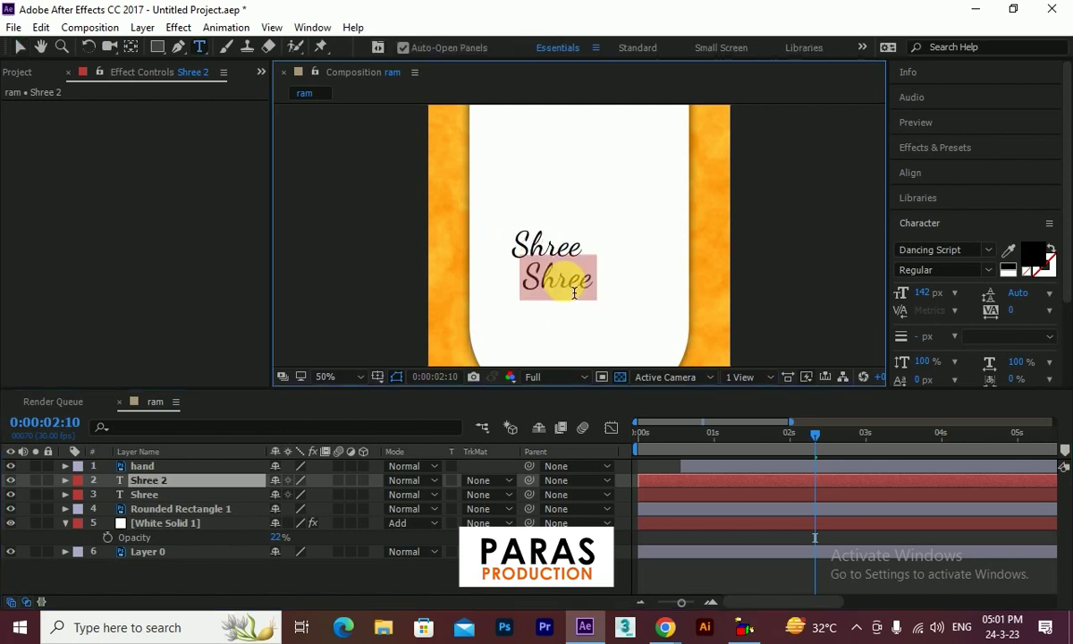
pyautogui.write('RAM')
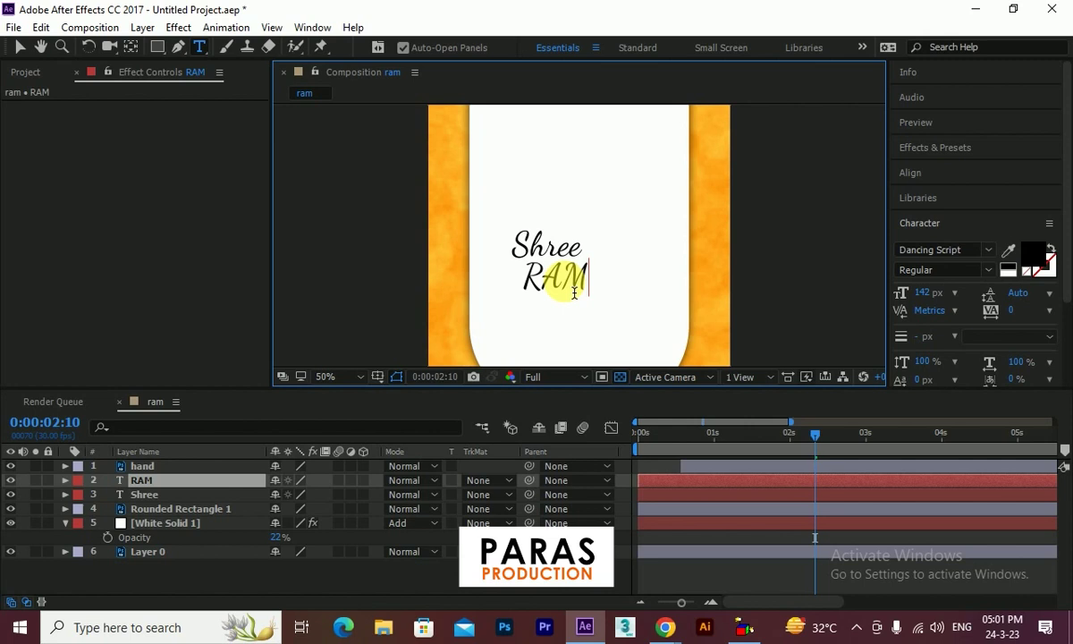
pyautogui.doubleClick(564, 282)
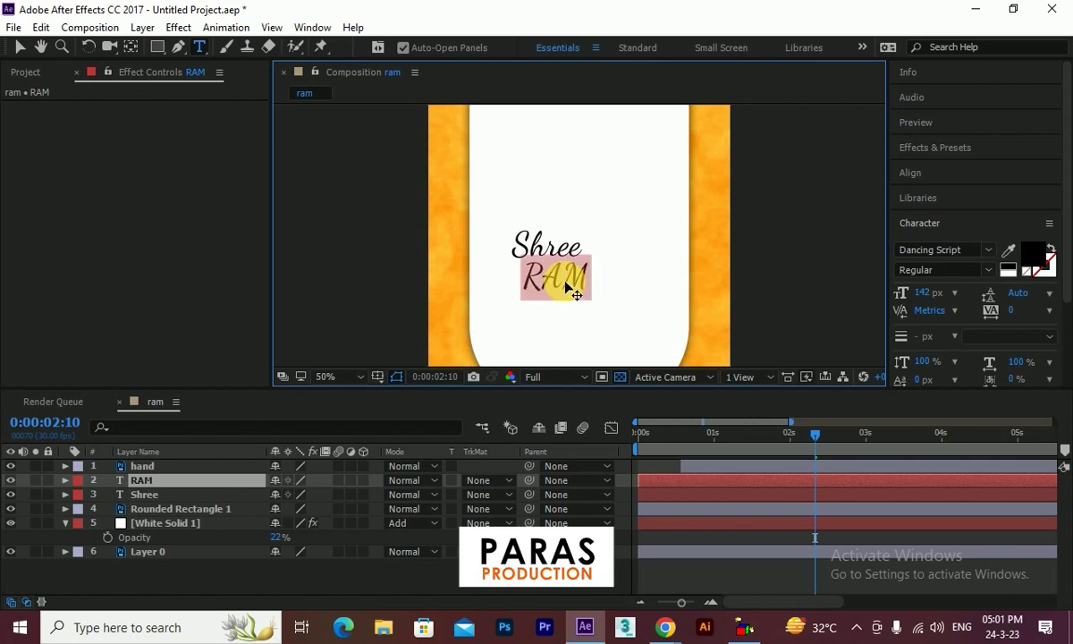
pyautogui.click(959, 256)
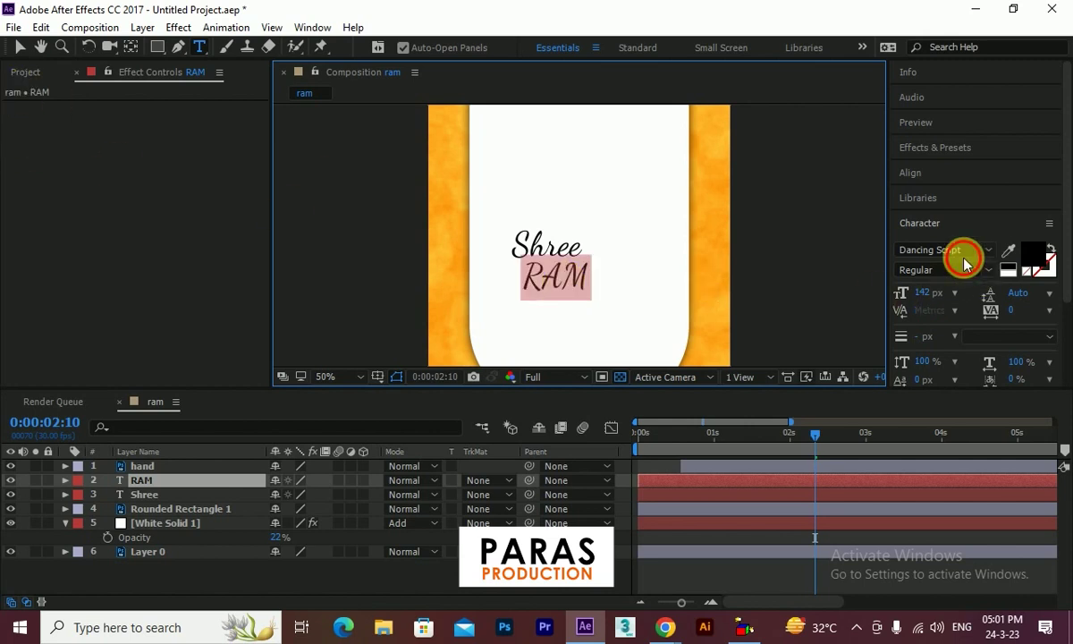
pyautogui.click(988, 251)
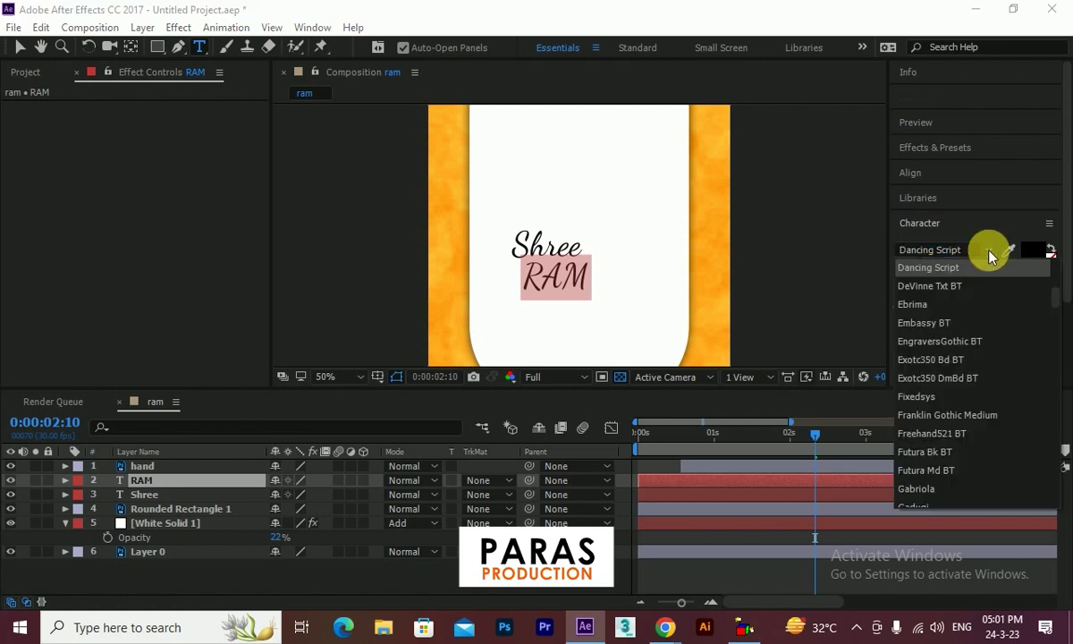
pyautogui.scroll(-10, 973, 393)
pyautogui.scroll(3, 953, 308)
pyautogui.click(952, 304)
pyautogui.press('v')
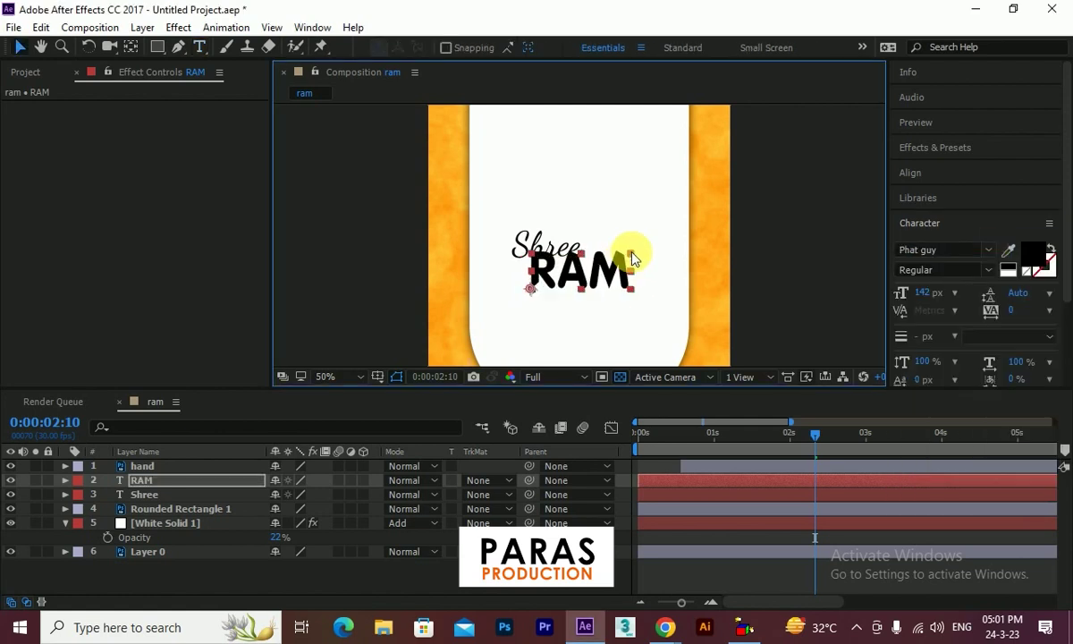
# Step: Add another Shree copy below RAM and shift all three title words down together
pyautogui.click(144, 495)
pyautogui.hotkey('ctrl', 'd')
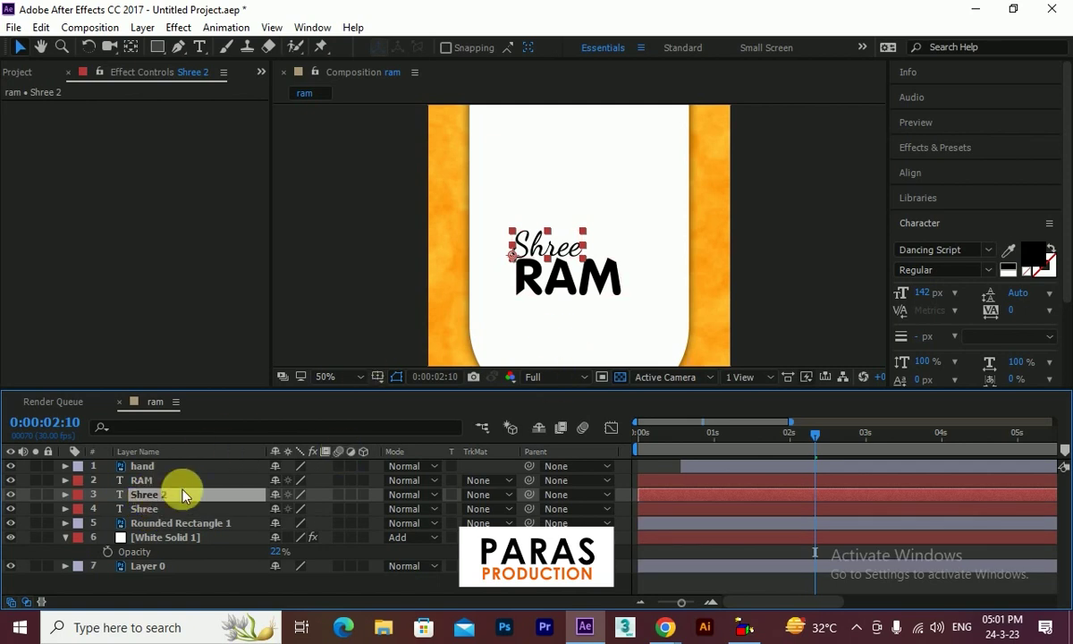
pyautogui.moveTo(548, 240); pyautogui.dragTo(597, 312)
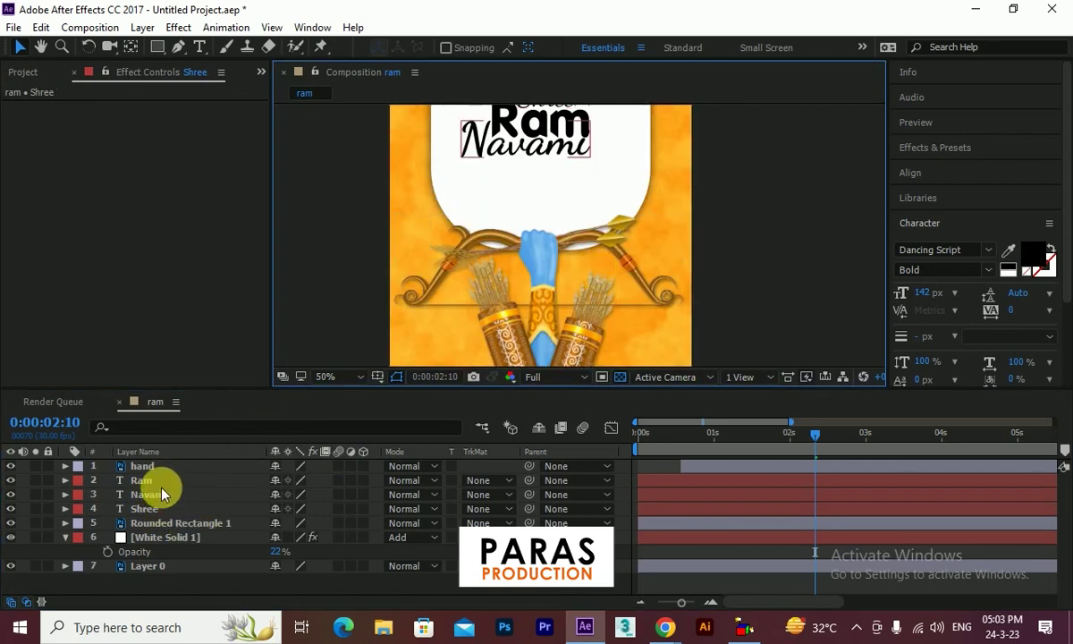
pyautogui.click(141, 481)
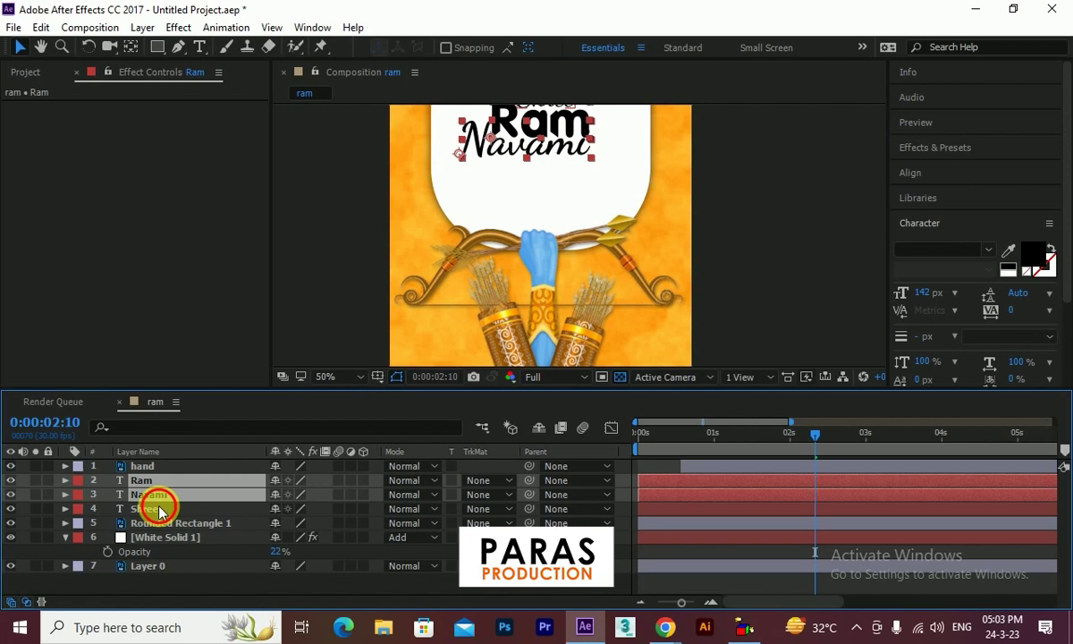
pyautogui.keyDown('shift'); pyautogui.click(148, 509); pyautogui.keyUp('shift')
pyautogui.moveTo(566, 150)
pyautogui.mouseDown()
pyautogui.moveTo(584, 249)
pyautogui.moveTo(577, 300)
pyautogui.mouseUp()
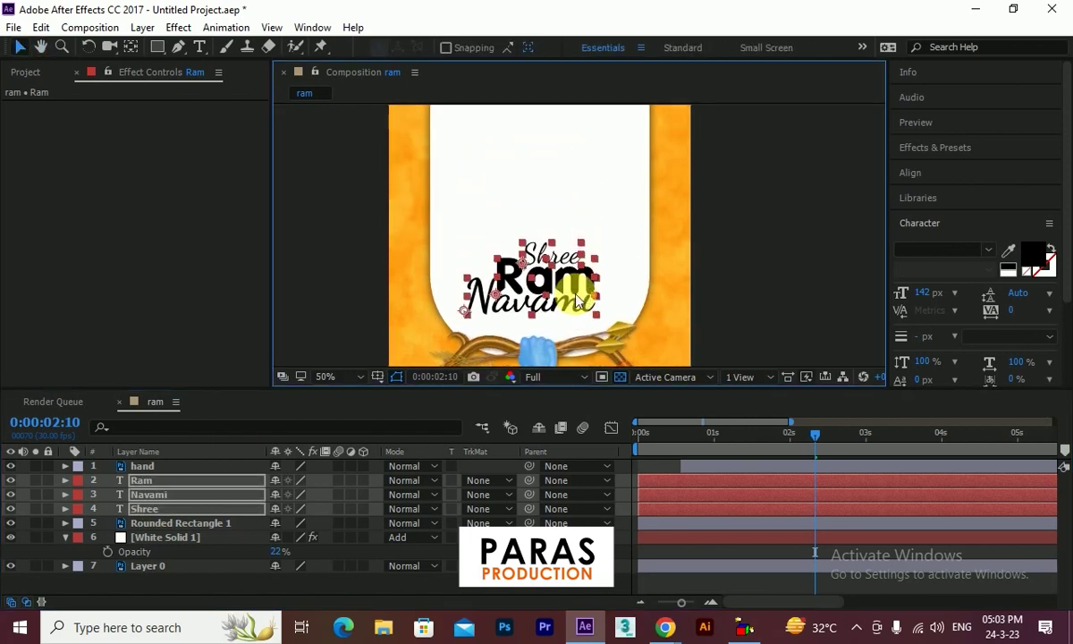
# Step: Select only the Ram layer and bring up its fill colour picker
pyautogui.click(561, 304)
pyautogui.click(537, 279)
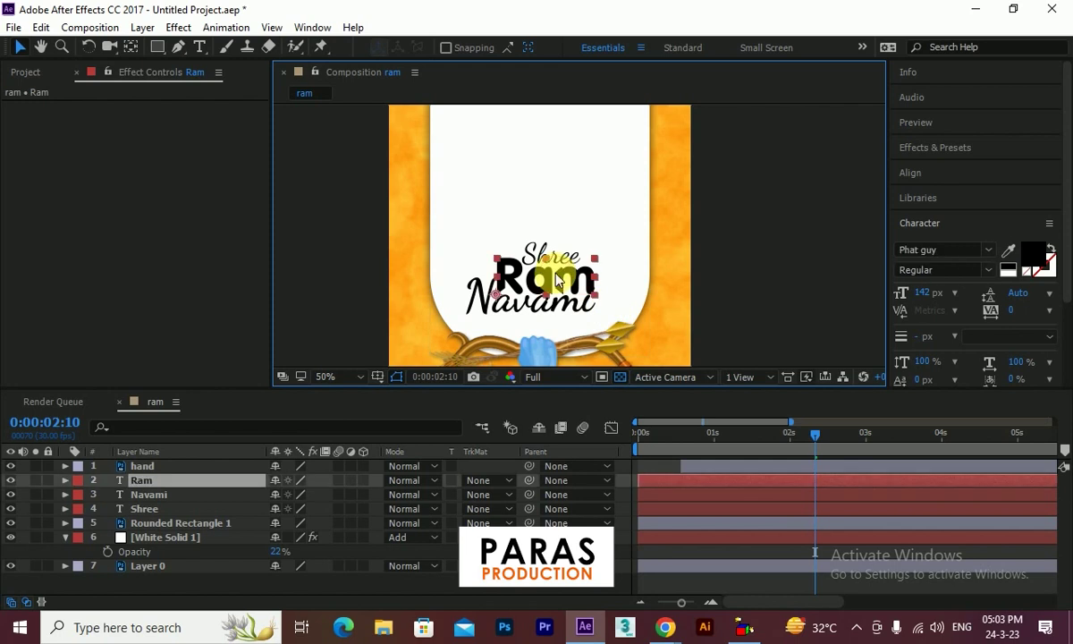
pyautogui.click(1043, 252)
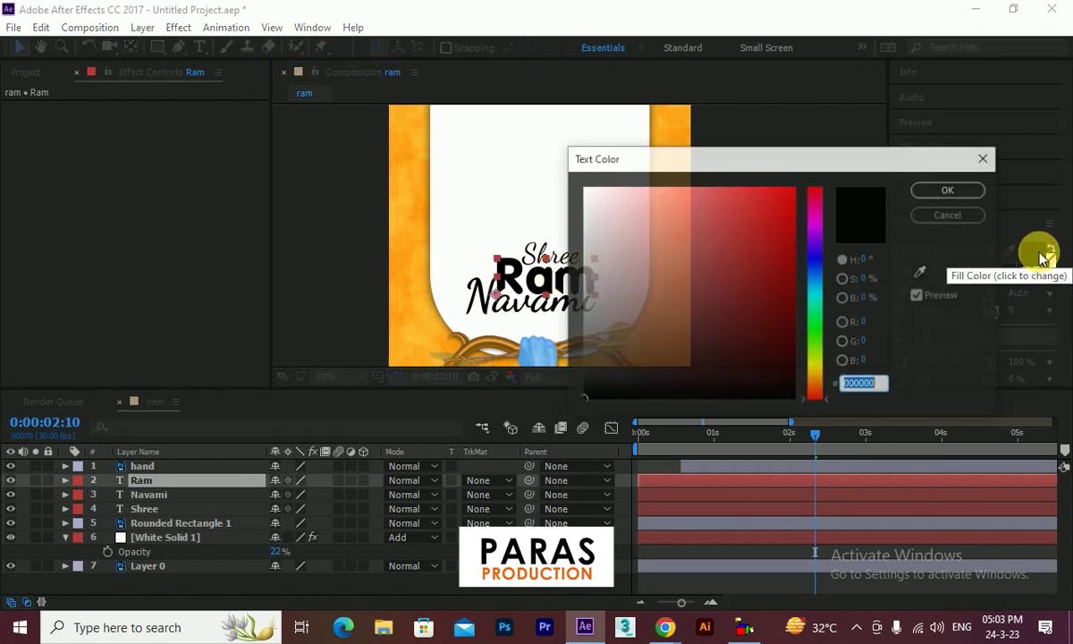
# Step: Fill the Ram text with pure red
pyautogui.moveTo(774, 244); pyautogui.dragTo(801, 185)
pyautogui.click(949, 190)
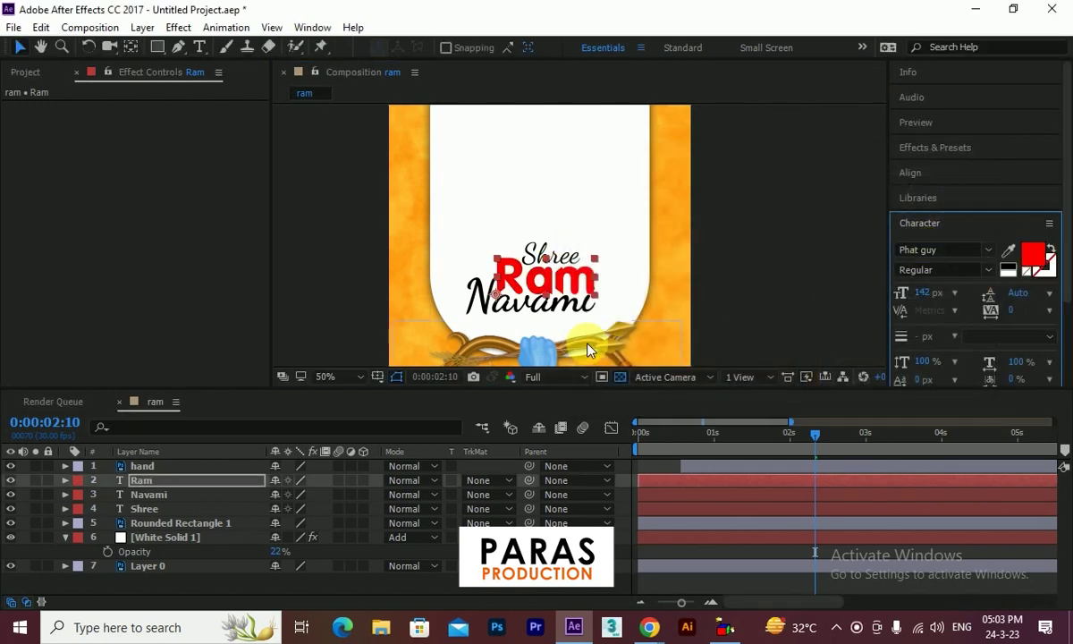
pyautogui.click(542, 272)
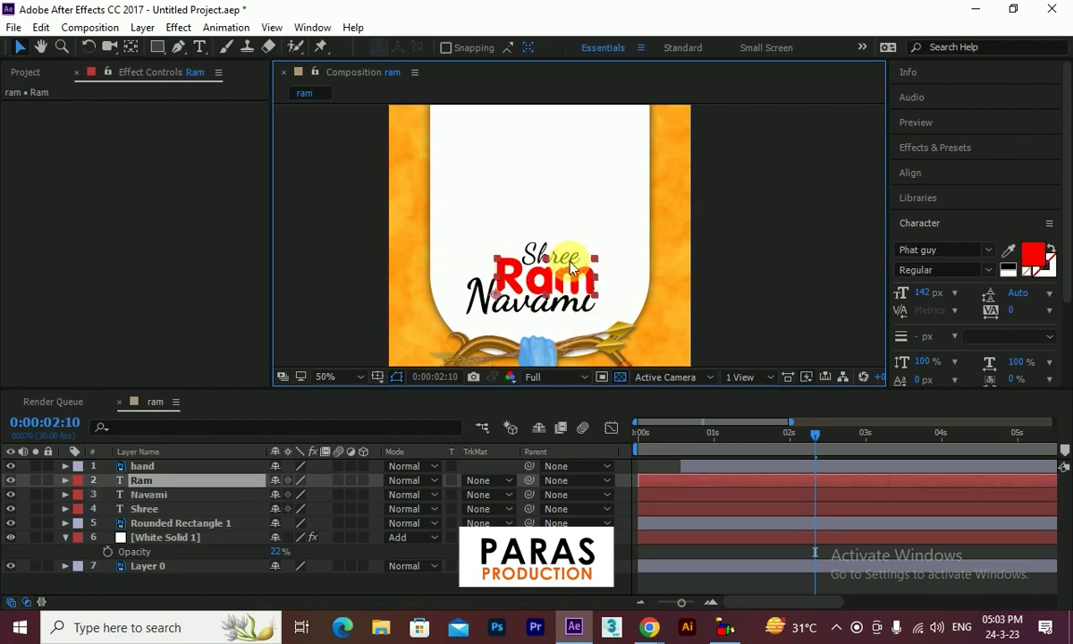
# Step: Add a Drop Shadow layer style to the Ram layer and return to the start
pyautogui.rightClick(126, 480)
pyautogui.moveTo(277, 251)
pyautogui.click(364, 313)
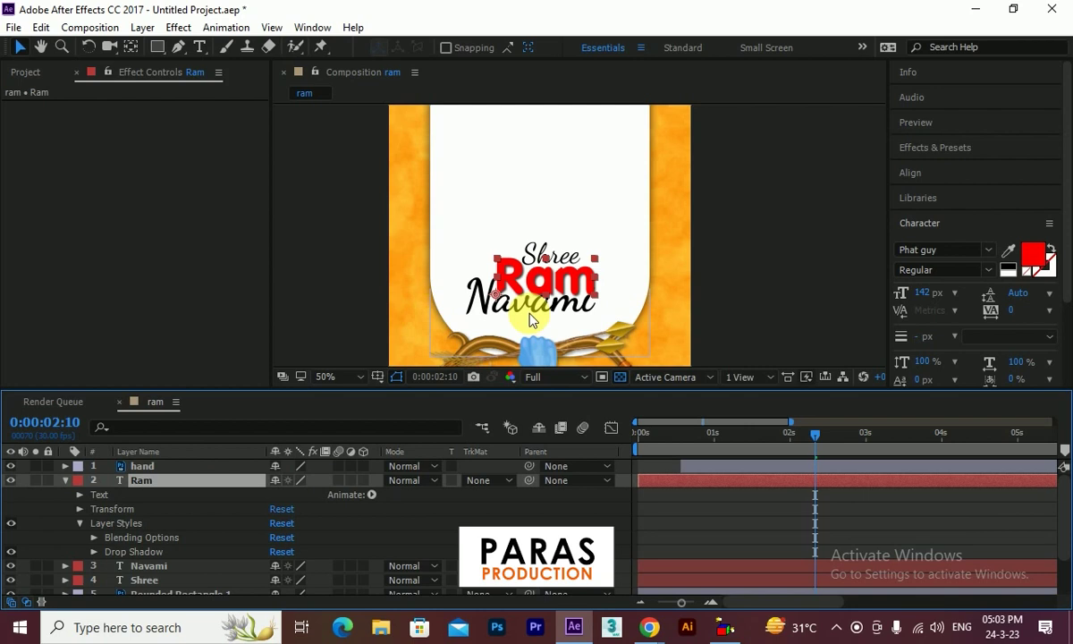
pyautogui.click(763, 283)
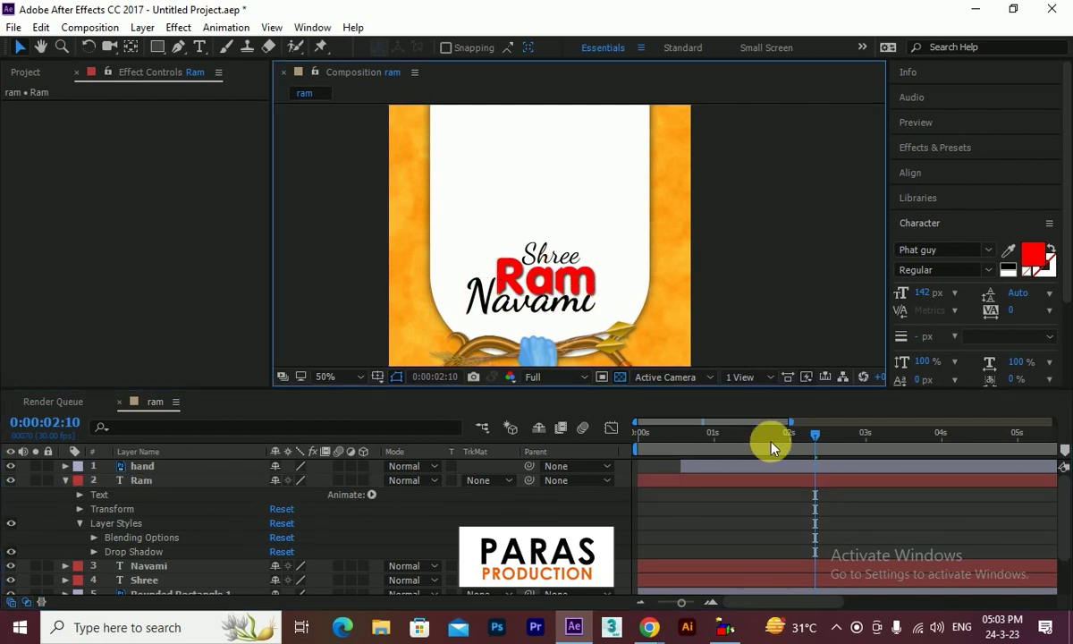
pyautogui.press('Home')
pyautogui.click(78, 481)
# Step: Move the Shree, Ram and Navami layers so they start at about 0:00:01:07
pyautogui.click(64, 481)
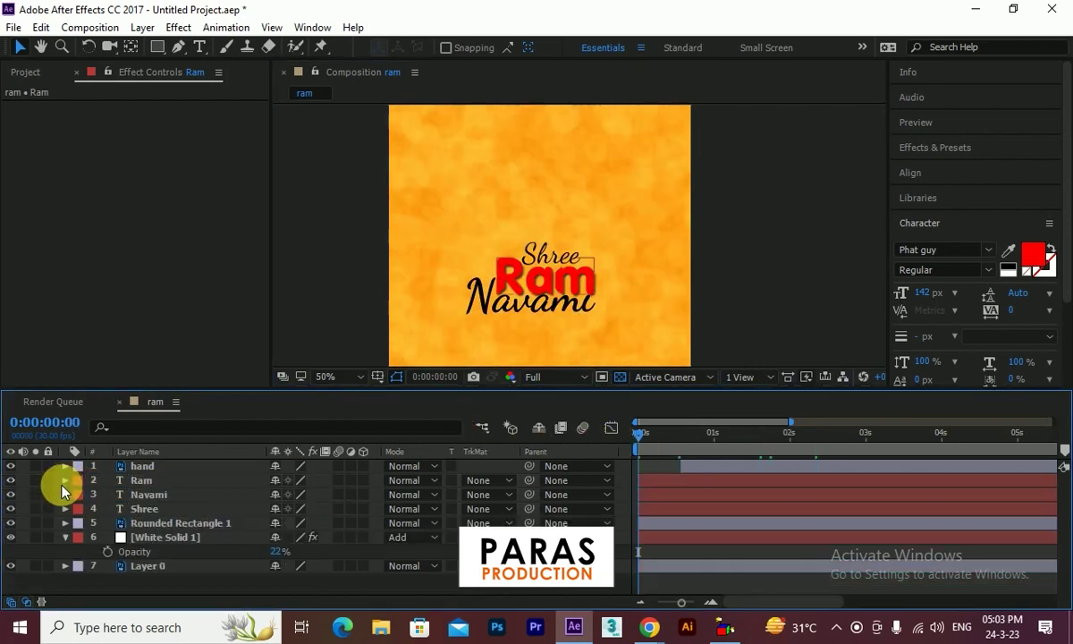
pyautogui.click(143, 508)
pyautogui.moveTo(638, 432); pyautogui.dragTo(733, 461)
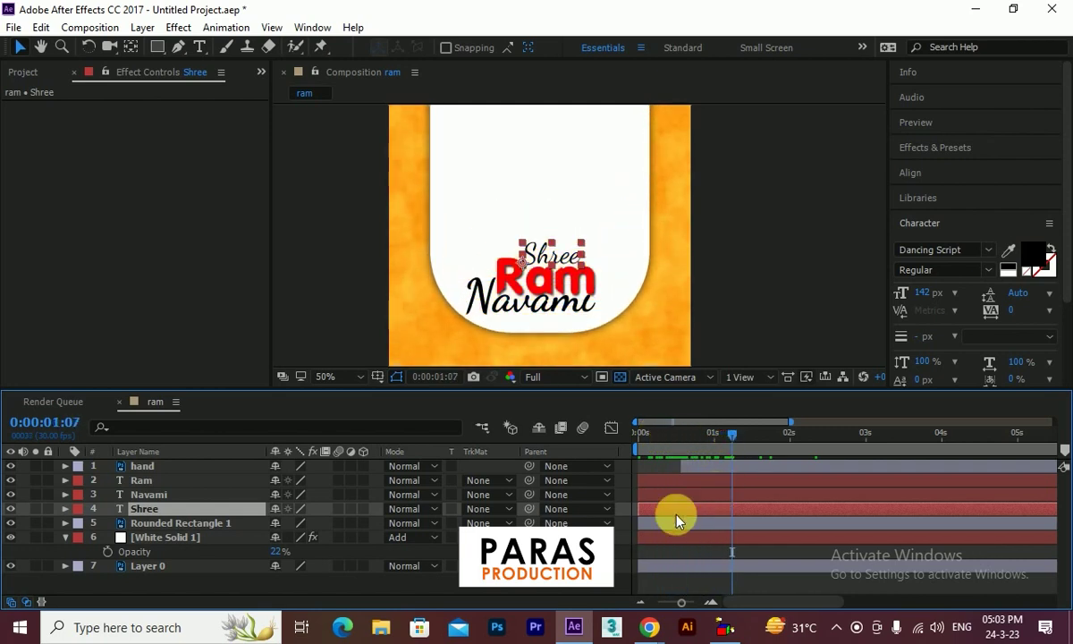
pyautogui.keyDown('ctrl'); pyautogui.click(149, 494); pyautogui.keyUp('ctrl')
pyautogui.keyDown('ctrl'); pyautogui.click(161, 480); pyautogui.keyUp('ctrl')
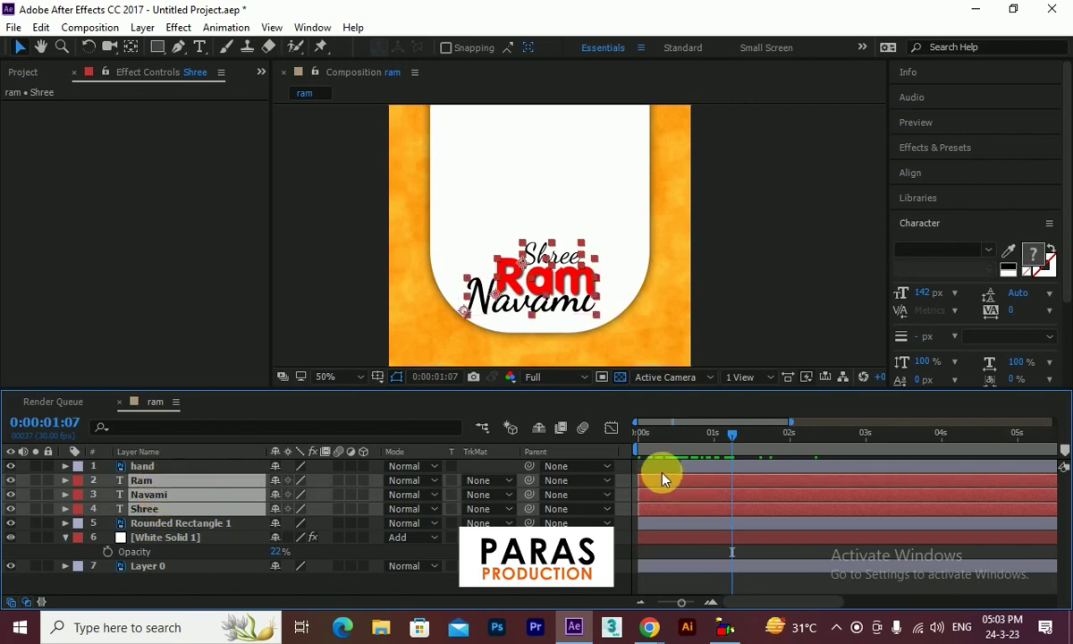
pyautogui.moveTo(748, 487); pyautogui.dragTo(749, 487)
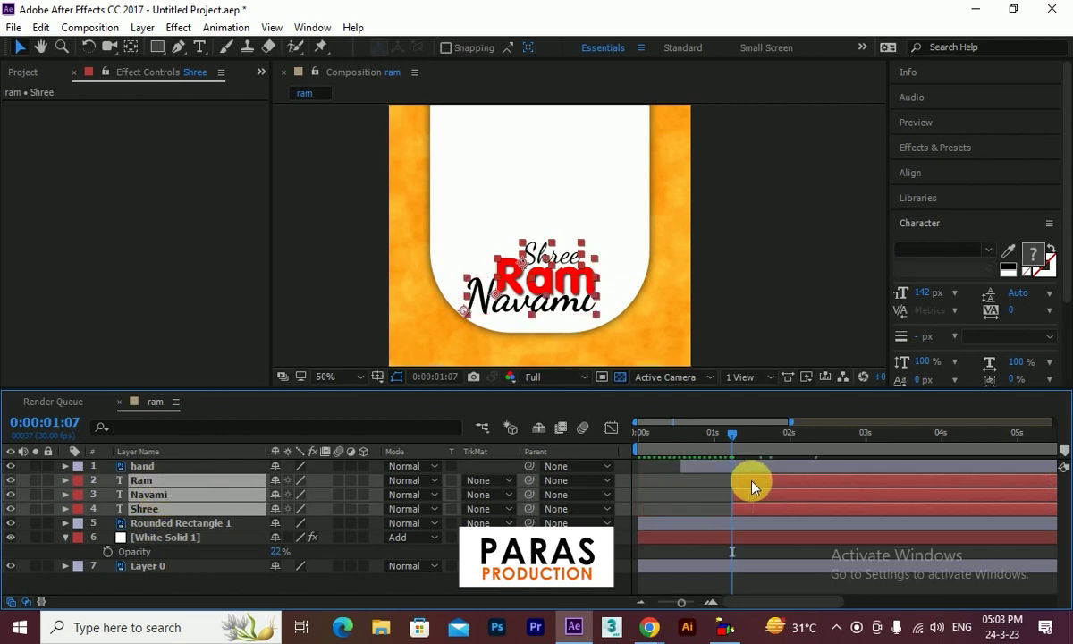
# Step: Check where the texts enter, then reselect the Shree layer and collapse the character settings
pyautogui.moveTo(720, 436); pyautogui.dragTo(737, 456)
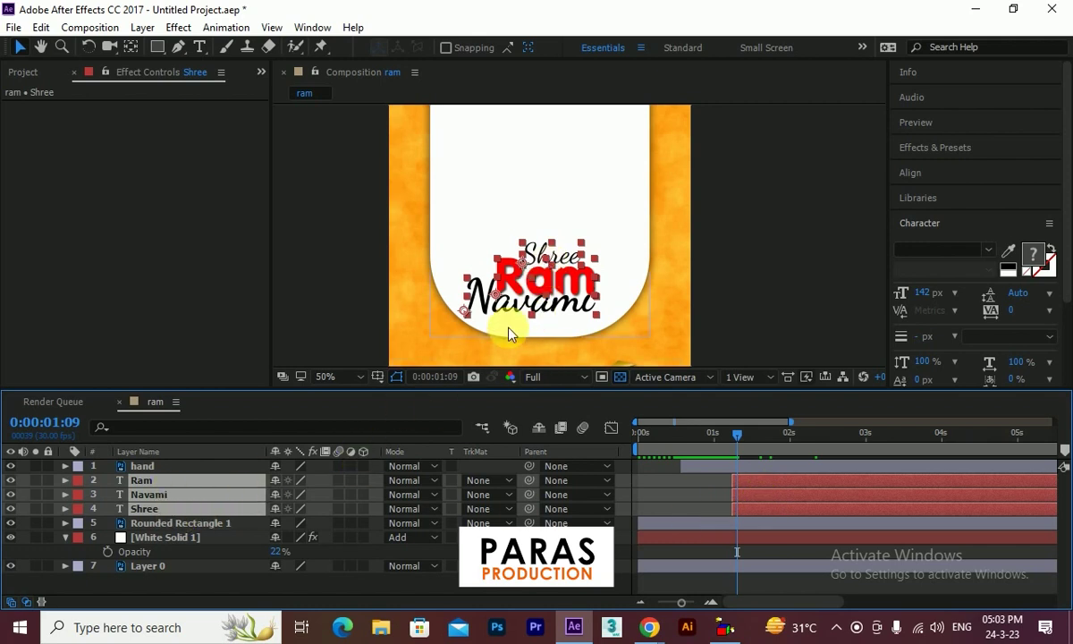
pyautogui.click(775, 519)
pyautogui.click(777, 477)
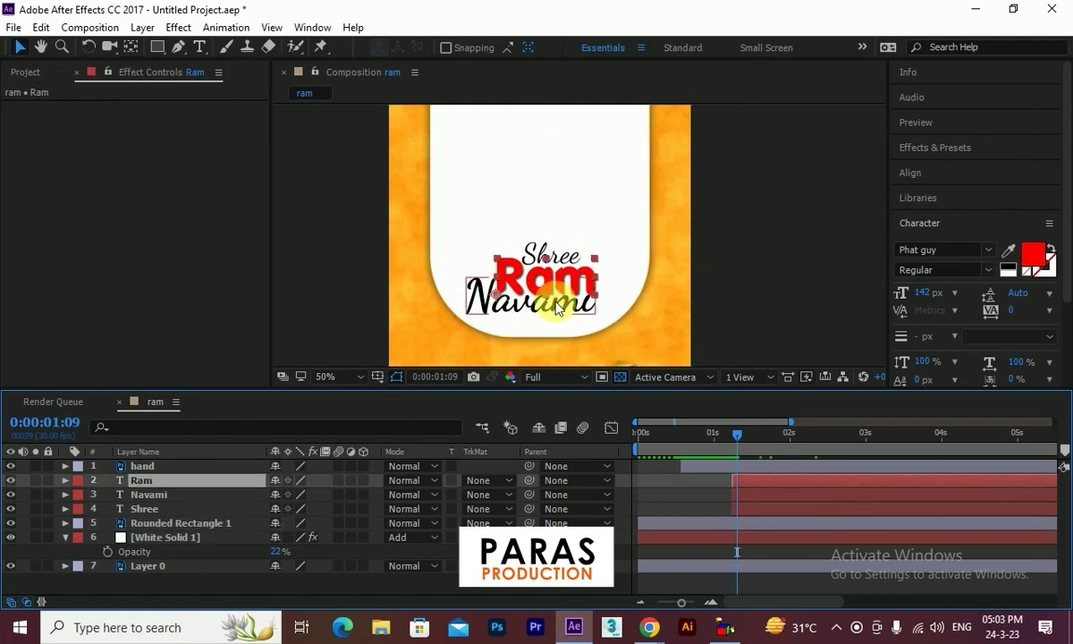
pyautogui.click(771, 494)
pyautogui.click(770, 484)
pyautogui.click(767, 511)
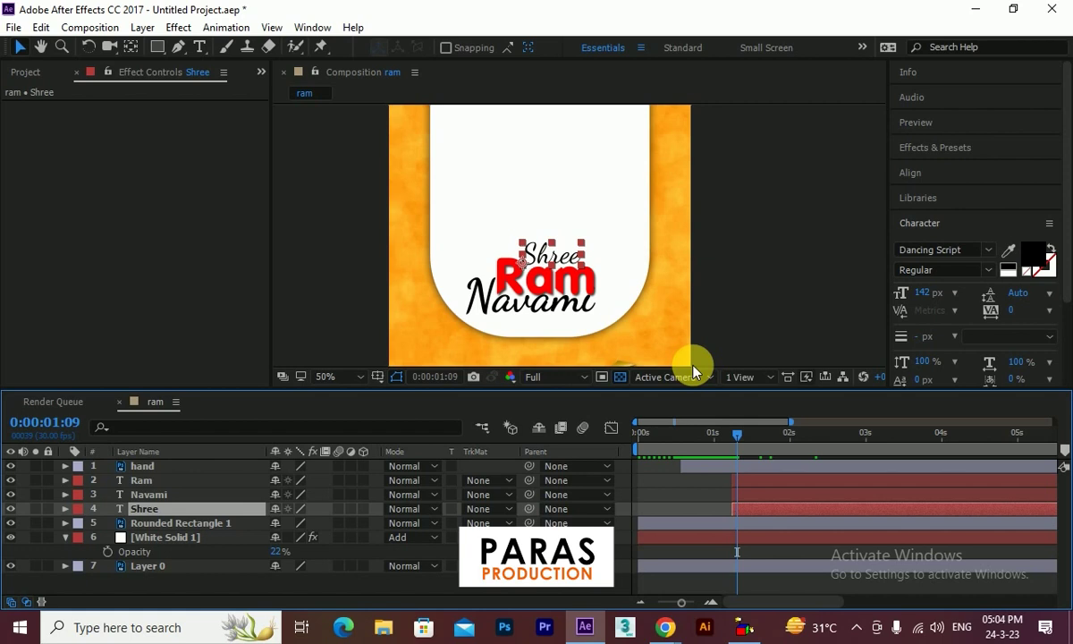
pyautogui.click(914, 224)
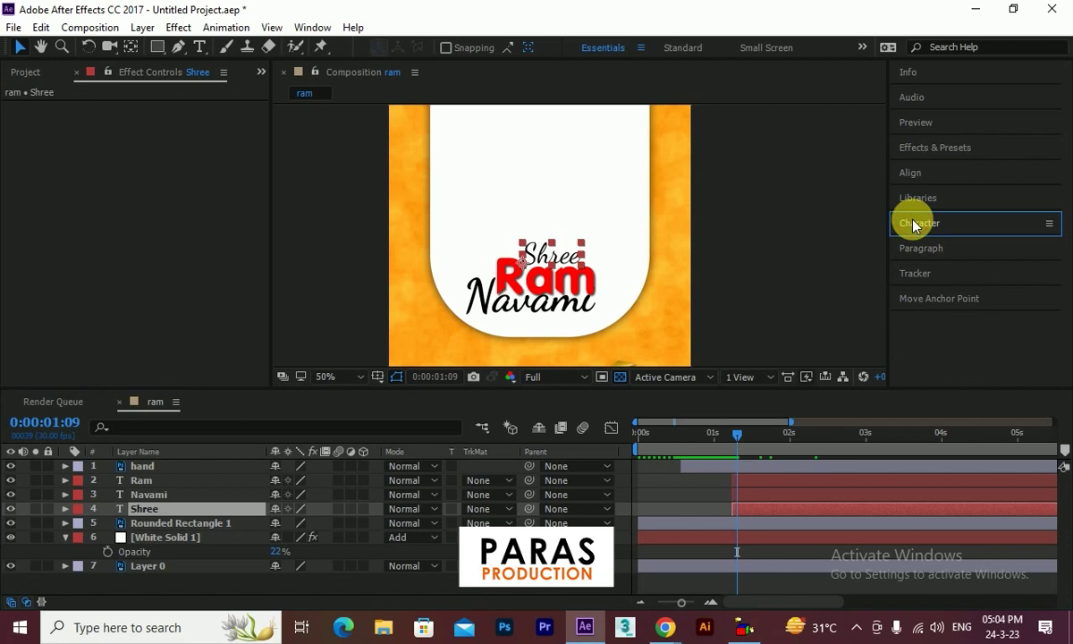
# Step: Expand Animation Presets > Text > Animate In in Effects & Presets
pyautogui.click(930, 151)
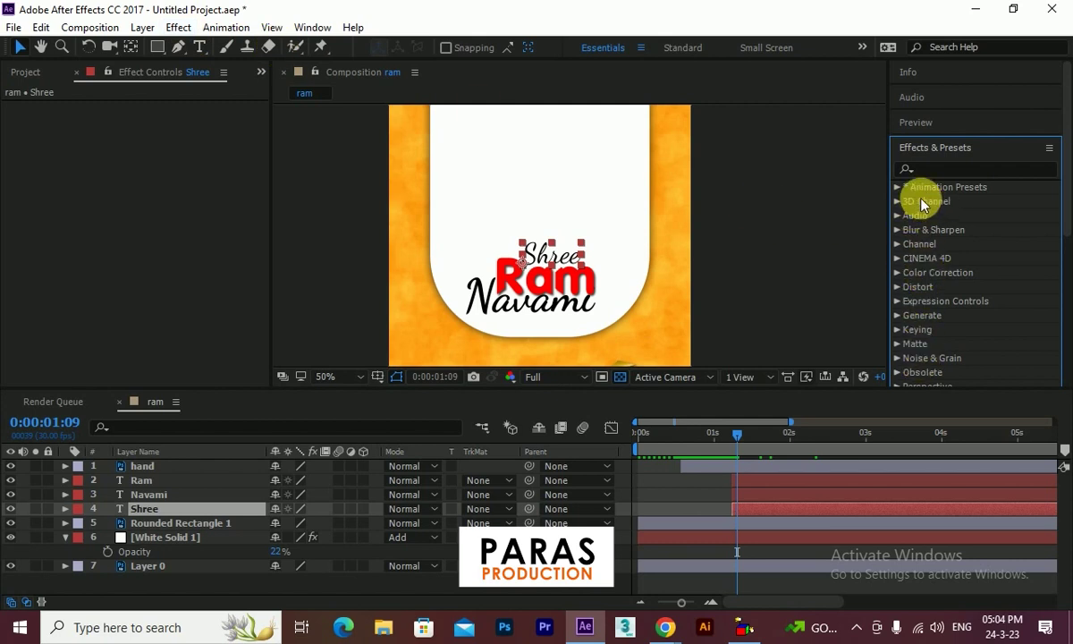
pyautogui.click(897, 187)
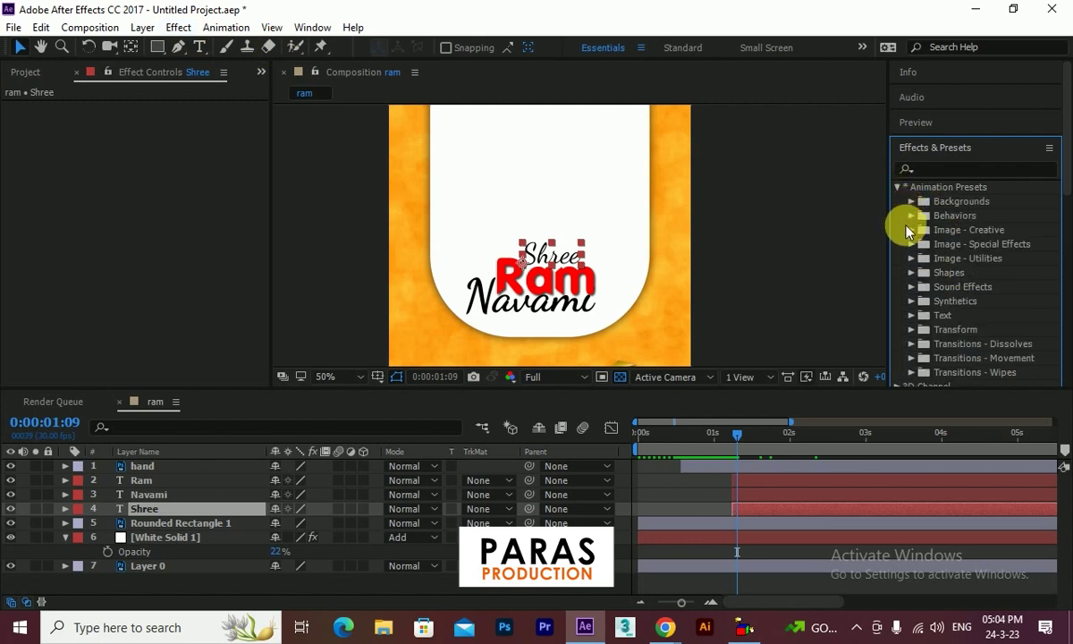
pyautogui.click(910, 316)
pyautogui.scroll(-5, 913, 309)
pyautogui.scroll(-2, 921, 286)
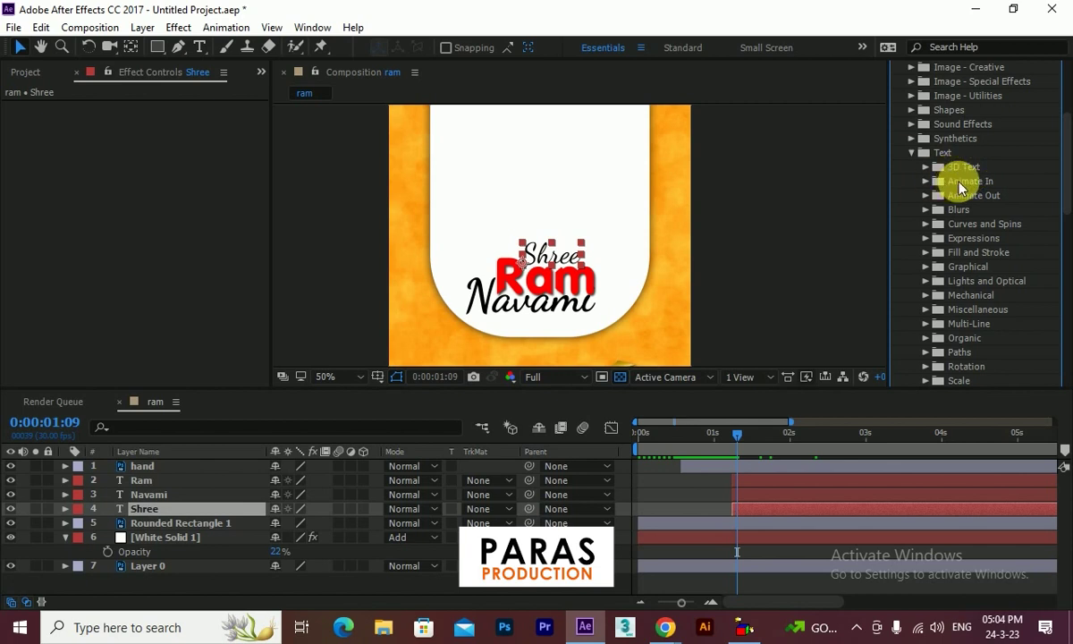
pyautogui.click(926, 182)
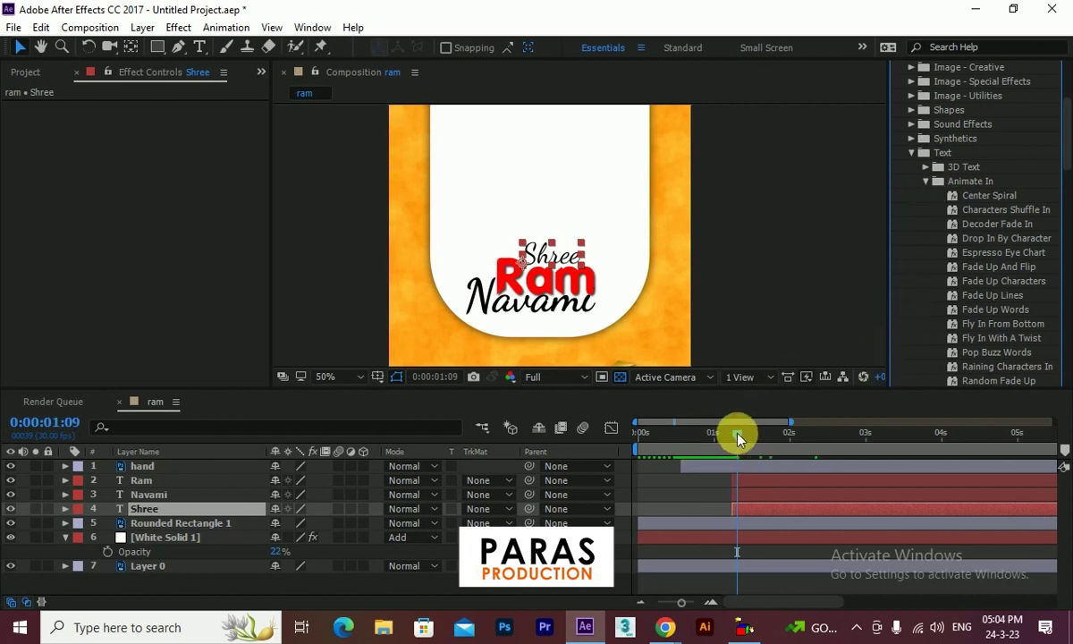
# Step: Apply Random Fade Up to the Shree layer at 0:00:01:07 and play the preview
pyautogui.moveTo(739, 438); pyautogui.dragTo(733, 438)
pyautogui.click(750, 483)
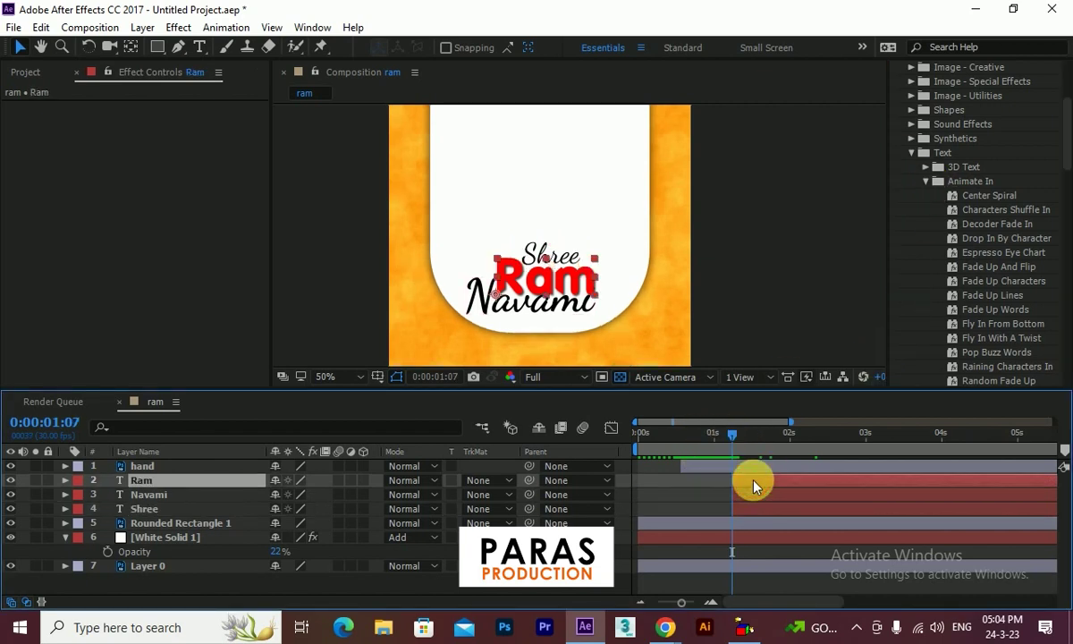
pyautogui.click(148, 508)
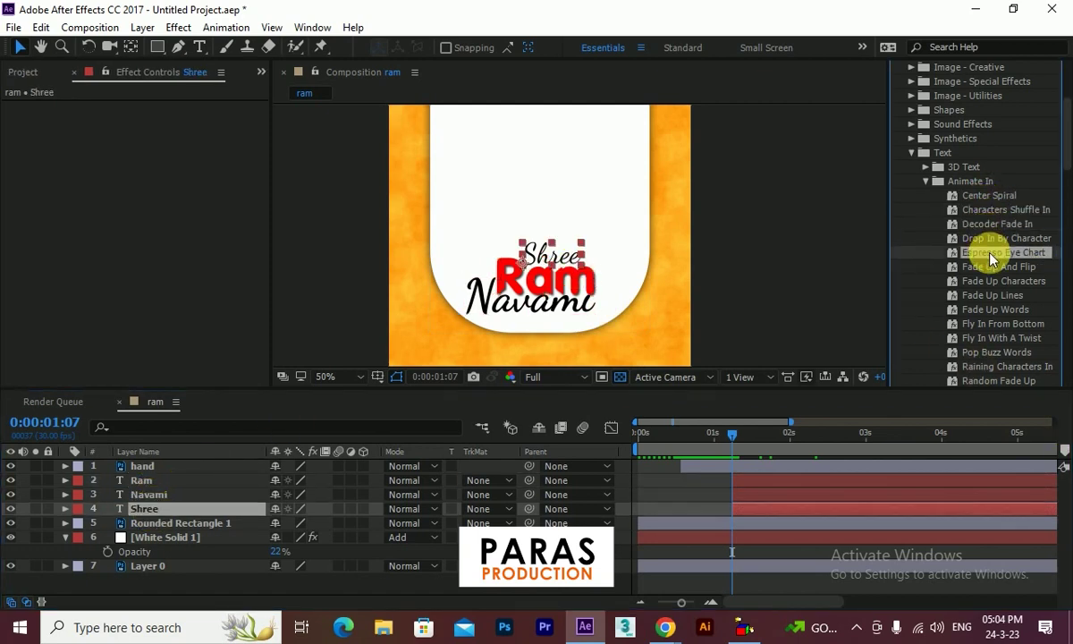
pyautogui.scroll(-3, 991, 317)
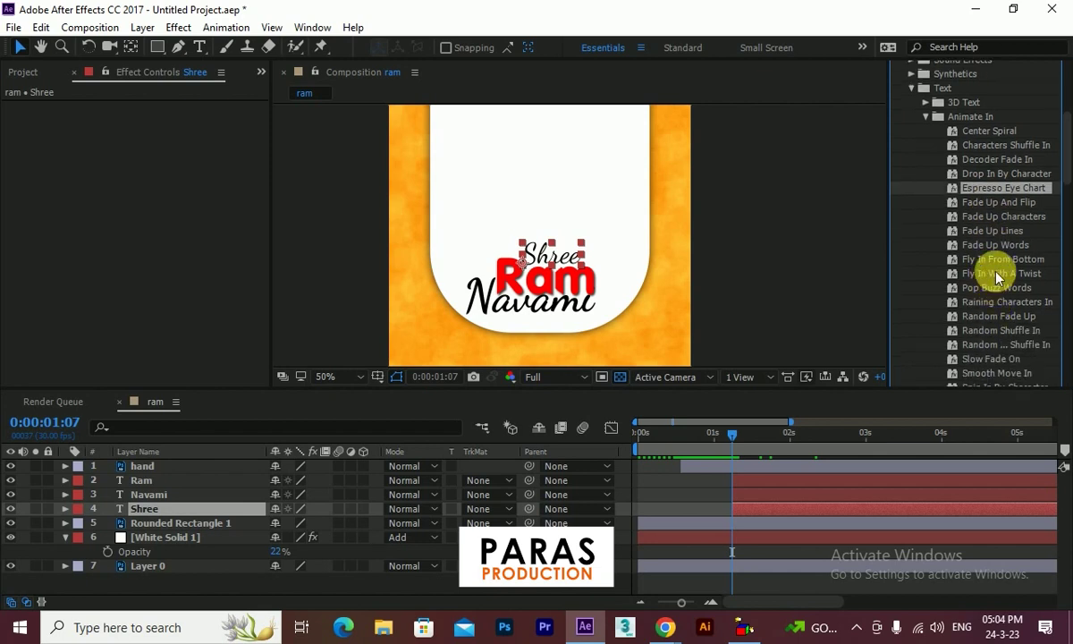
pyautogui.scroll(-2, 997, 283)
pyautogui.click(1002, 285)
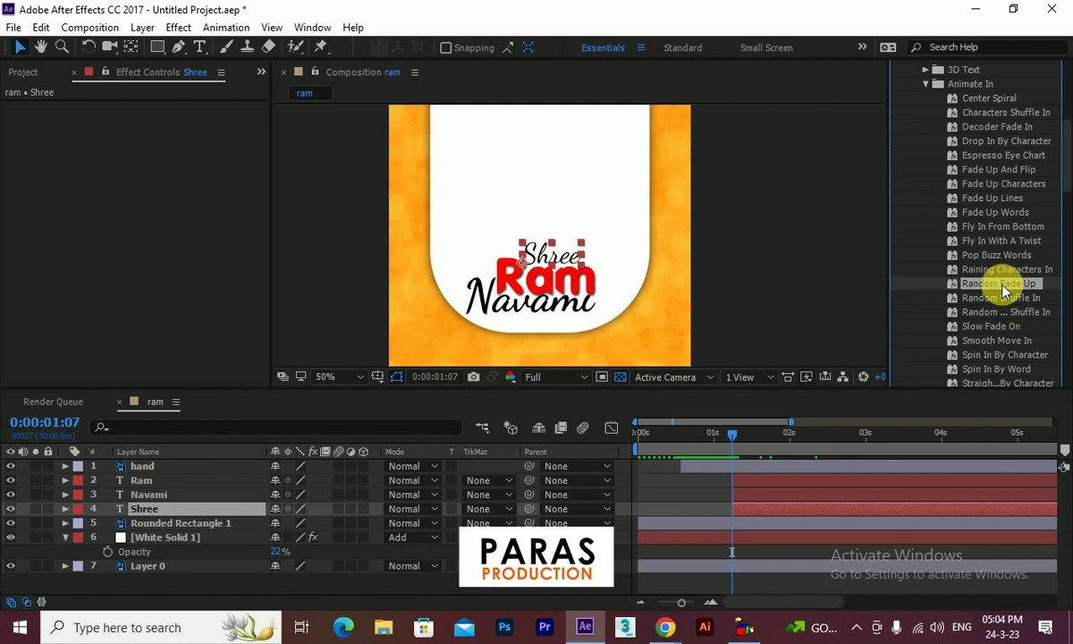
pyautogui.moveTo(993, 291); pyautogui.dragTo(157, 517)
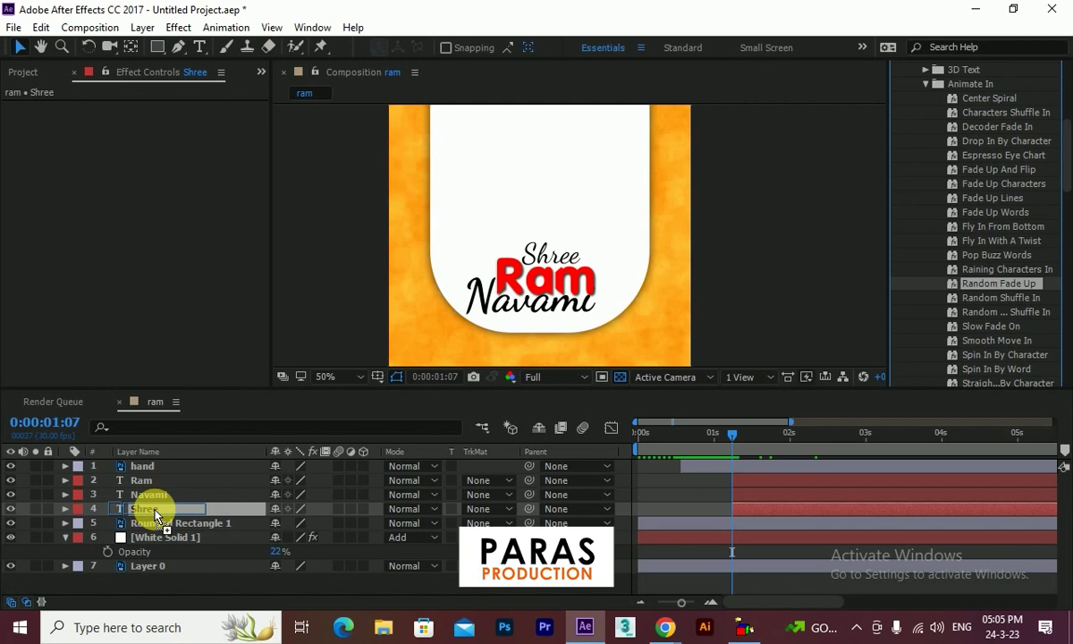
pyautogui.moveTo(156, 516); pyautogui.dragTo(155, 516)
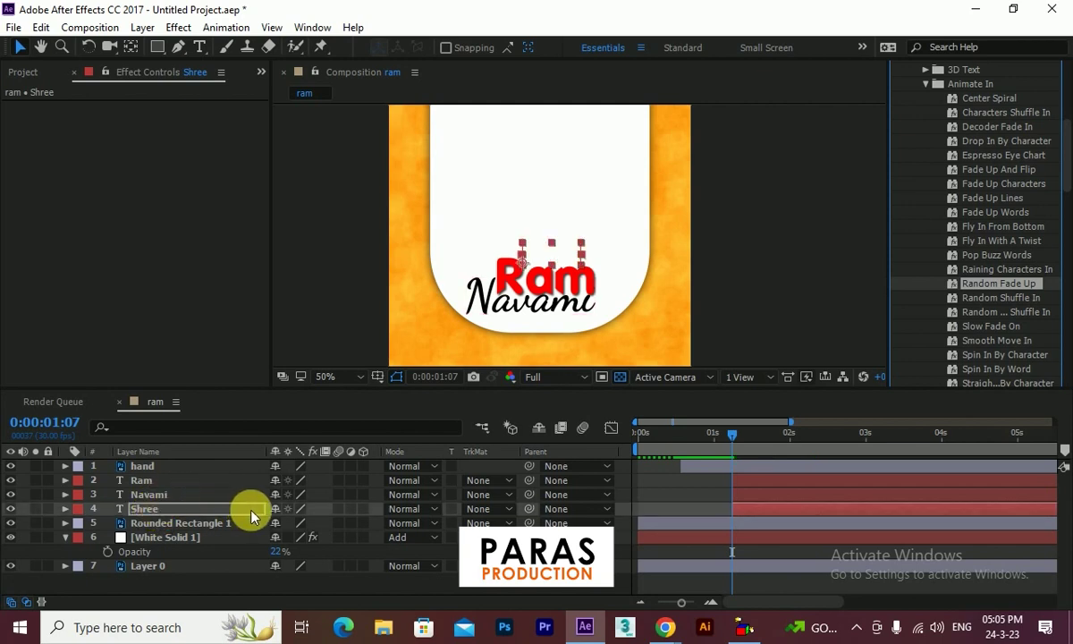
pyautogui.press('space')
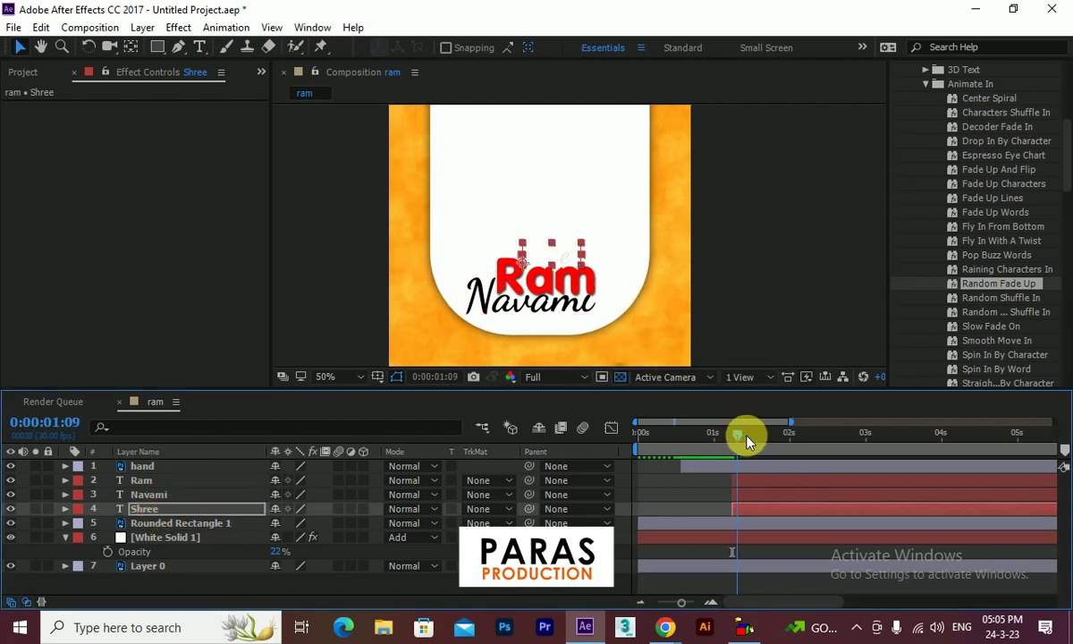
# Step: Move Shree's second Range Selector Start keyframe earlier, near 2.2 seconds, and replay the fade
pyautogui.moveTo(821, 454)
pyautogui.mouseDown()
pyautogui.moveTo(905, 463)
pyautogui.moveTo(734, 476)
pyautogui.mouseUp()
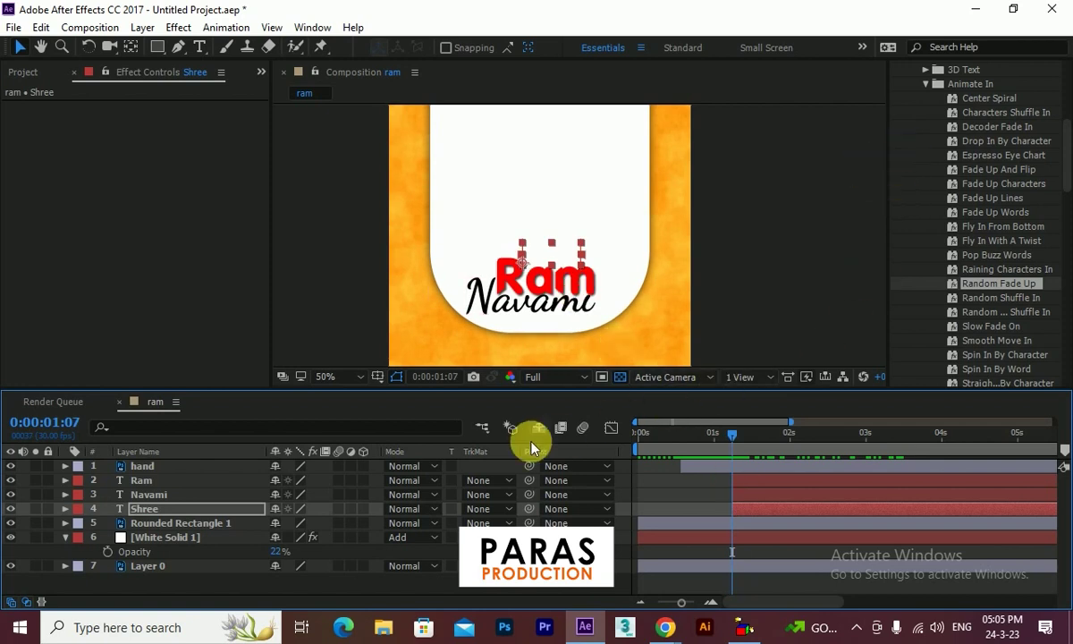
pyautogui.press('space')
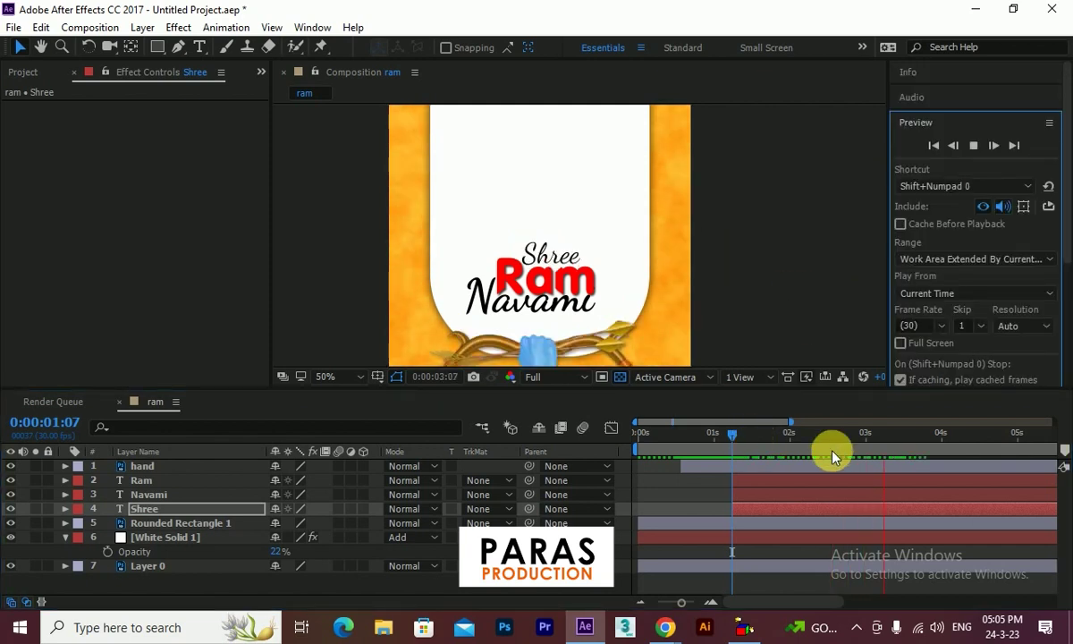
pyautogui.click(777, 439)
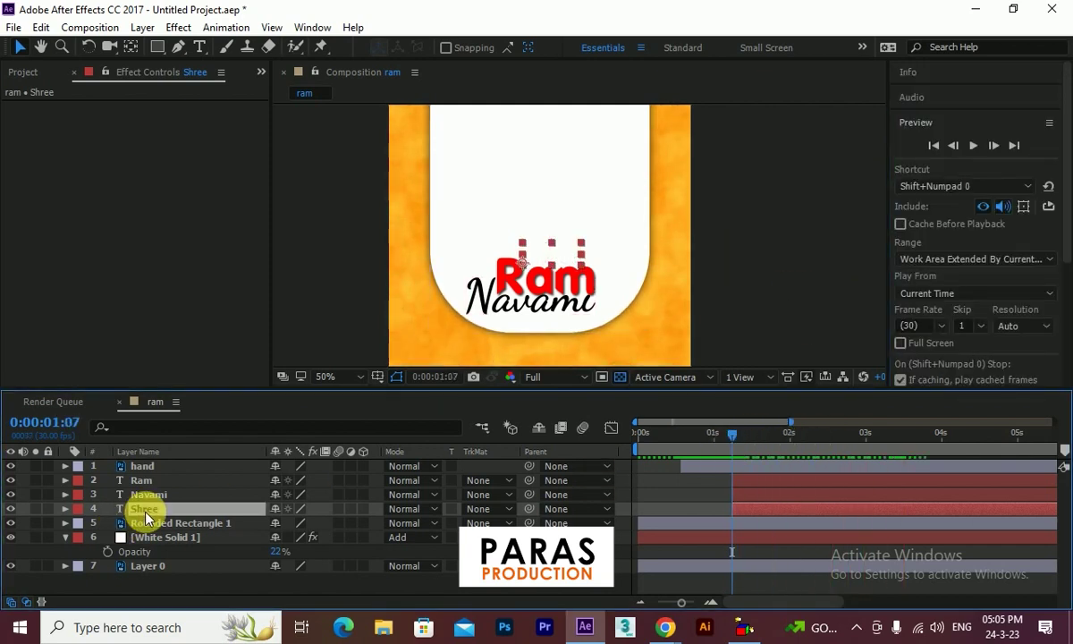
pyautogui.press('u')
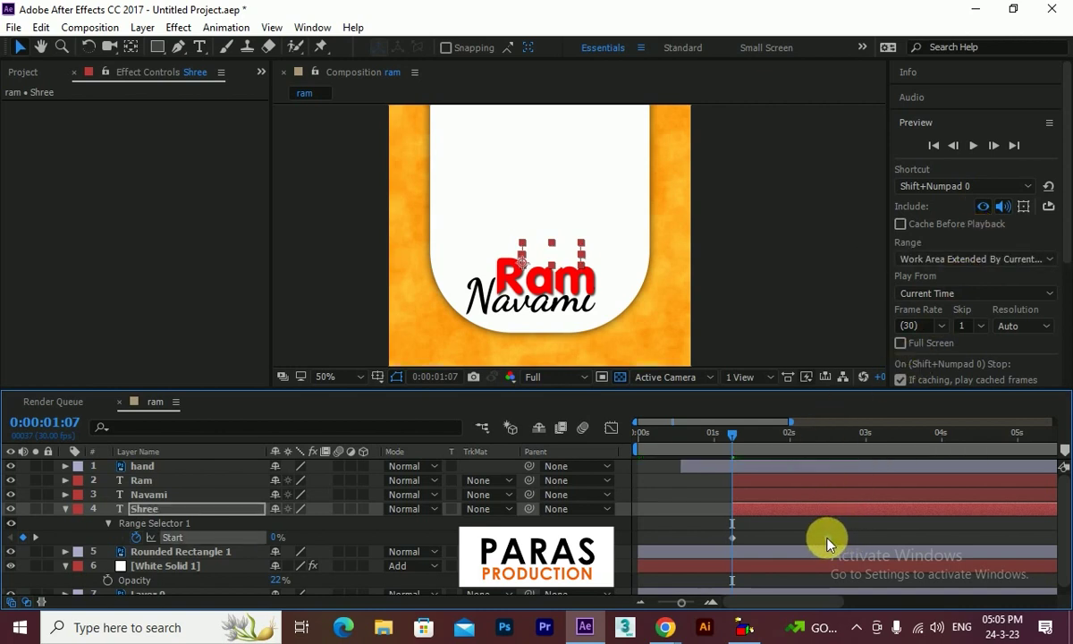
pyautogui.moveTo(845, 538); pyautogui.dragTo(807, 538)
pyautogui.press('h')
pyautogui.press('space')
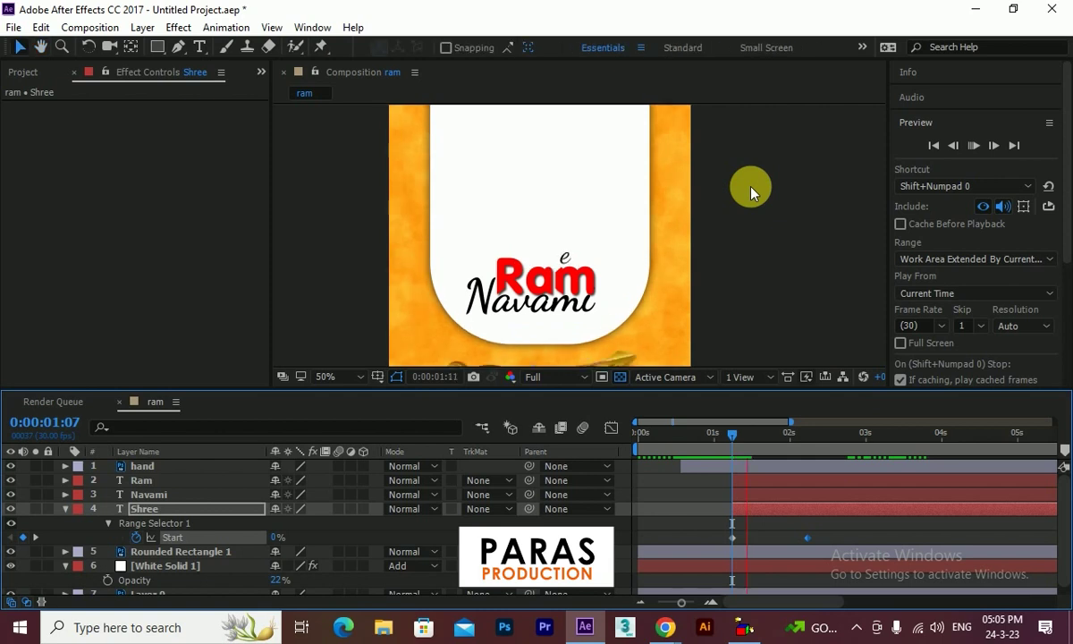
# Step: Select only the Ram layer and drag a 3D fly-in text preset onto it
pyautogui.click(179, 494)
pyautogui.keyDown('shift'); pyautogui.click(180, 483); pyautogui.keyUp('shift')
pyautogui.click(181, 487)
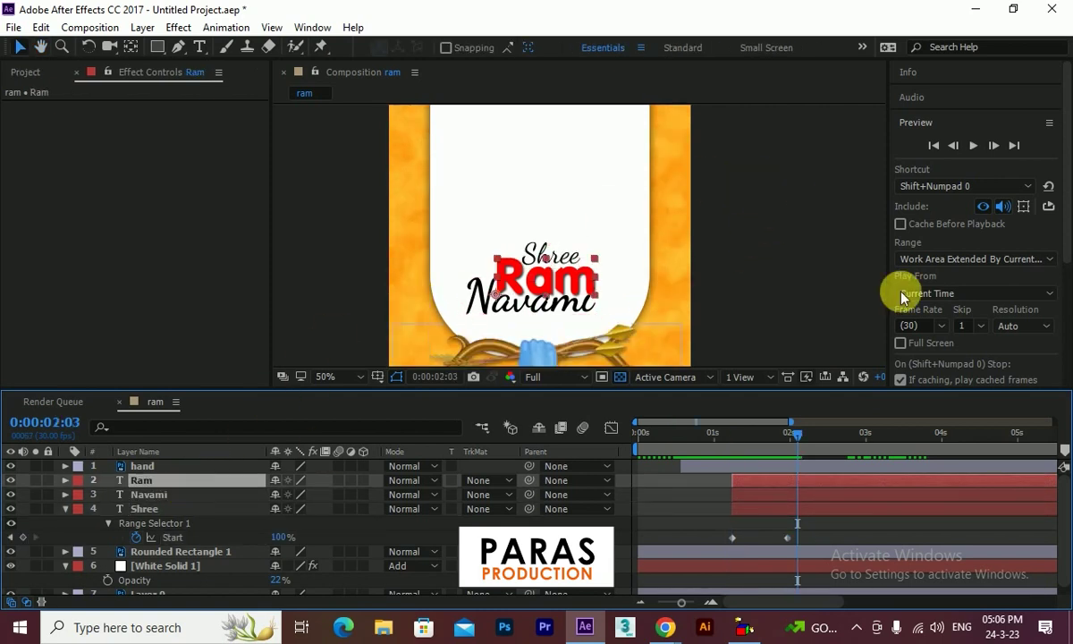
pyautogui.click(925, 122)
pyautogui.click(930, 149)
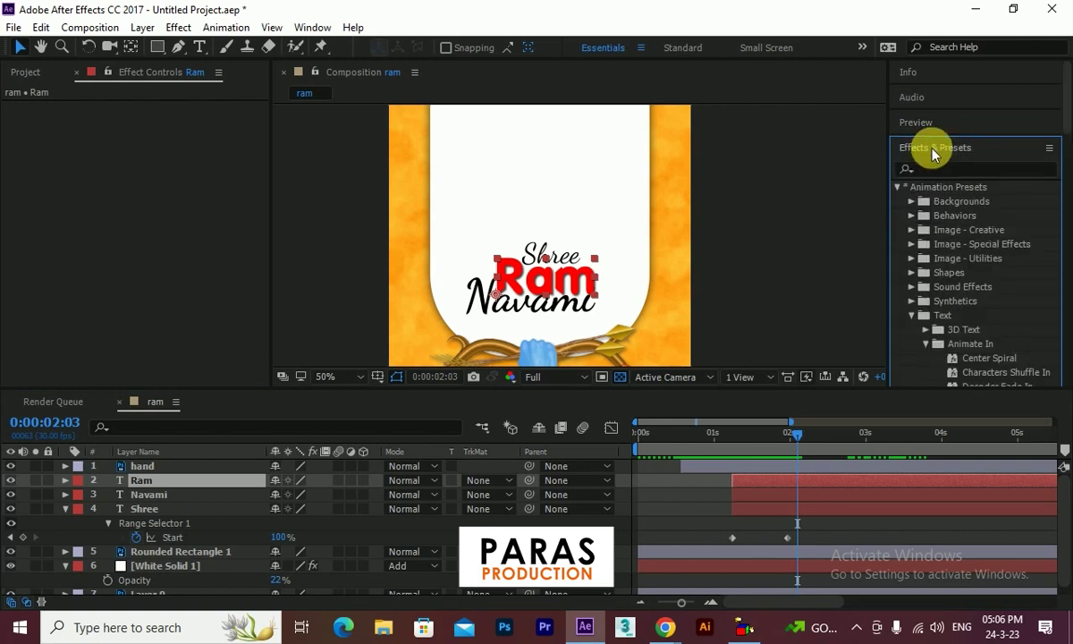
pyautogui.scroll(-5, 1002, 220)
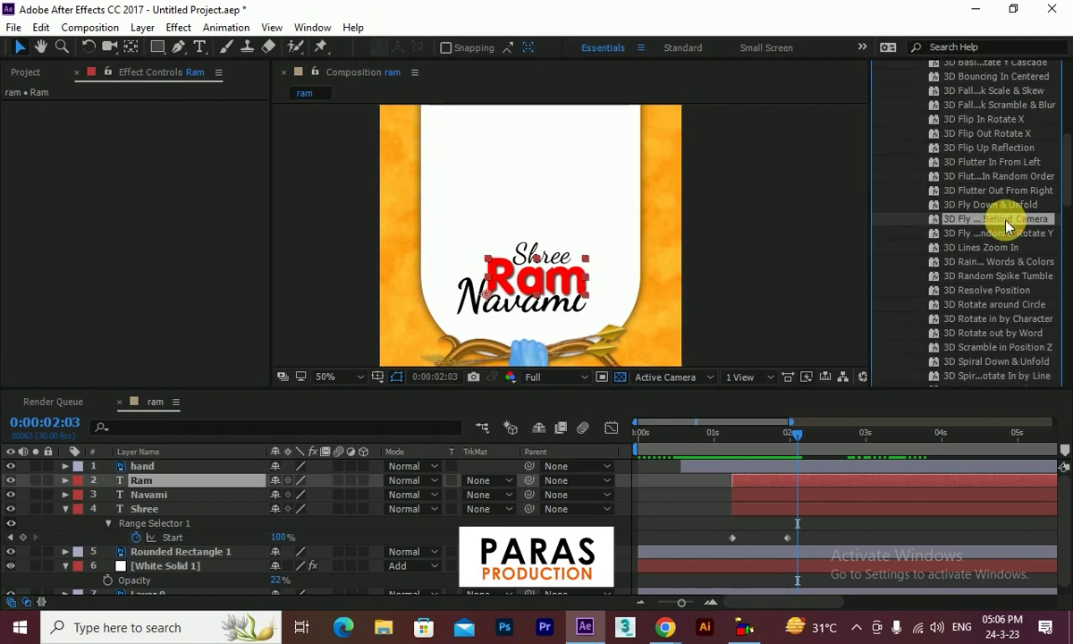
pyautogui.moveTo(1005, 221); pyautogui.dragTo(211, 491)
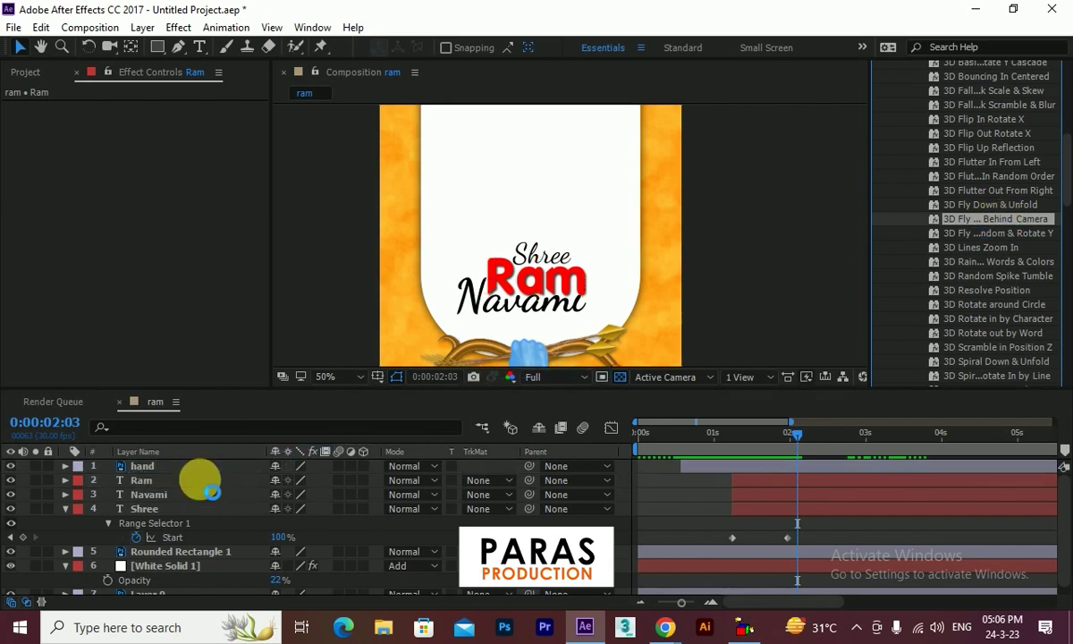
# Step: Apply 3D Fly Behind Camera to Ram at 0:00:01:07 and play it back to 1:18
pyautogui.click(795, 437)
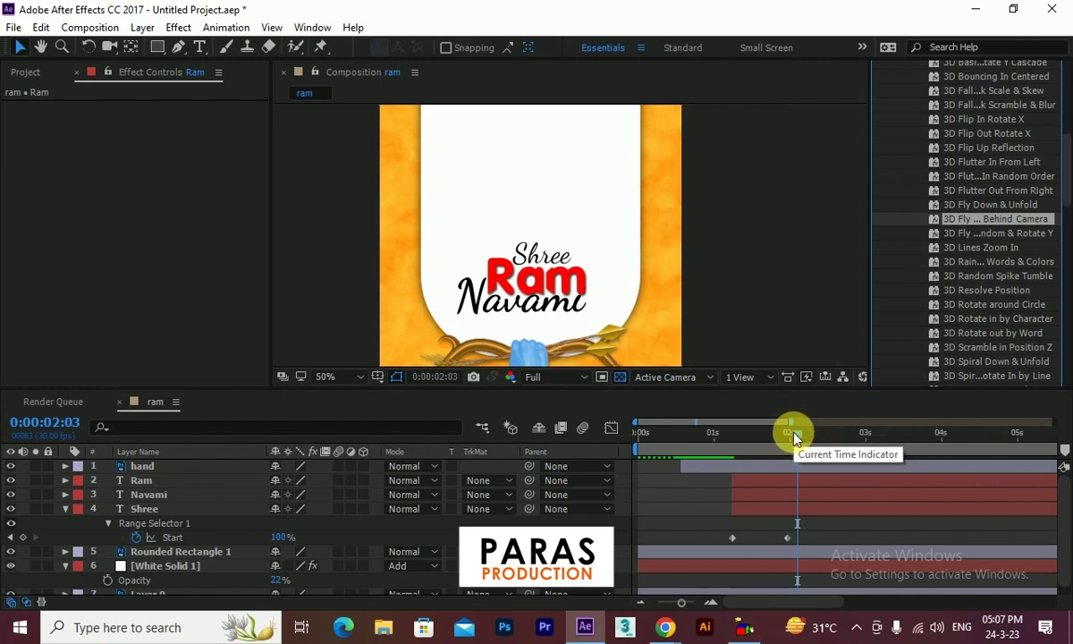
pyautogui.moveTo(795, 437); pyautogui.dragTo(732, 434)
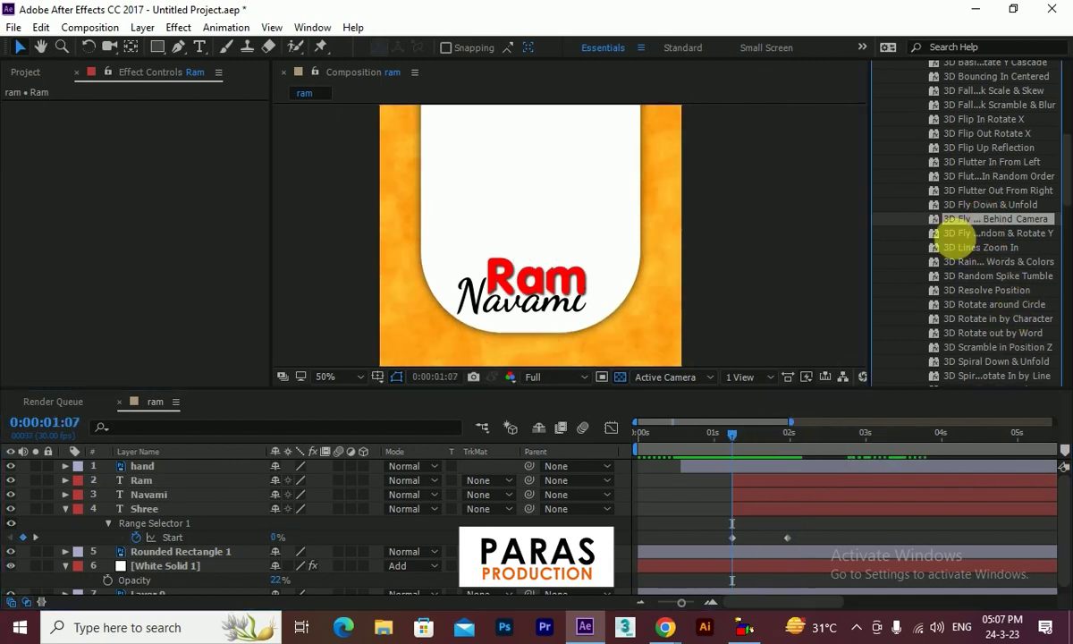
pyautogui.moveTo(956, 235); pyautogui.dragTo(175, 488)
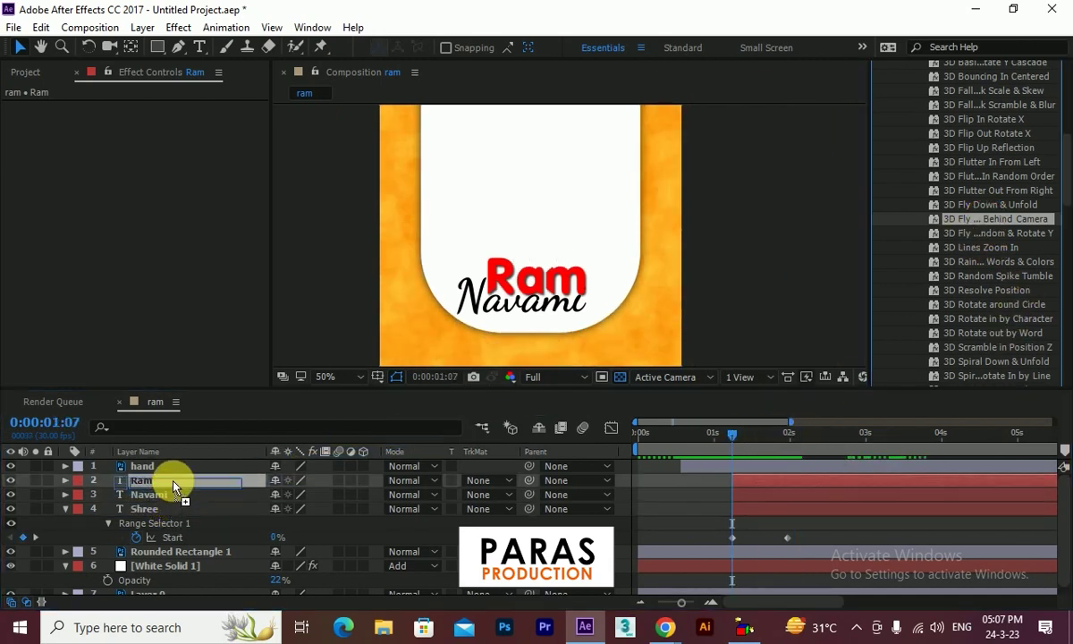
pyautogui.moveTo(728, 438)
pyautogui.mouseDown()
pyautogui.moveTo(859, 458)
pyautogui.moveTo(733, 458)
pyautogui.mouseUp()
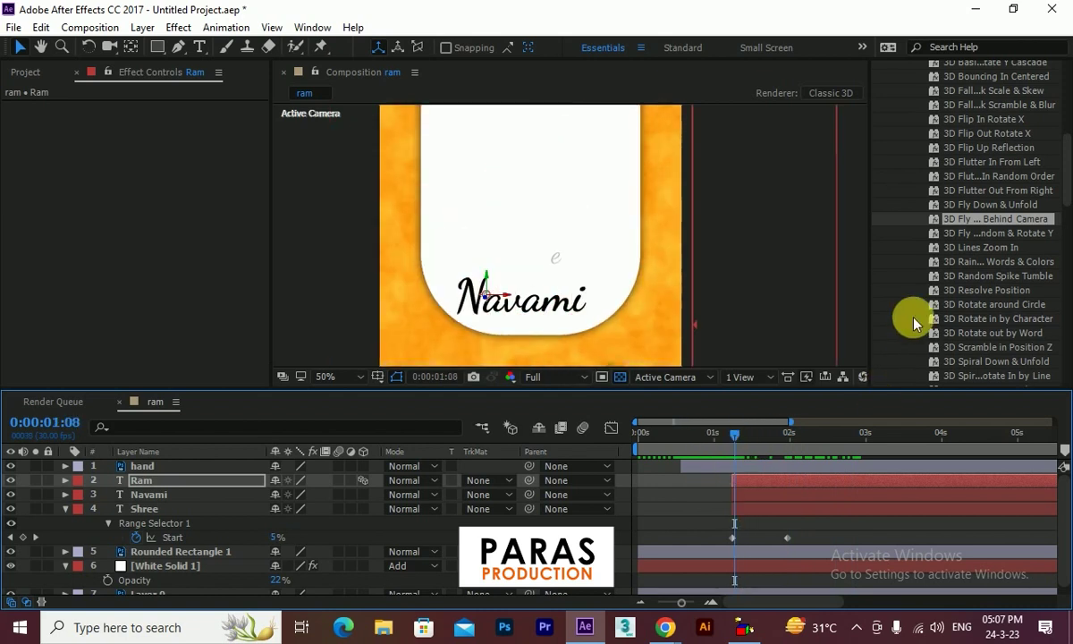
pyautogui.scroll(5, 937, 183)
pyautogui.scroll(3, 903, 170)
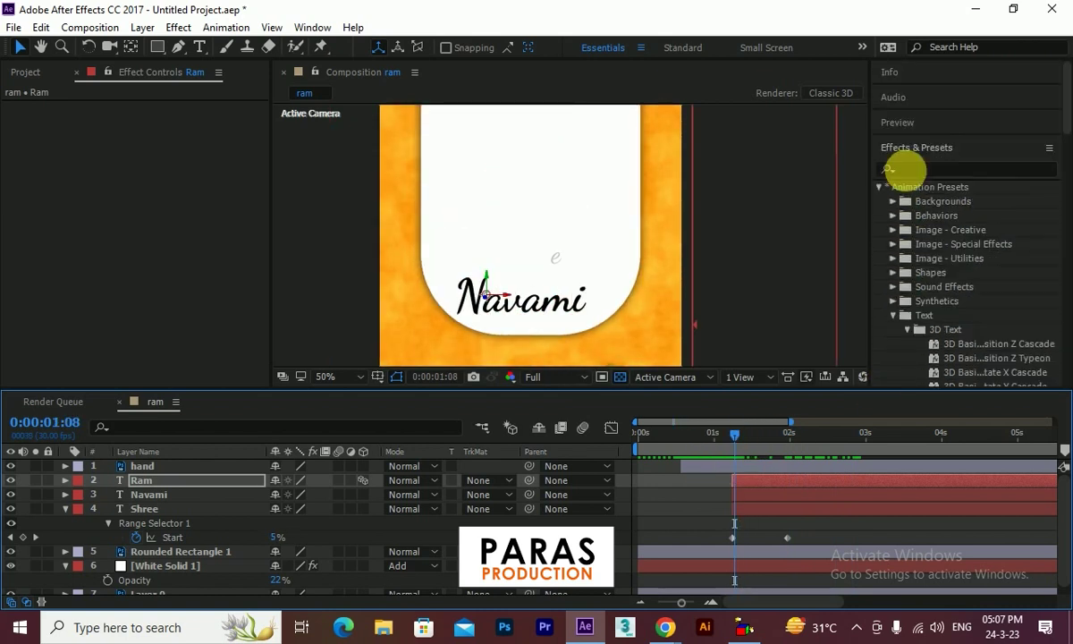
pyautogui.click(885, 130)
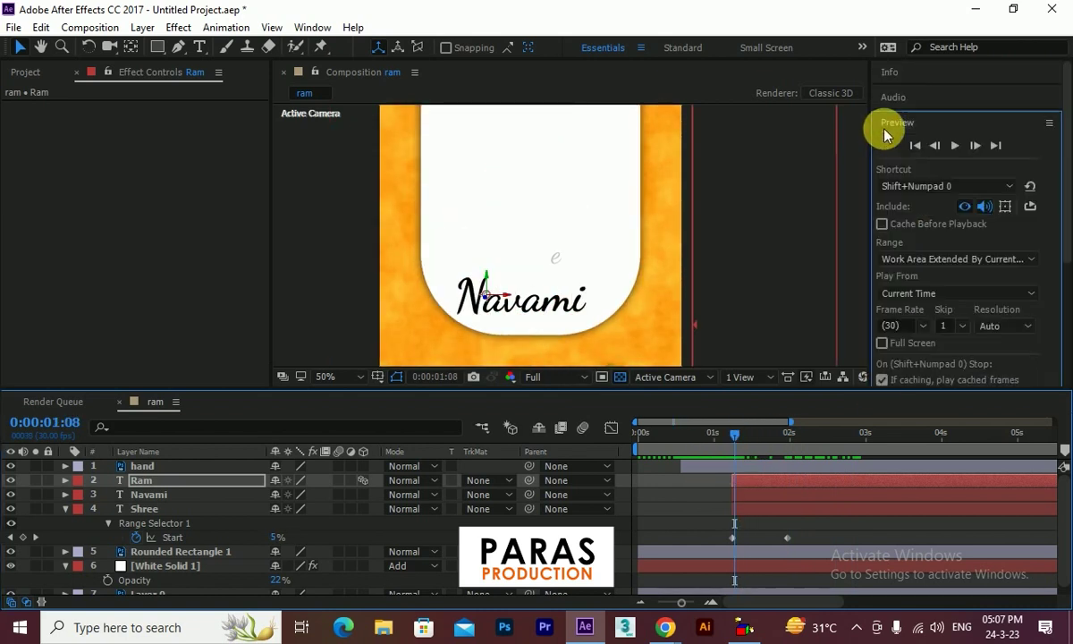
pyautogui.click(954, 146)
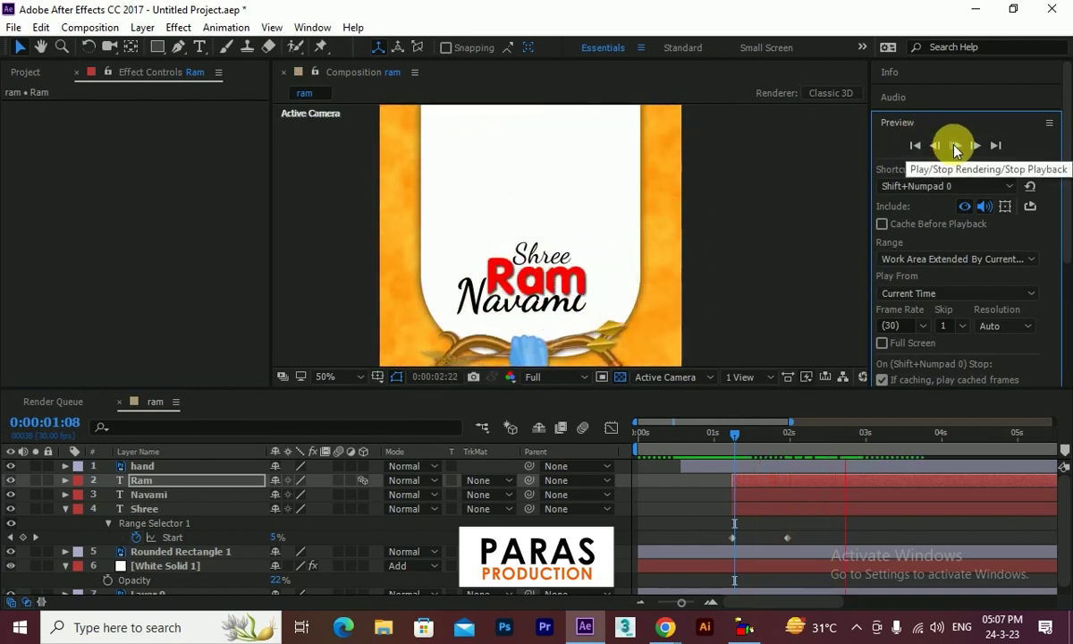
pyautogui.click(758, 434)
pyautogui.click(170, 485)
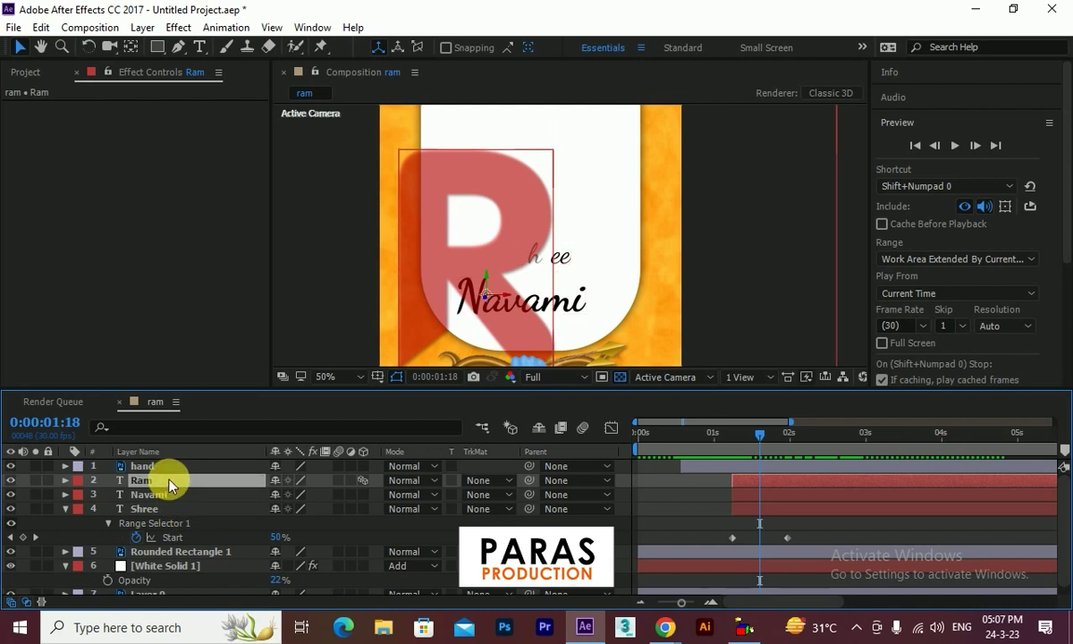
# Step: Apply the Typewriter preset to Navami at 0:00:01:07 and show its Start keyframes
pyautogui.press('u')
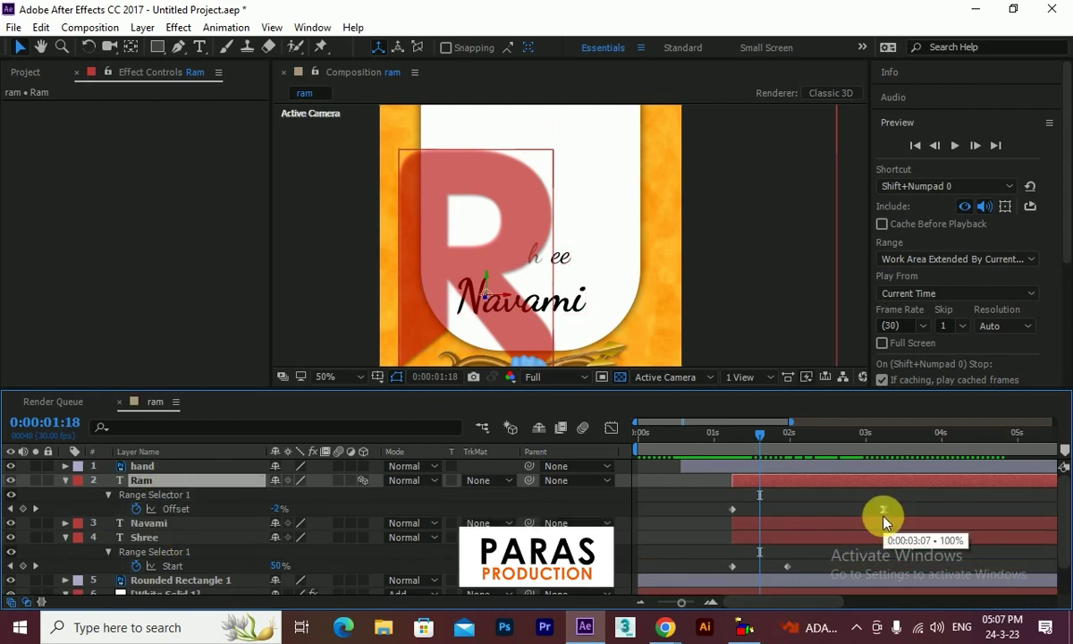
pyautogui.click(65, 480)
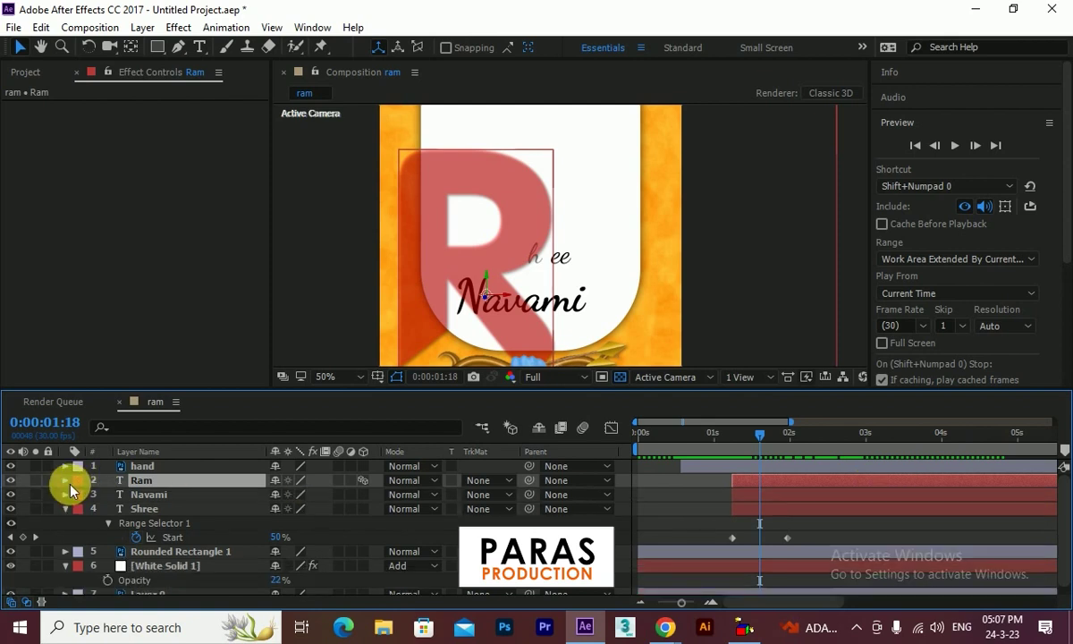
pyautogui.click(170, 494)
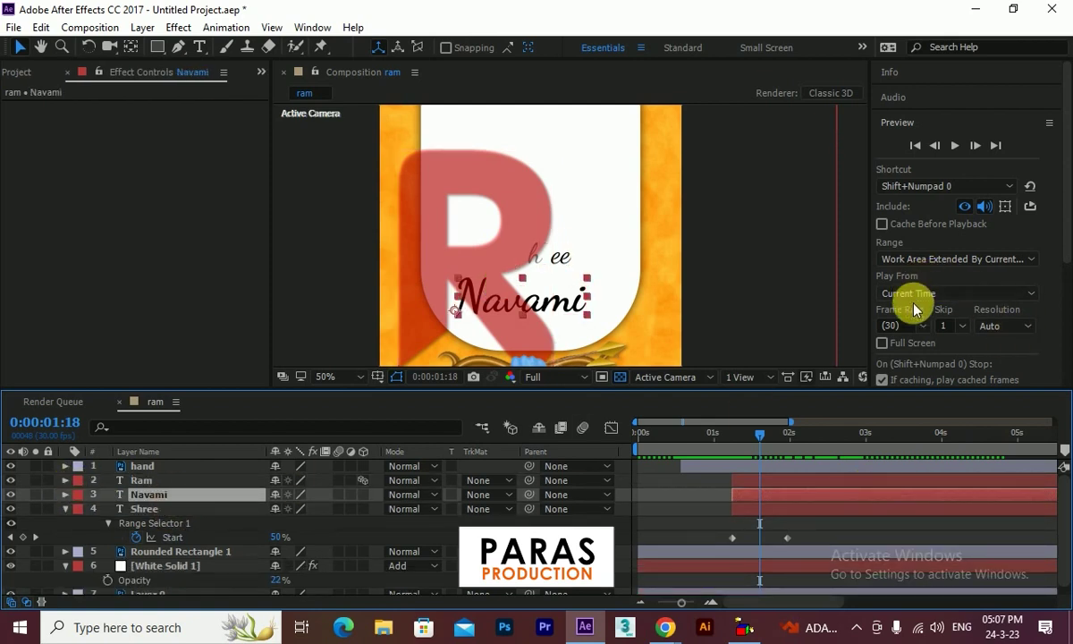
pyautogui.click(922, 121)
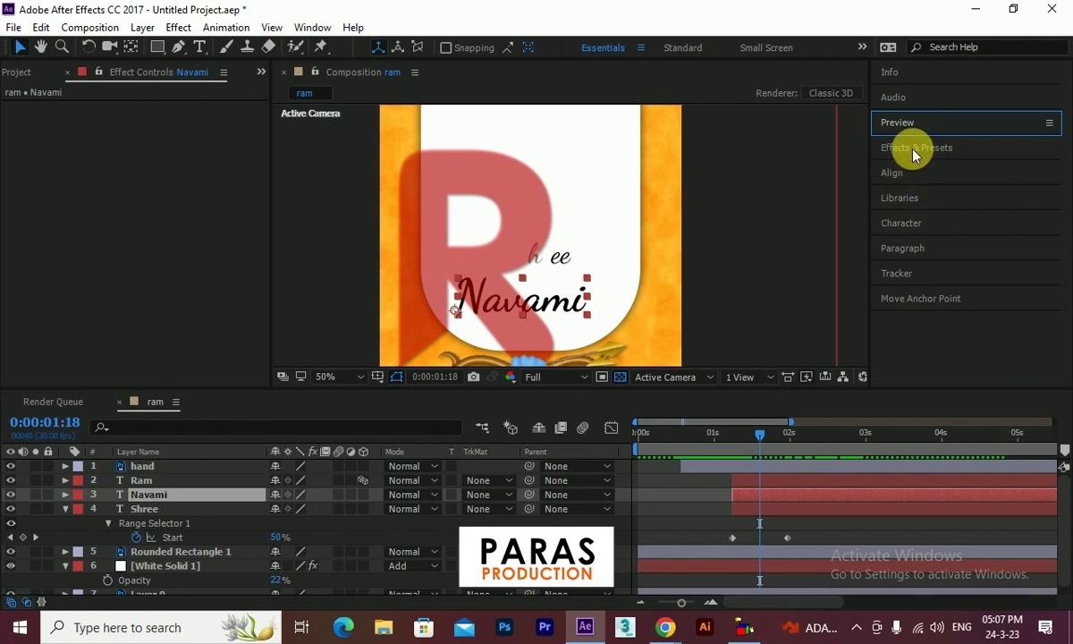
pyautogui.click(921, 149)
pyautogui.scroll(-10, 1001, 304)
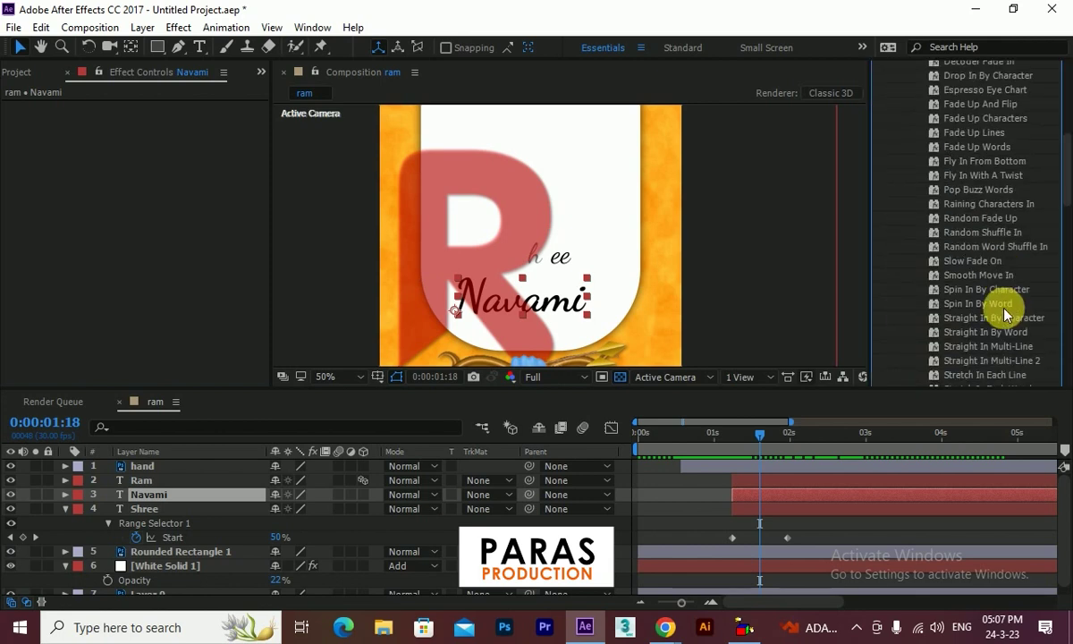
pyautogui.scroll(-5, 1002, 331)
pyautogui.click(988, 304)
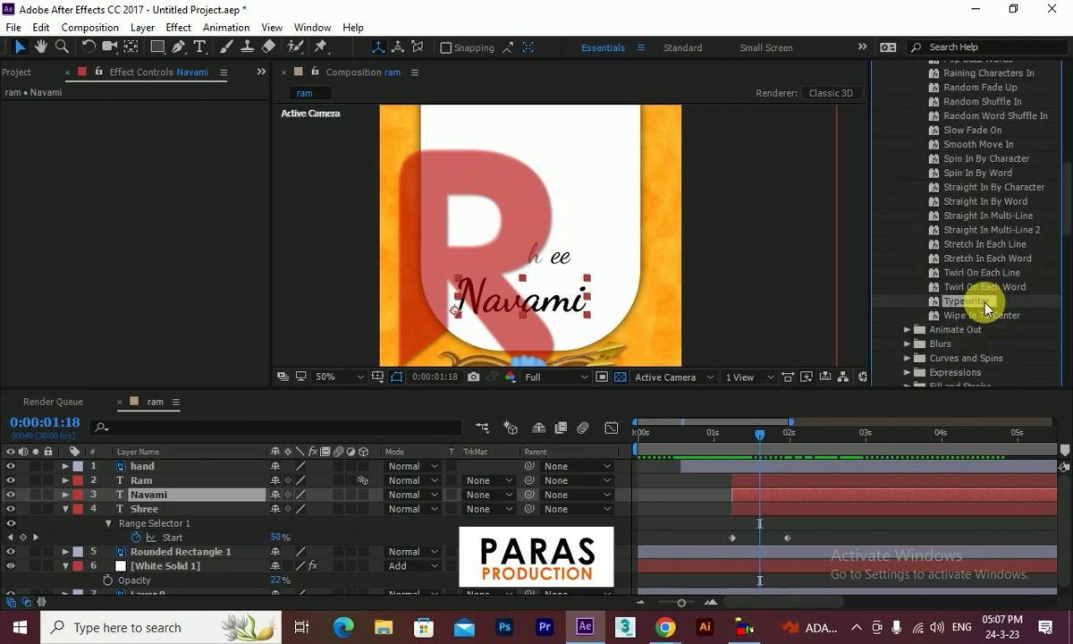
pyautogui.moveTo(761, 436); pyautogui.dragTo(725, 443)
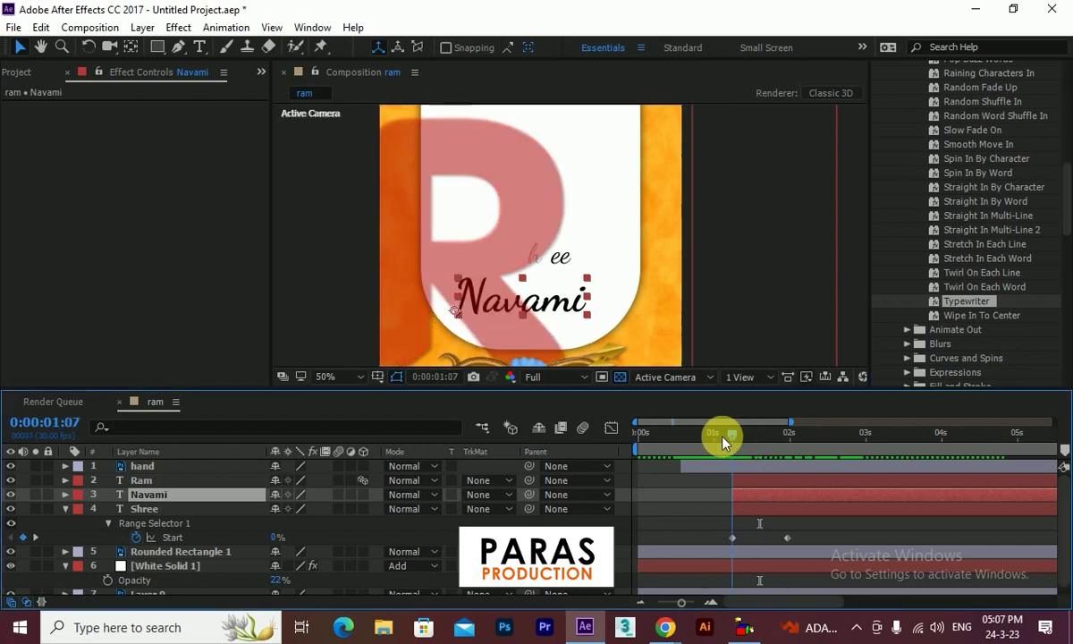
pyautogui.click(161, 464)
pyautogui.click(148, 495)
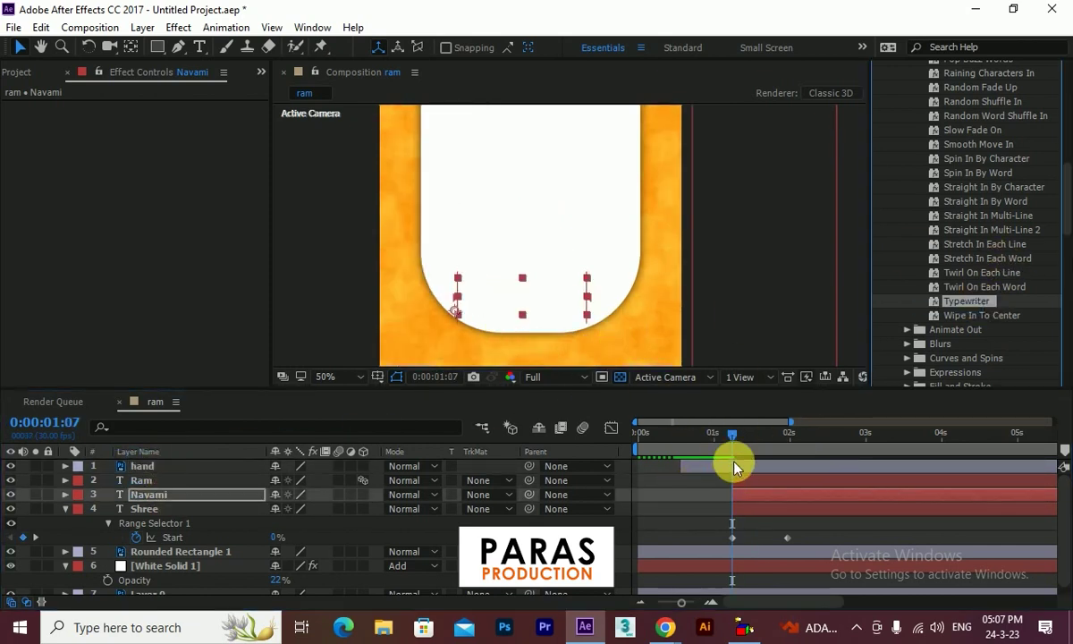
pyautogui.press('u')
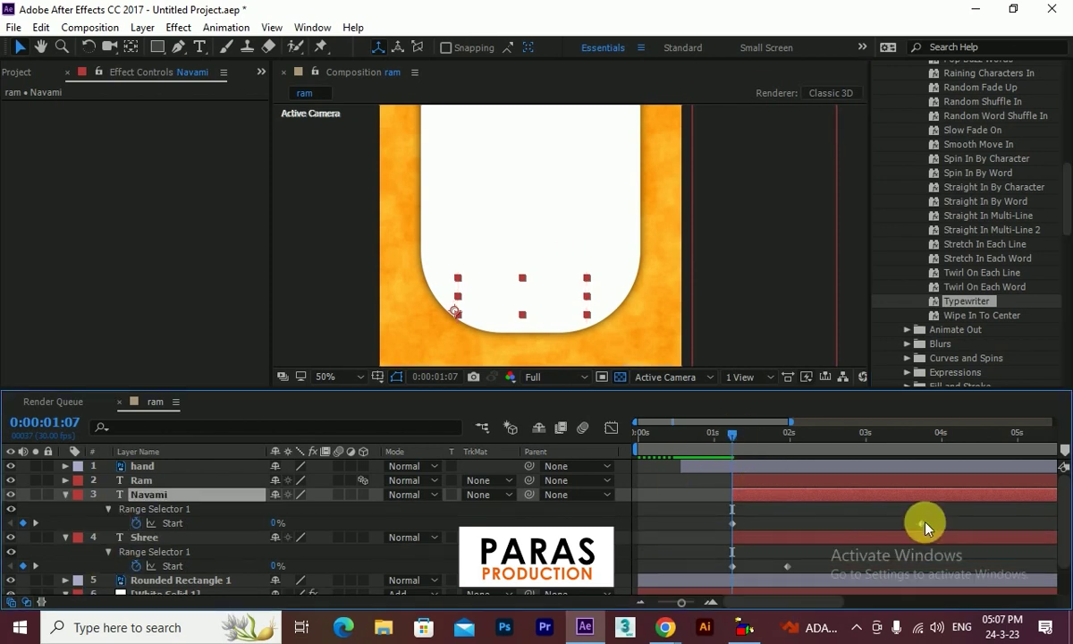
pyautogui.scroll(5, 927, 175)
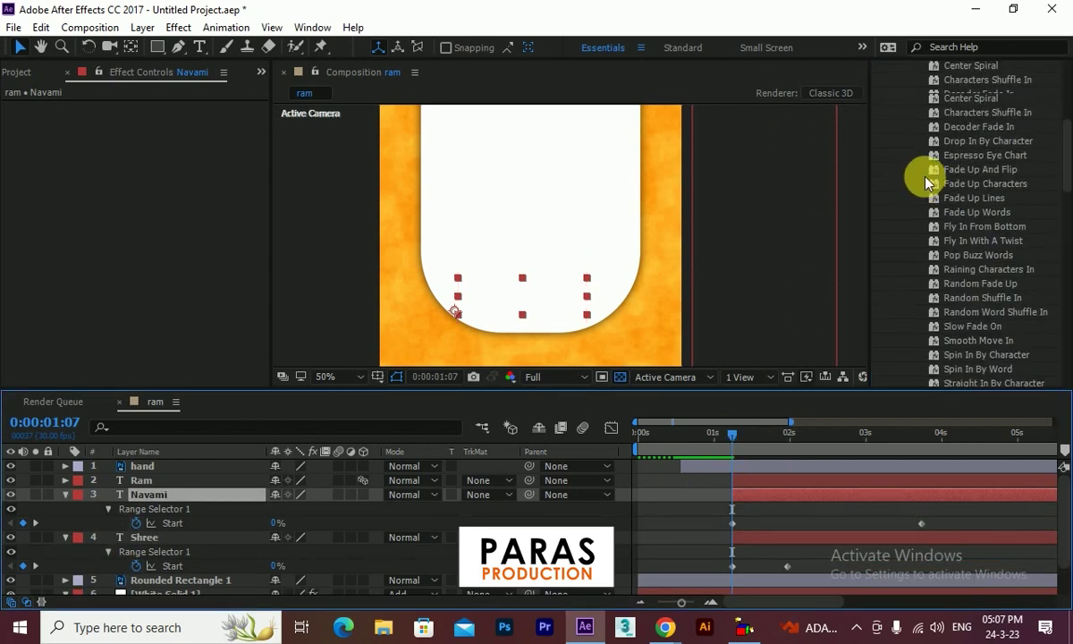
pyautogui.scroll(10, 915, 175)
pyautogui.click(900, 122)
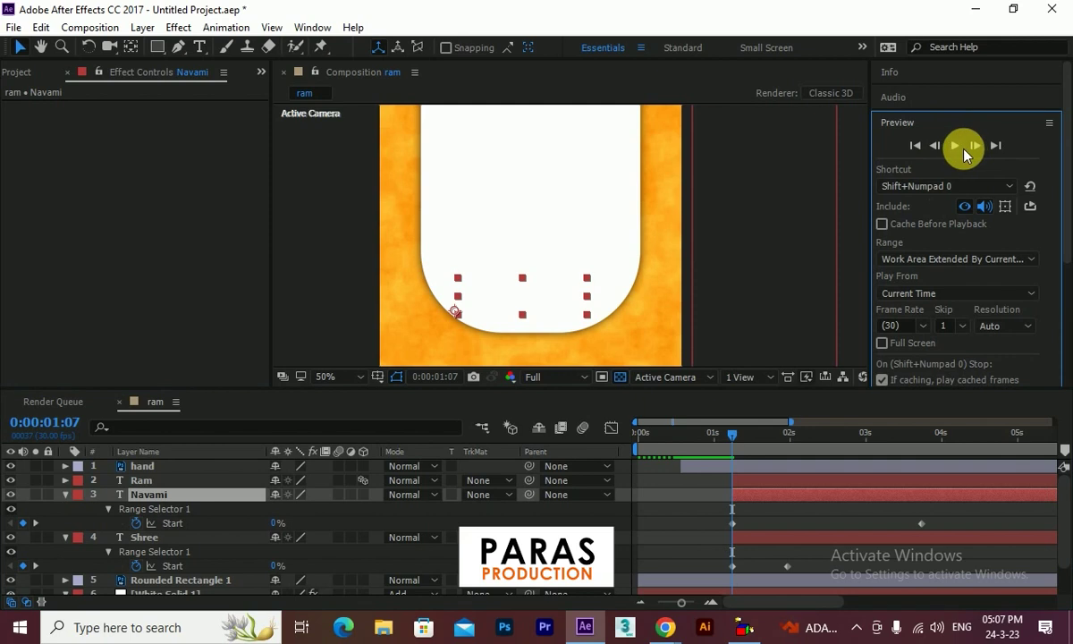
pyautogui.click(956, 145)
pyautogui.scroll(-4, 556, 250)
pyautogui.scroll(4, 551, 237)
pyautogui.scroll(-2, 551, 237)
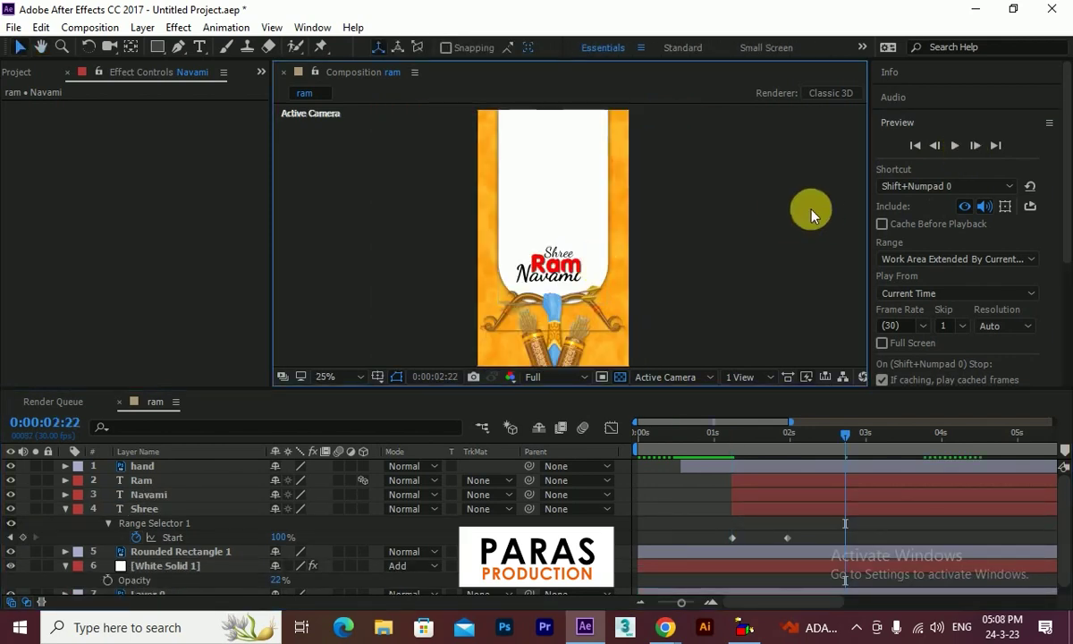
pyautogui.scroll(-1, 812, 214)
pyautogui.click(955, 145)
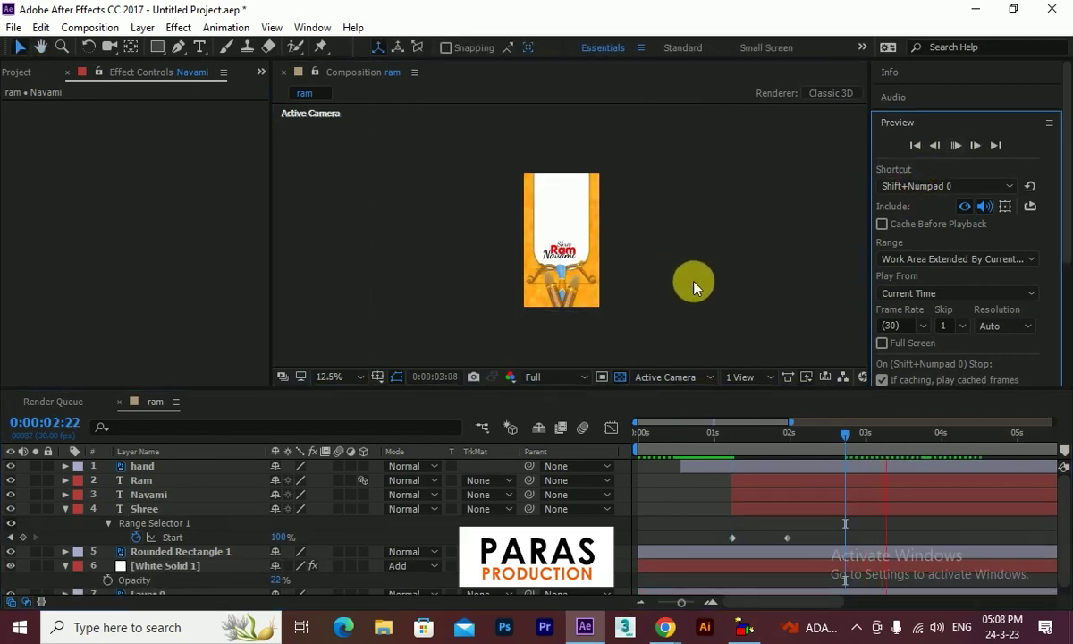
pyautogui.click(844, 434)
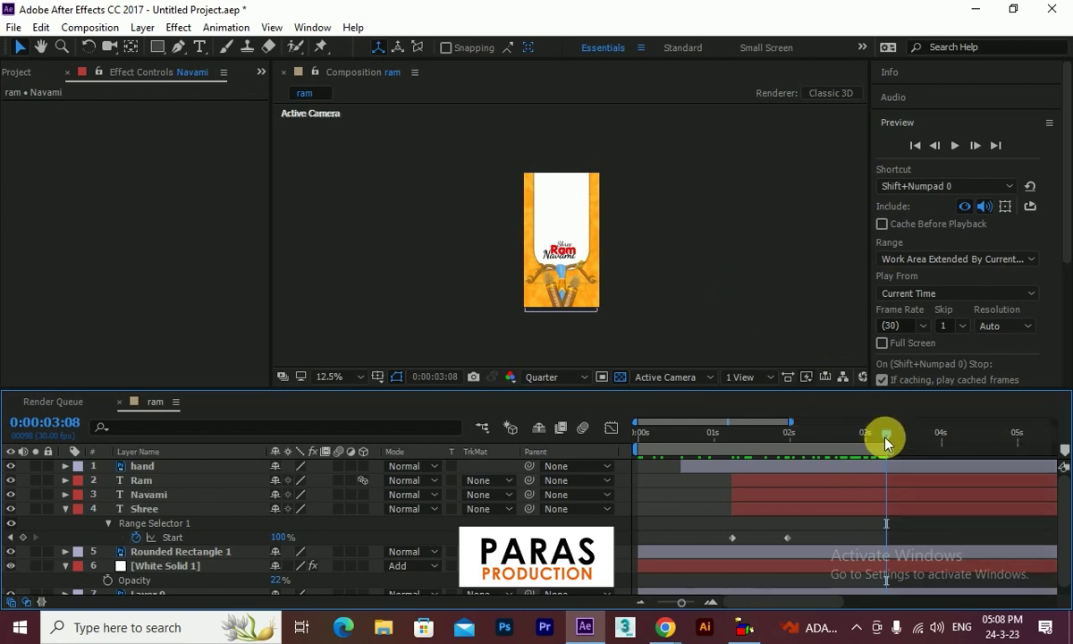
pyautogui.moveTo(886, 443); pyautogui.dragTo(631, 439)
pyautogui.click(957, 147)
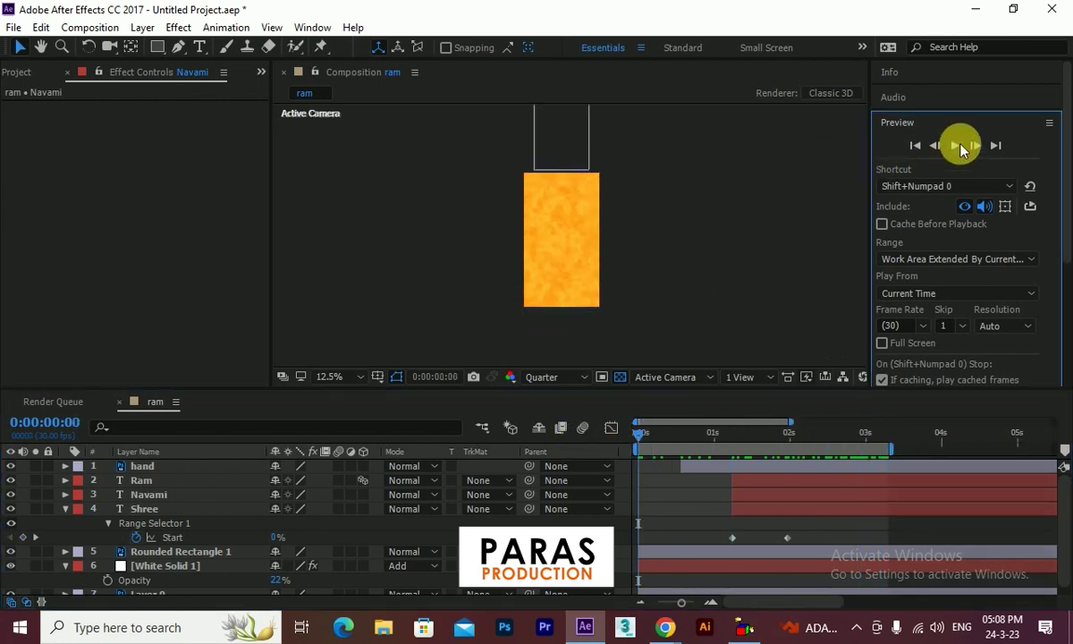